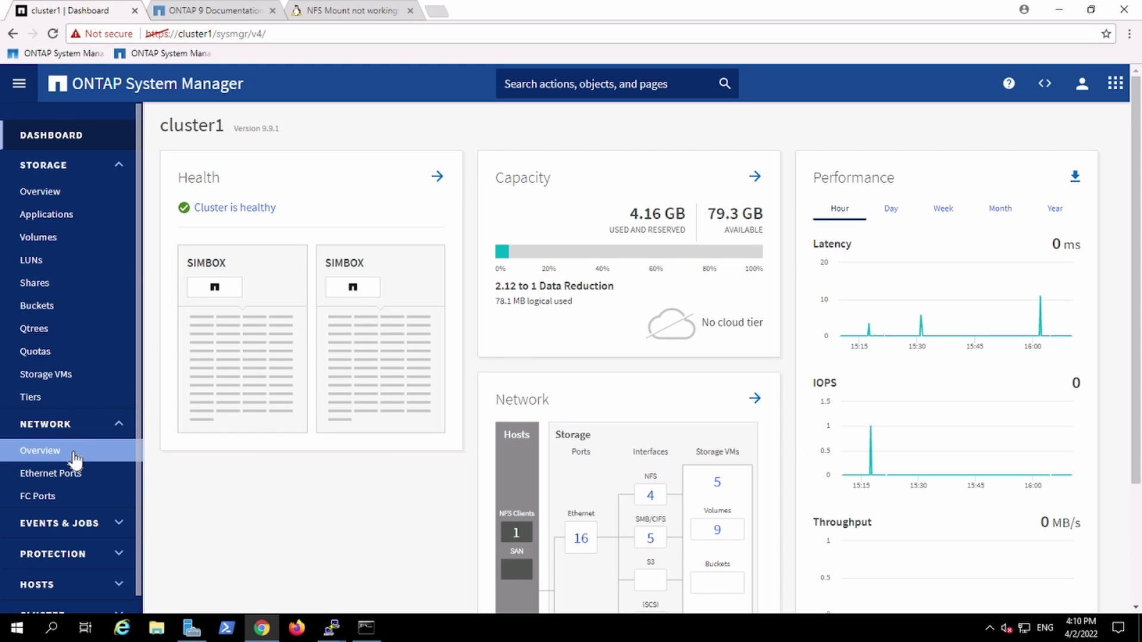
Step: Show the ABC IPspace, broadcast domain, SVM XYZ and its NFS interfaces in Network Overview
right_click(74, 460)
left_click(47, 460)
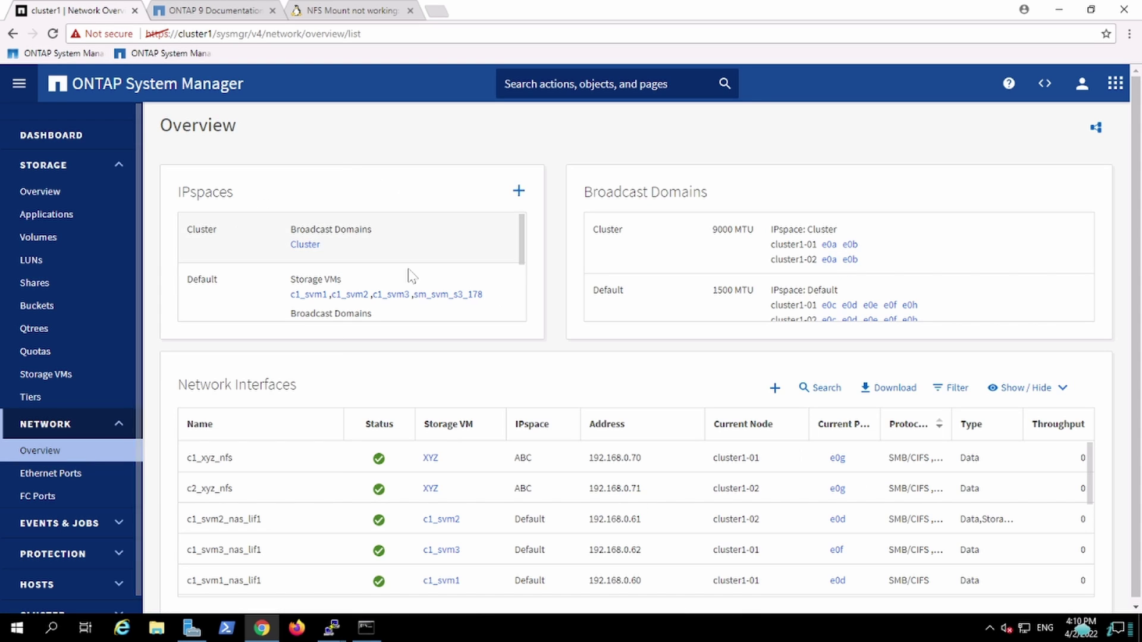
scroll(523, 303, "down", 3)
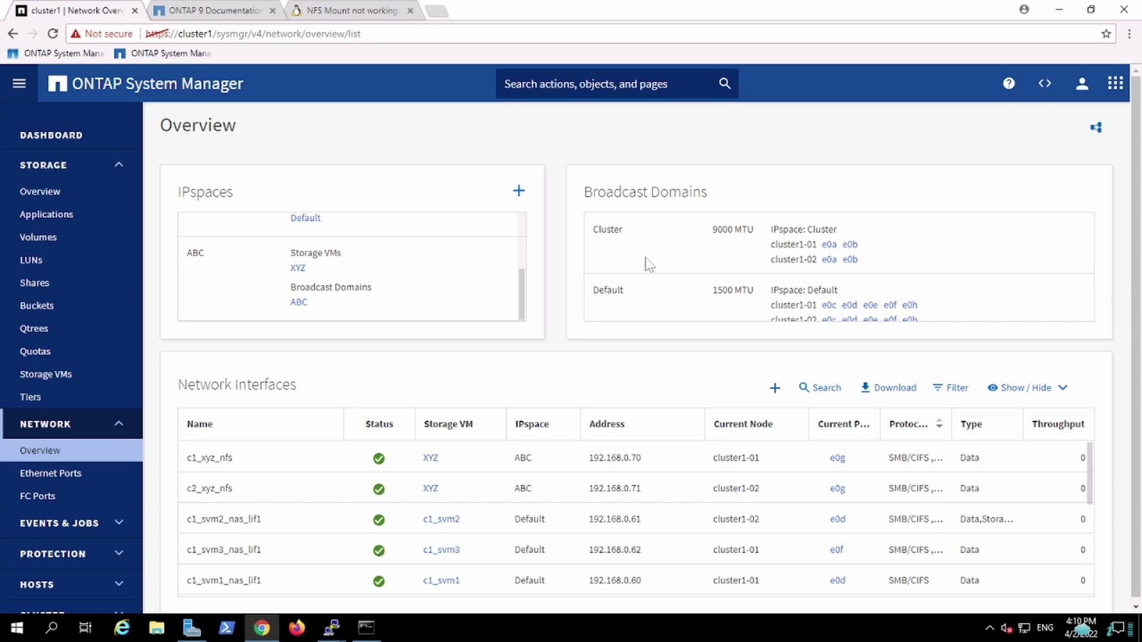
scroll(1098, 297, "down", 2)
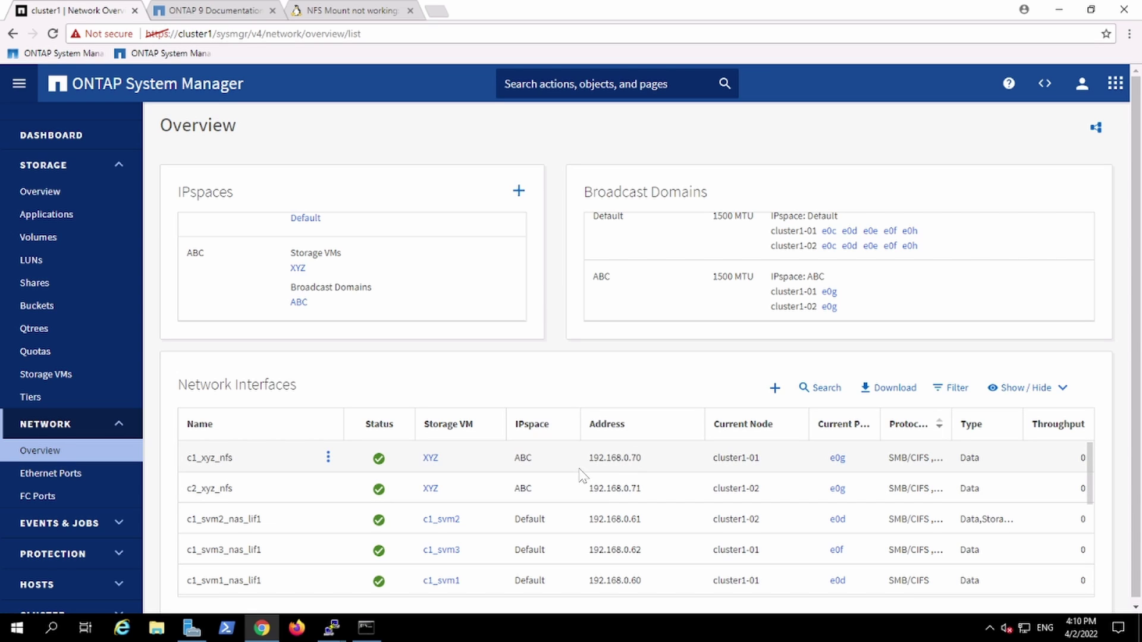
left_click(333, 632)
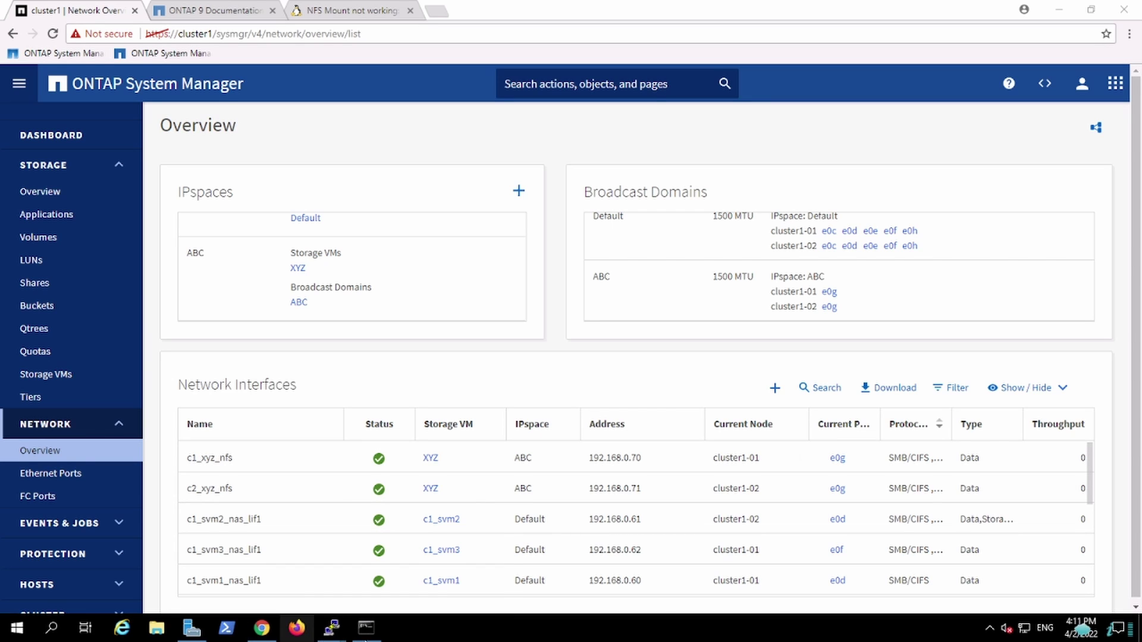
left_click(372, 632)
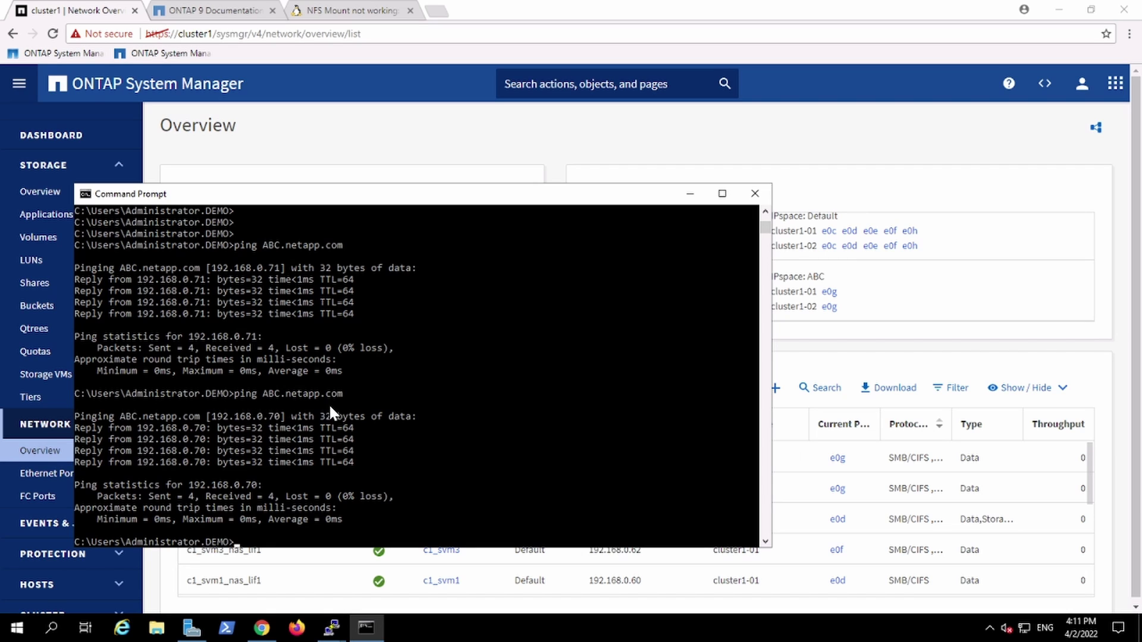
left_click(690, 193)
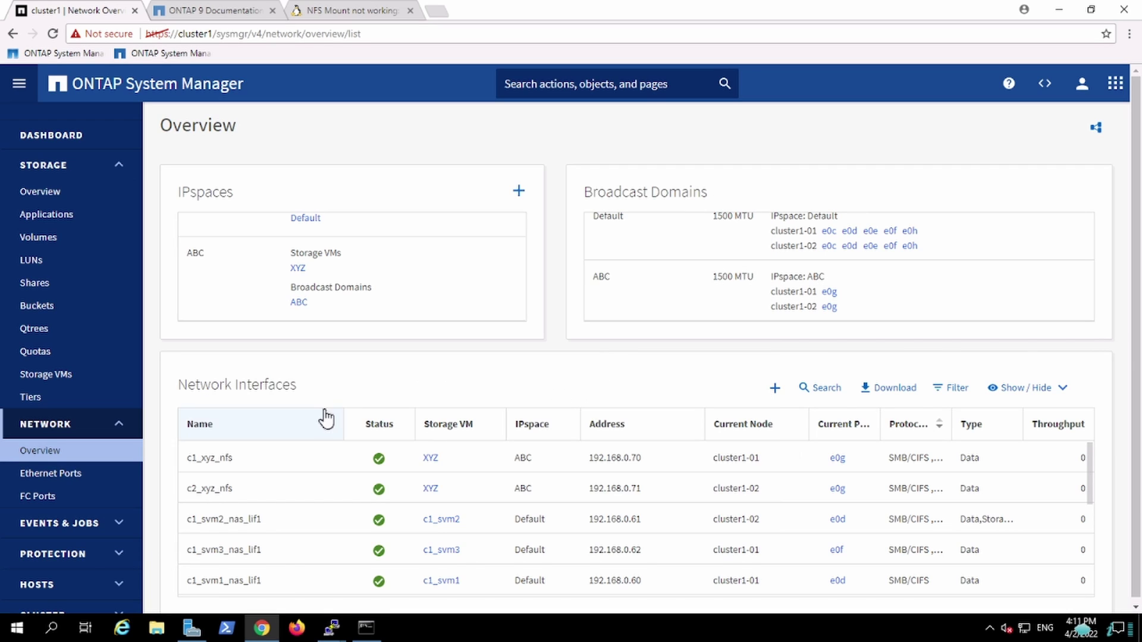
Step: Check the storage VM choices in a new volume form, then cancel it unsaved
left_click(72, 245)
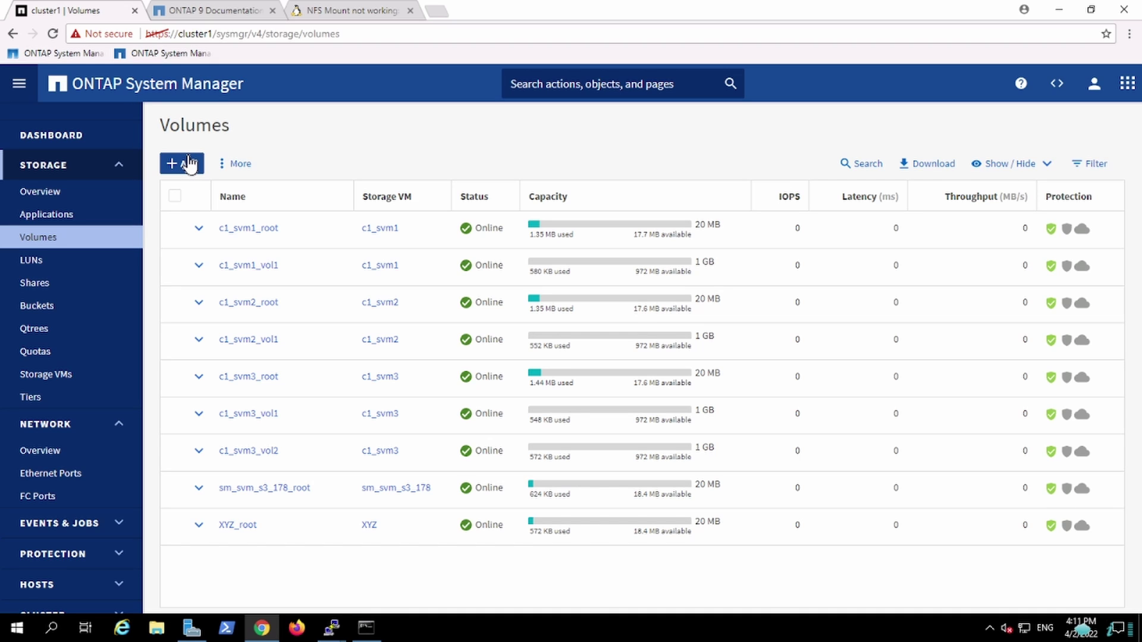
left_click(190, 163)
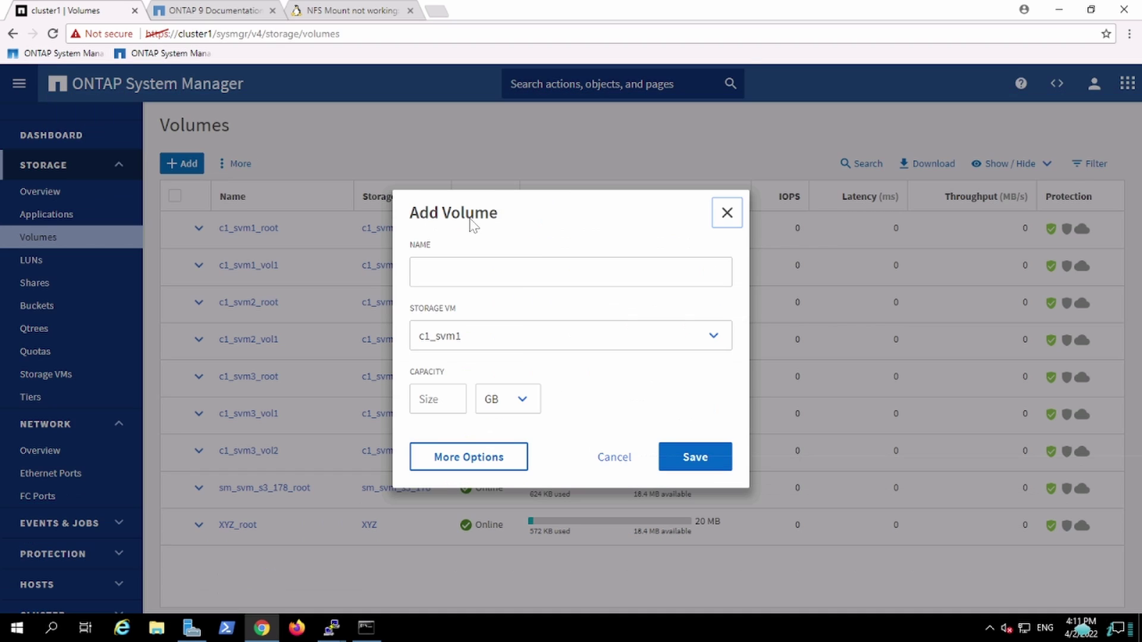
left_click(482, 342)
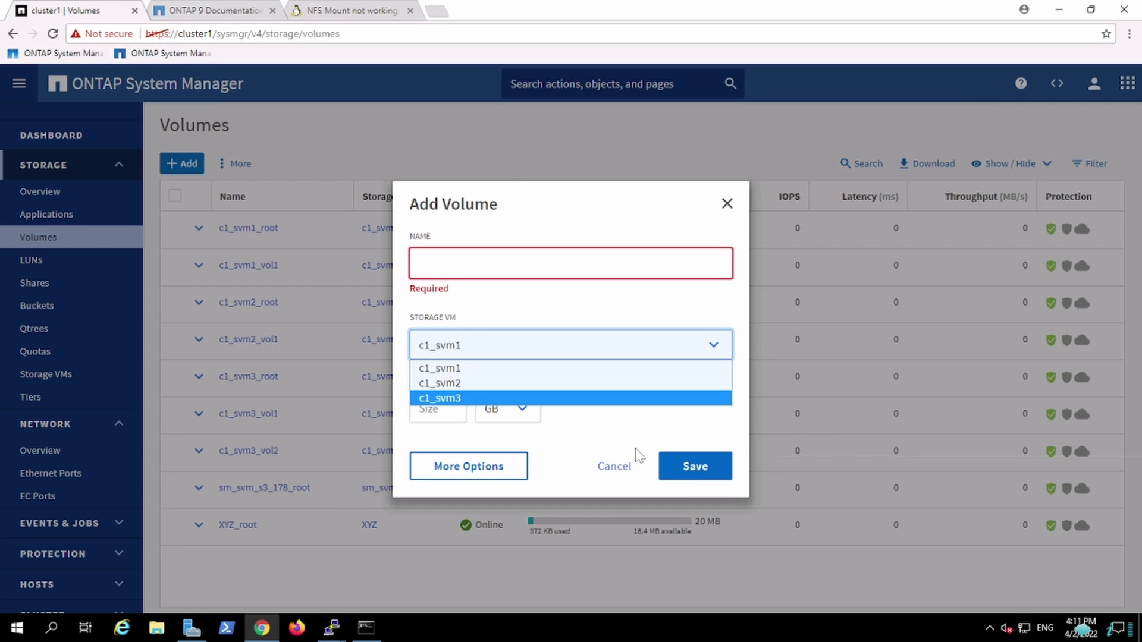
left_click(602, 473)
left_click(610, 470)
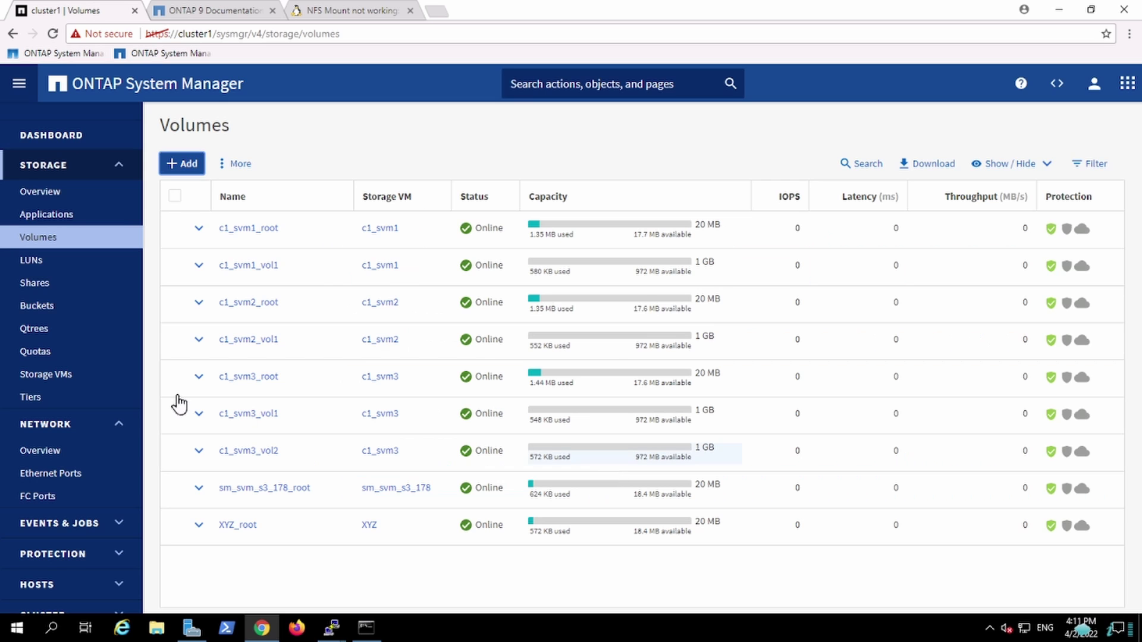
Step: On storage VM XYZ's Settings, edit the NFS card, tick Enable NFS and save
left_click(68, 376)
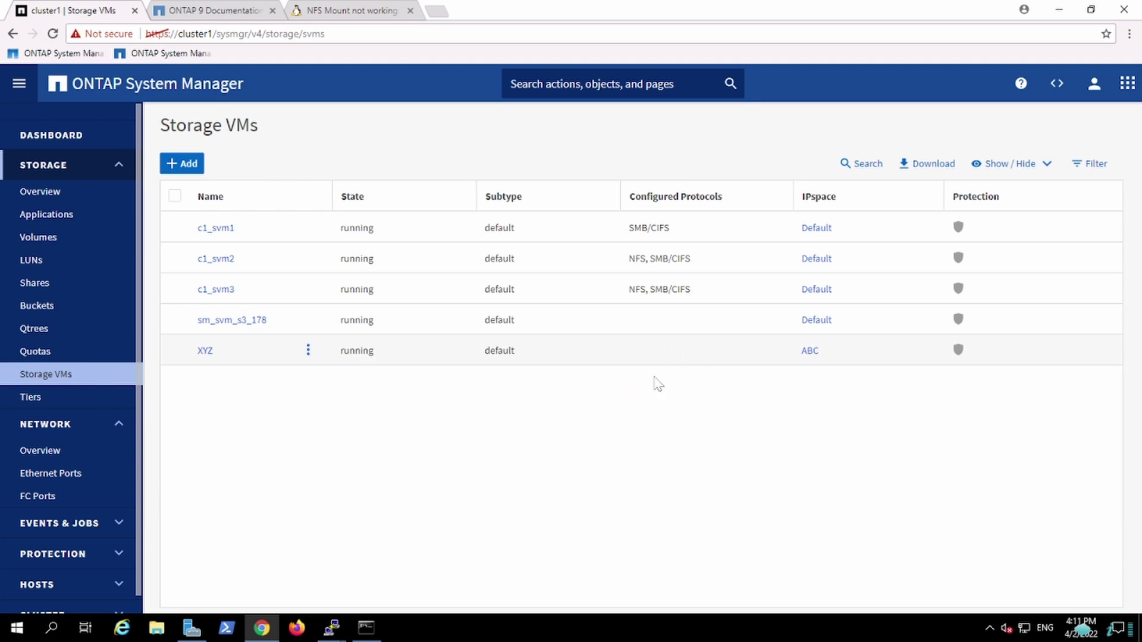
left_click(206, 352)
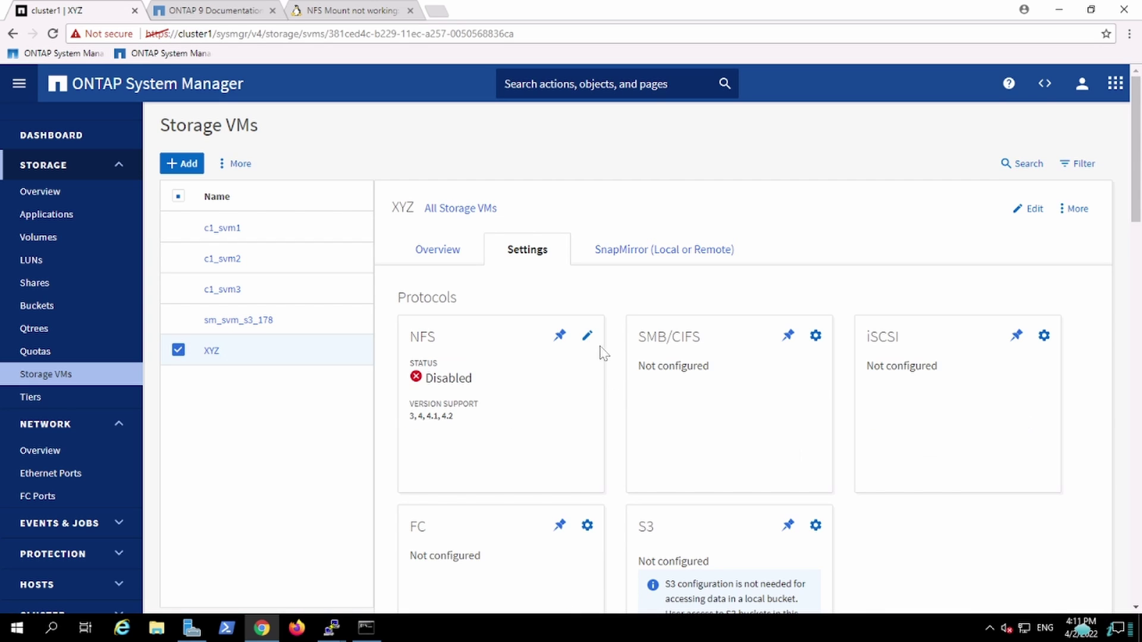
left_click(586, 334)
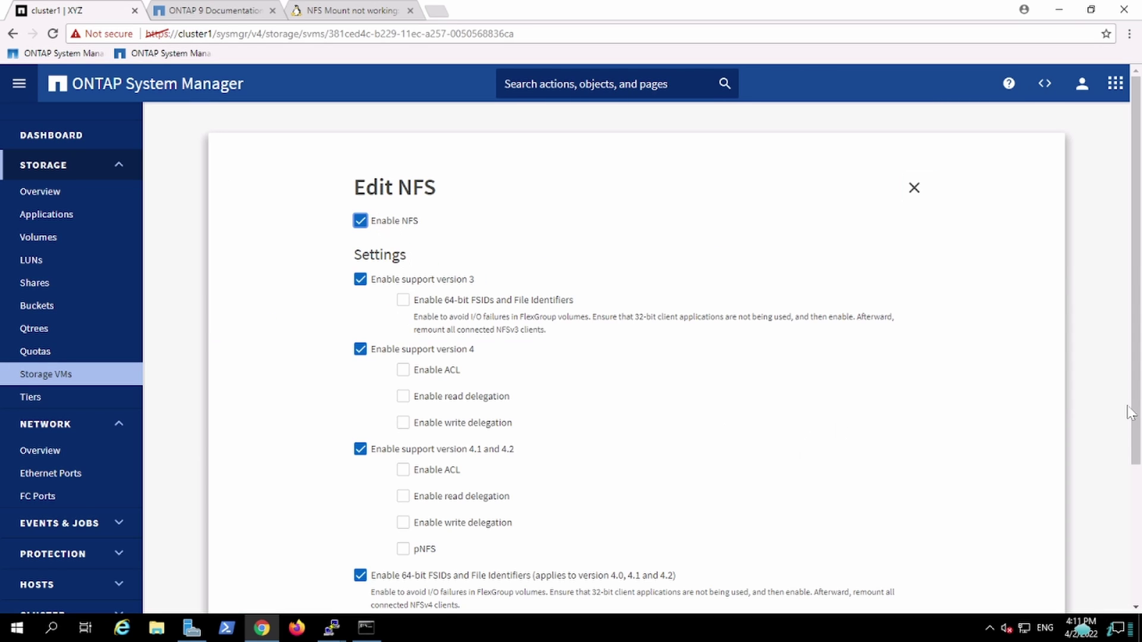
scroll(589, 345, "down", 3)
left_click(371, 532)
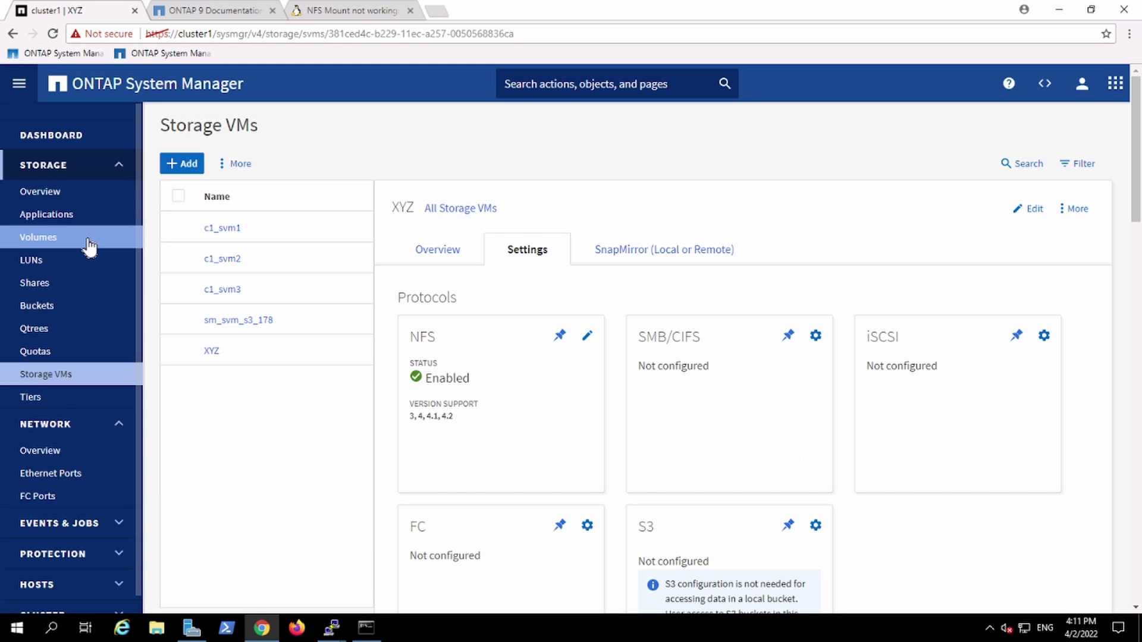
Step: Start a new volume on storage VM XYZ named Test01 with 1 GB capacity
left_click(41, 373)
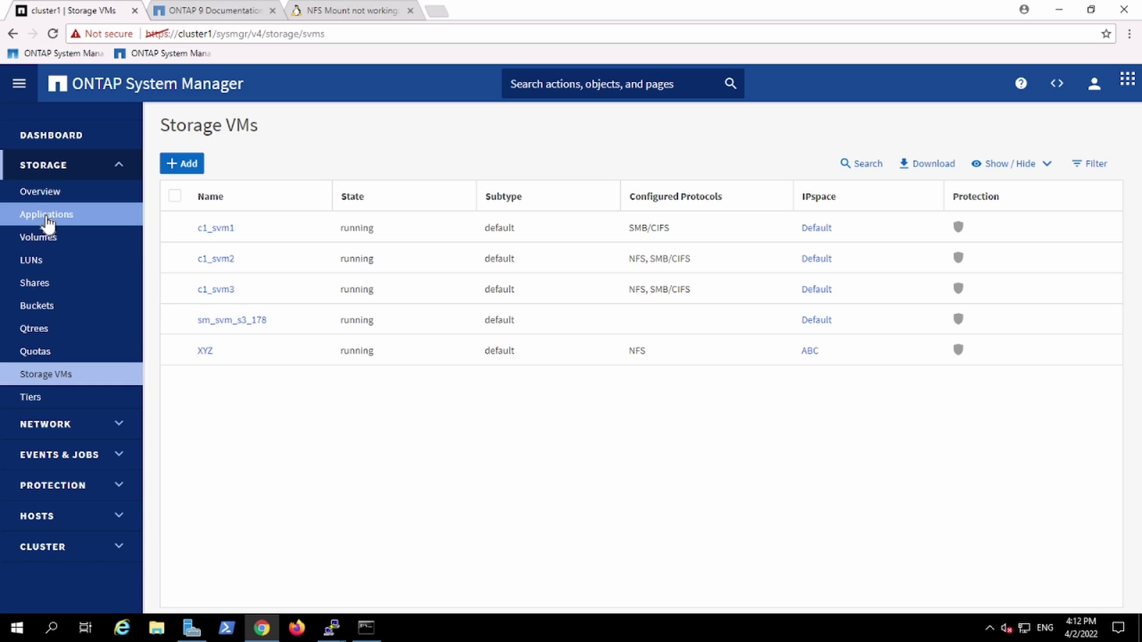
left_click(60, 239)
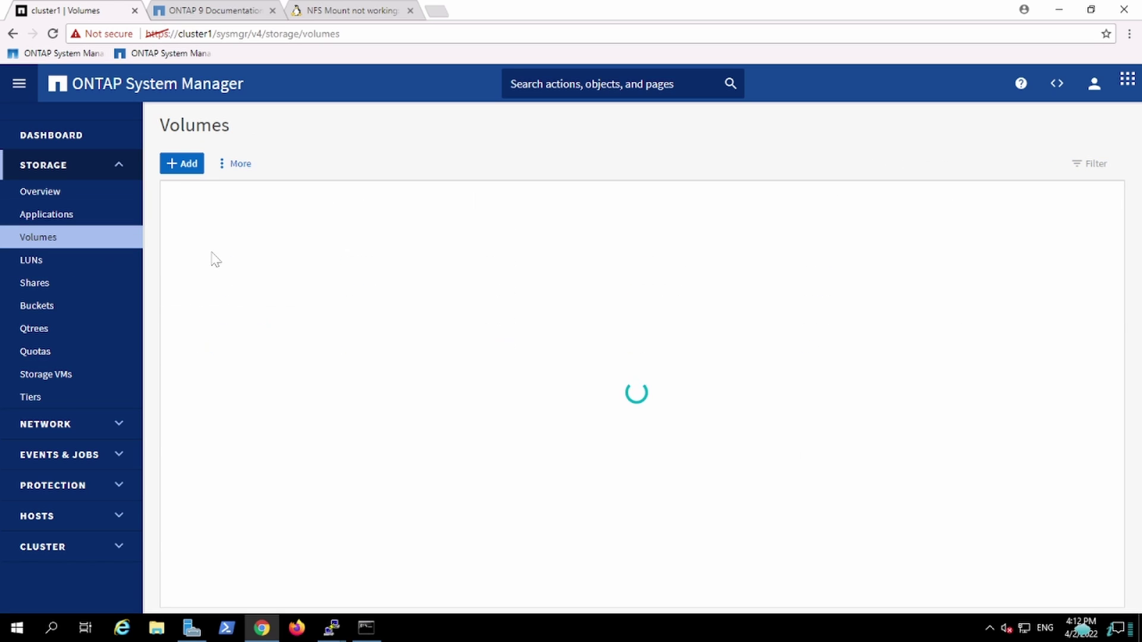
left_click(182, 169)
left_click(473, 343)
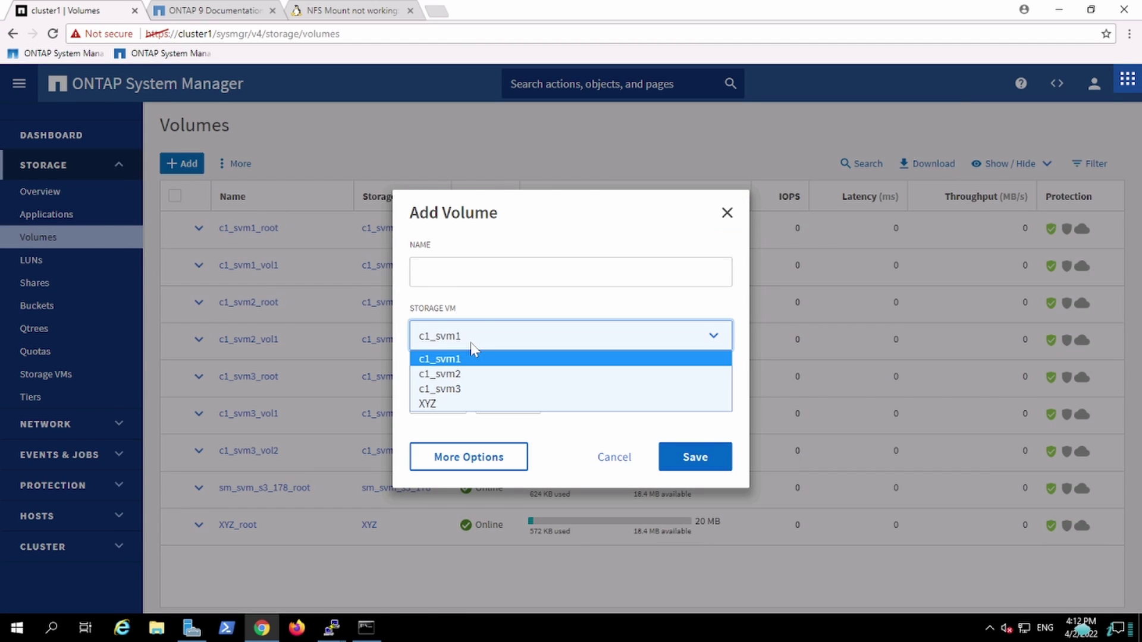
left_click(443, 404)
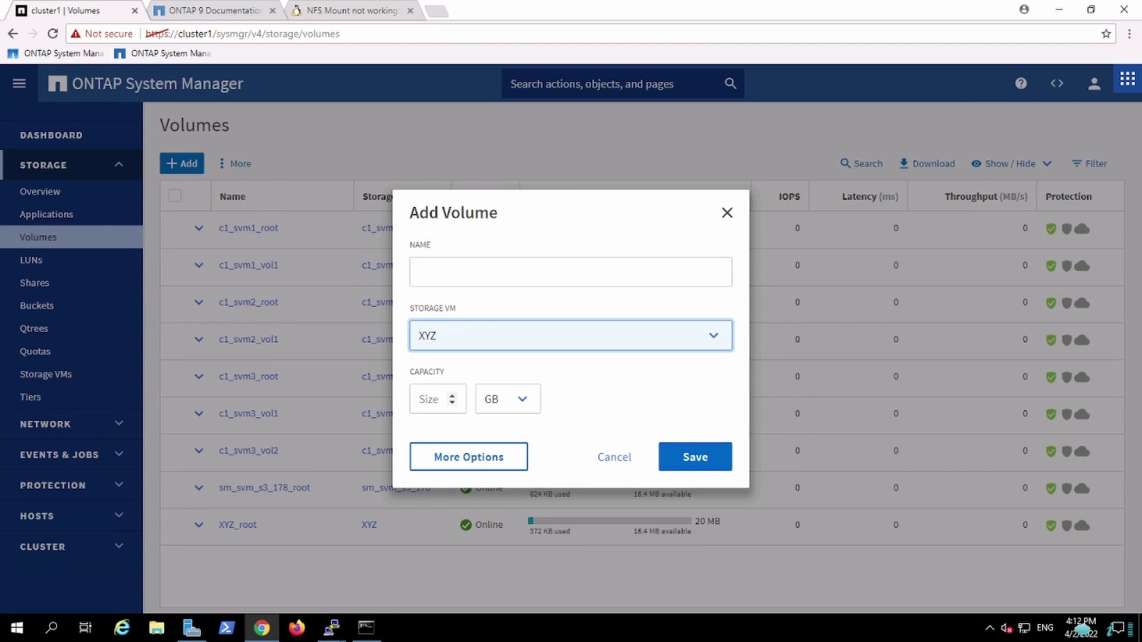
left_click(569, 272)
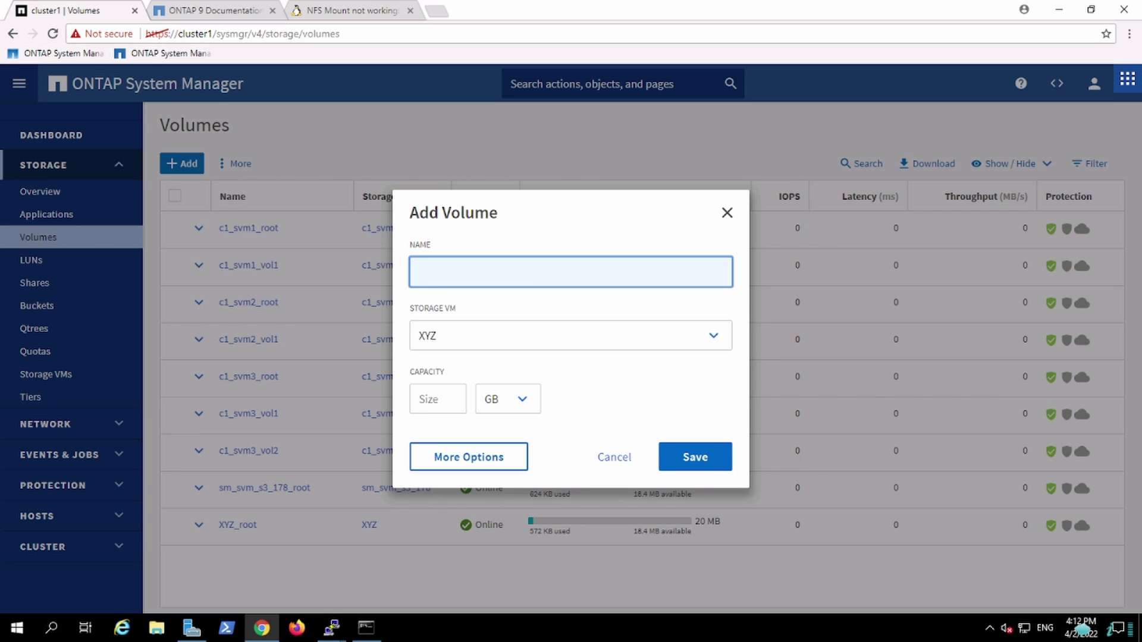
type("Test01")
left_click(429, 399)
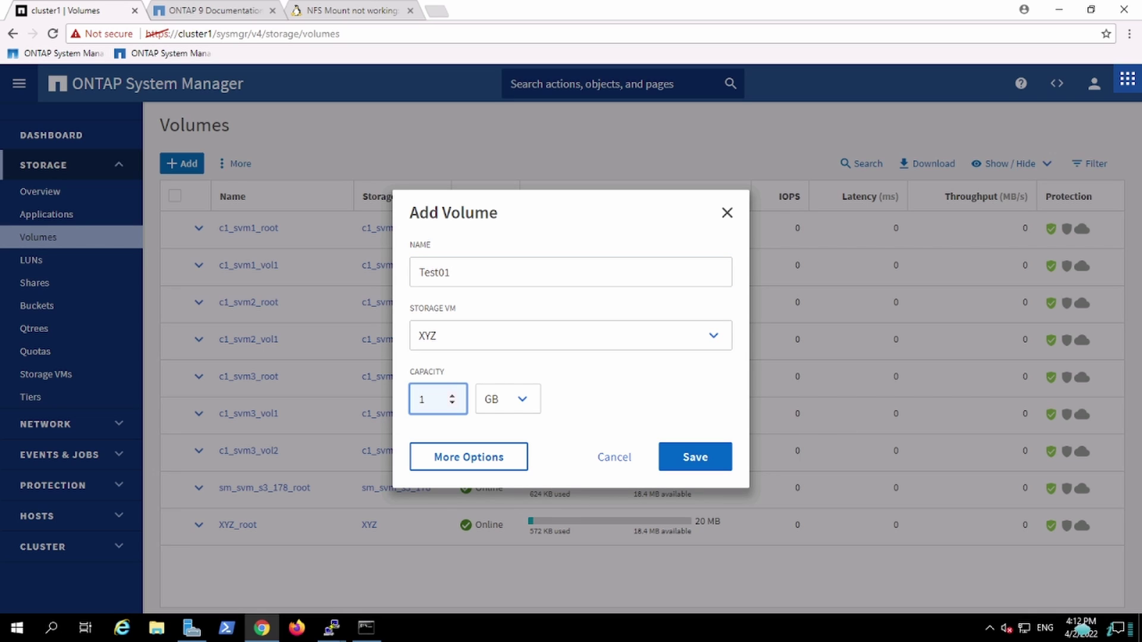
Step: Show the full volume options and set the performance service level to Value
left_click(510, 460)
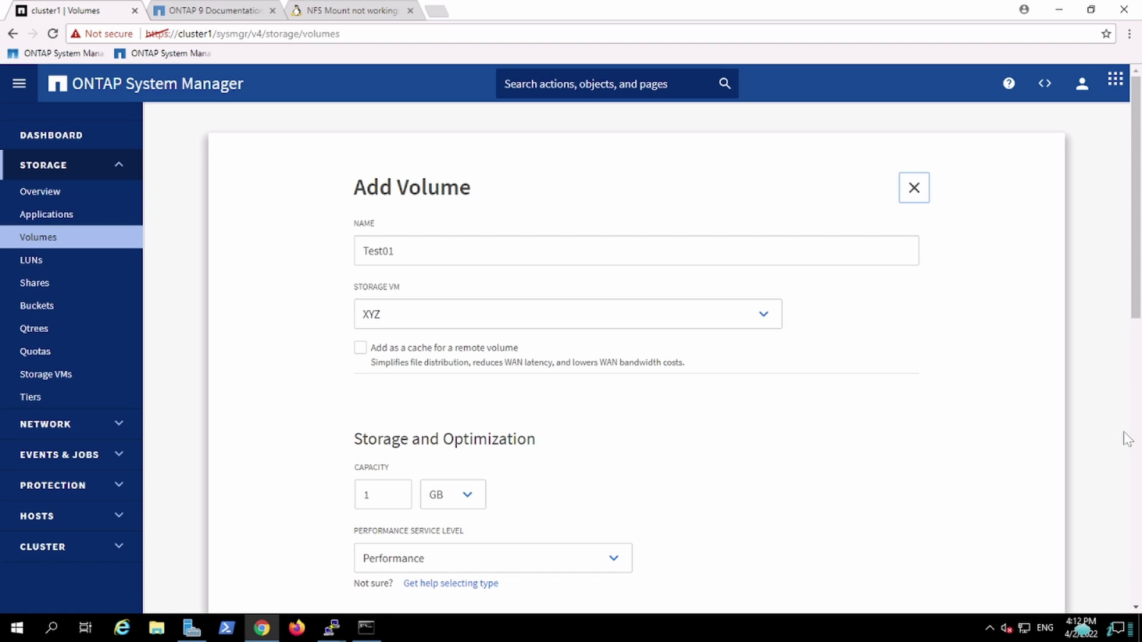
scroll(1126, 439, "down", 5)
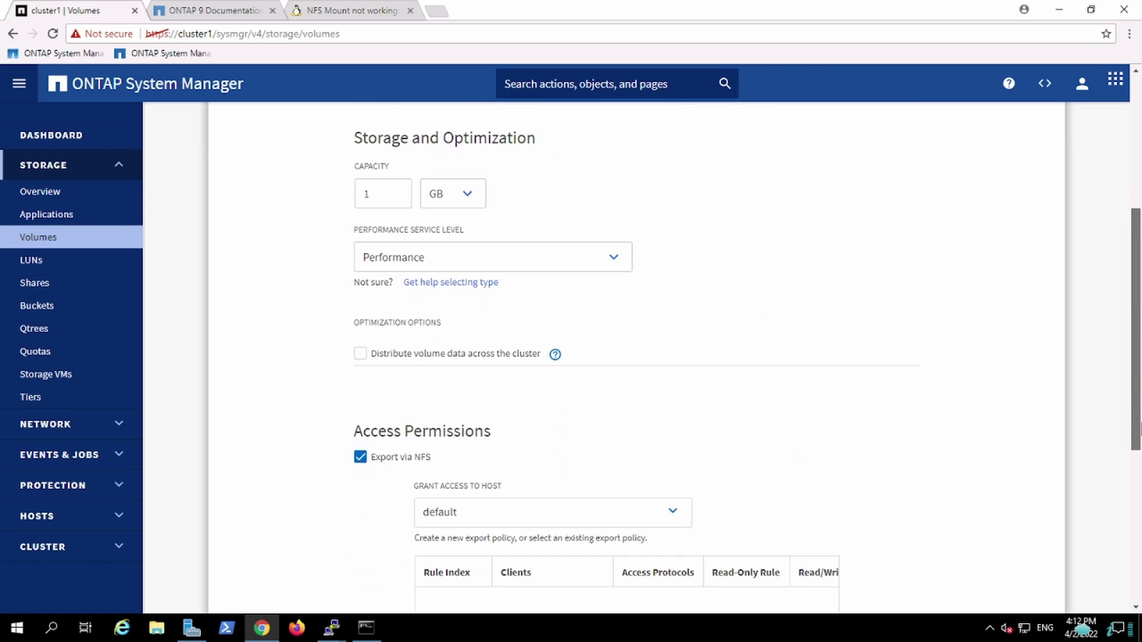
left_click(592, 265)
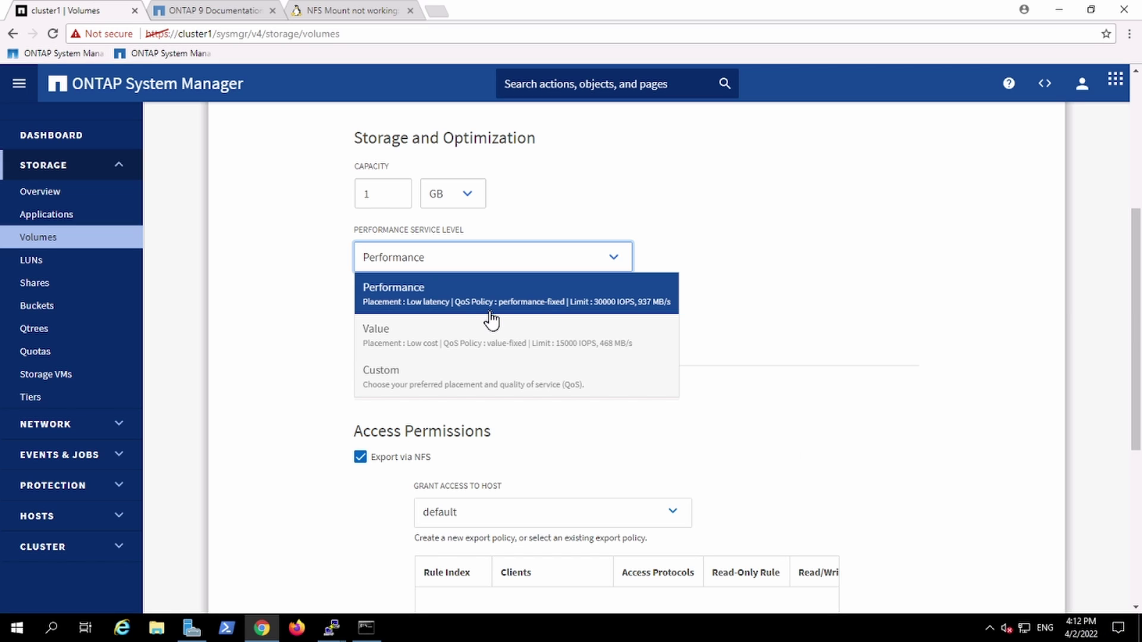
left_click(499, 346)
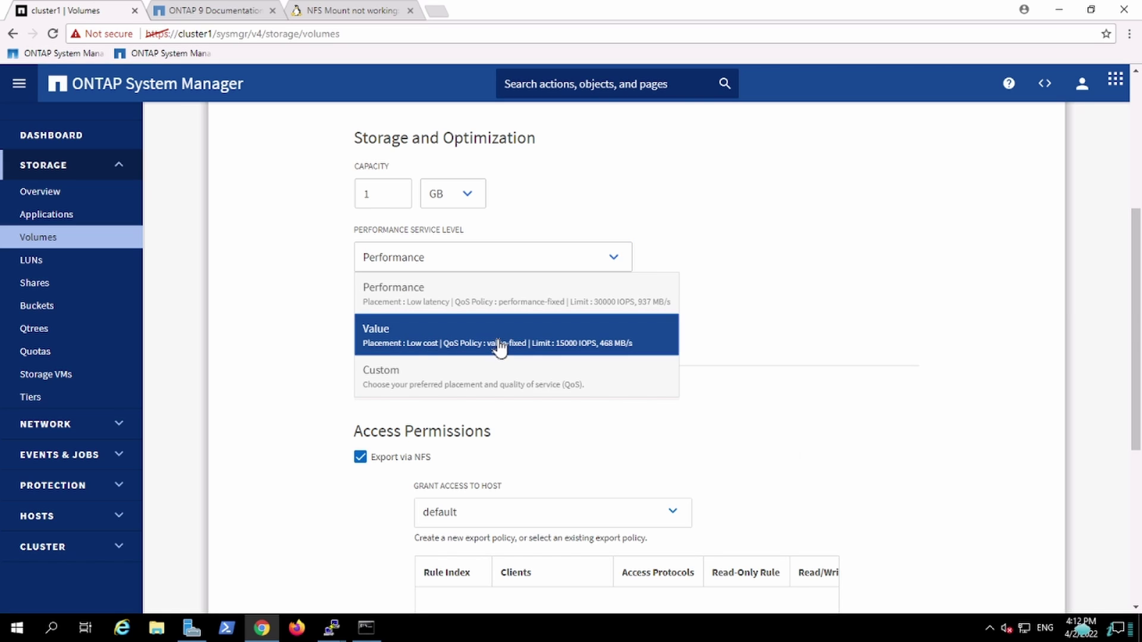
left_click_drag(1140, 326, 1141, 437)
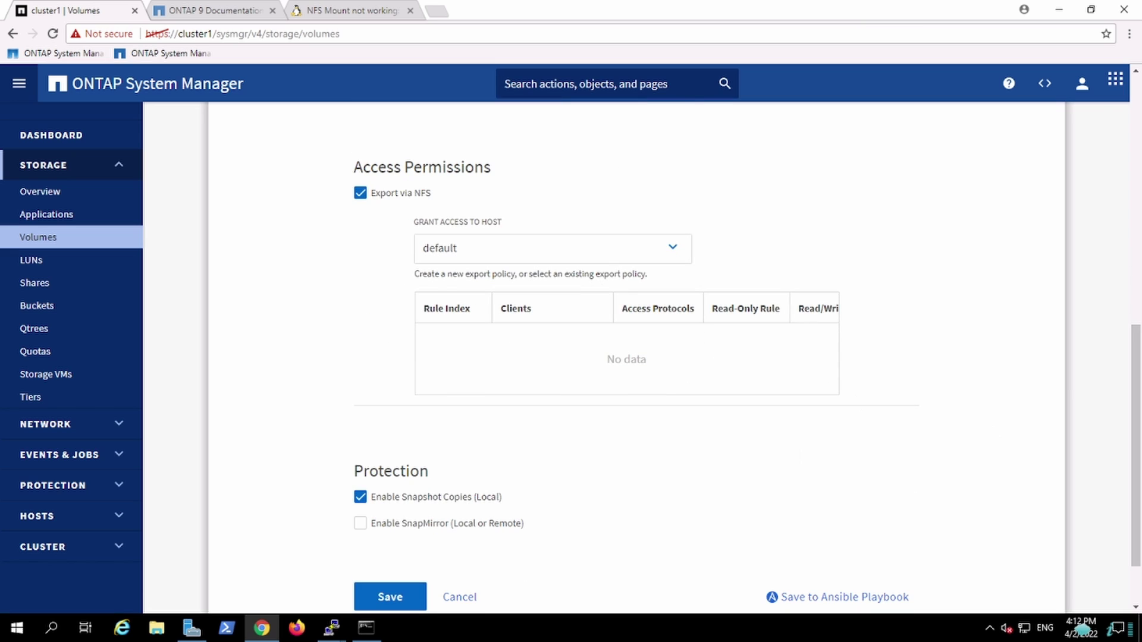
Step: Keep the default export policy for NFS access and save the Test01 volume
left_click(607, 250)
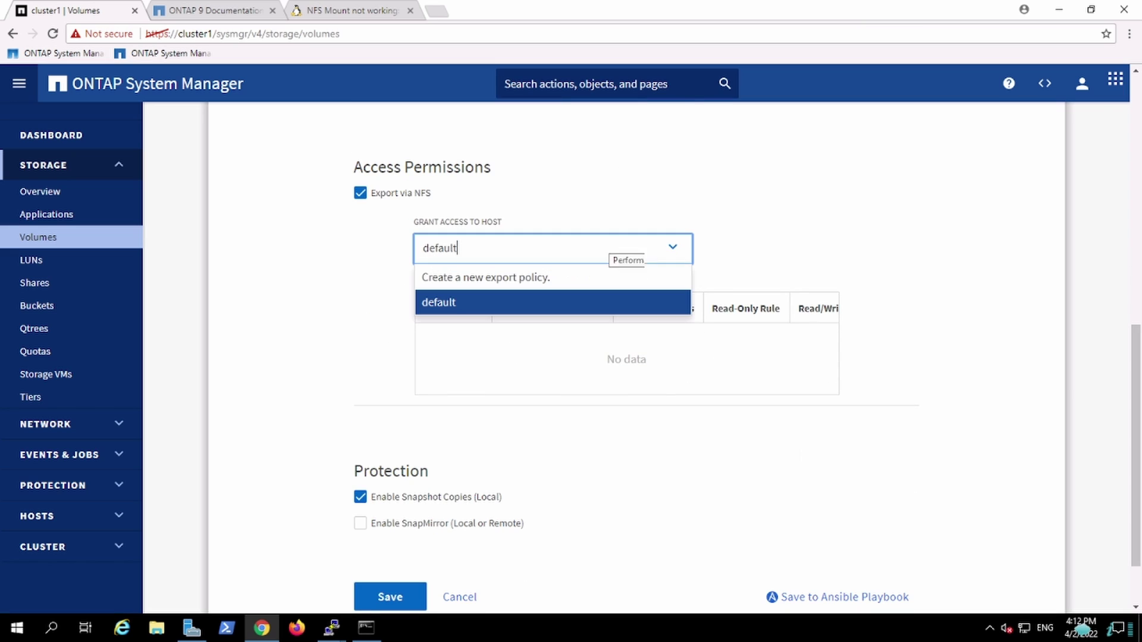
left_click(622, 220)
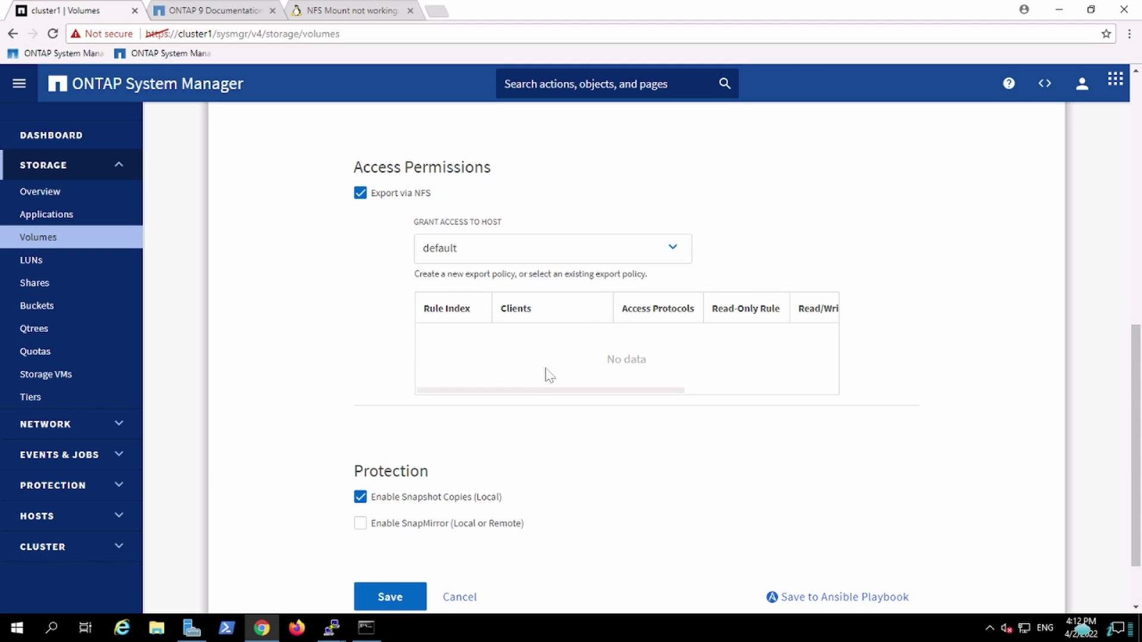
scroll(1134, 421, "down", 2)
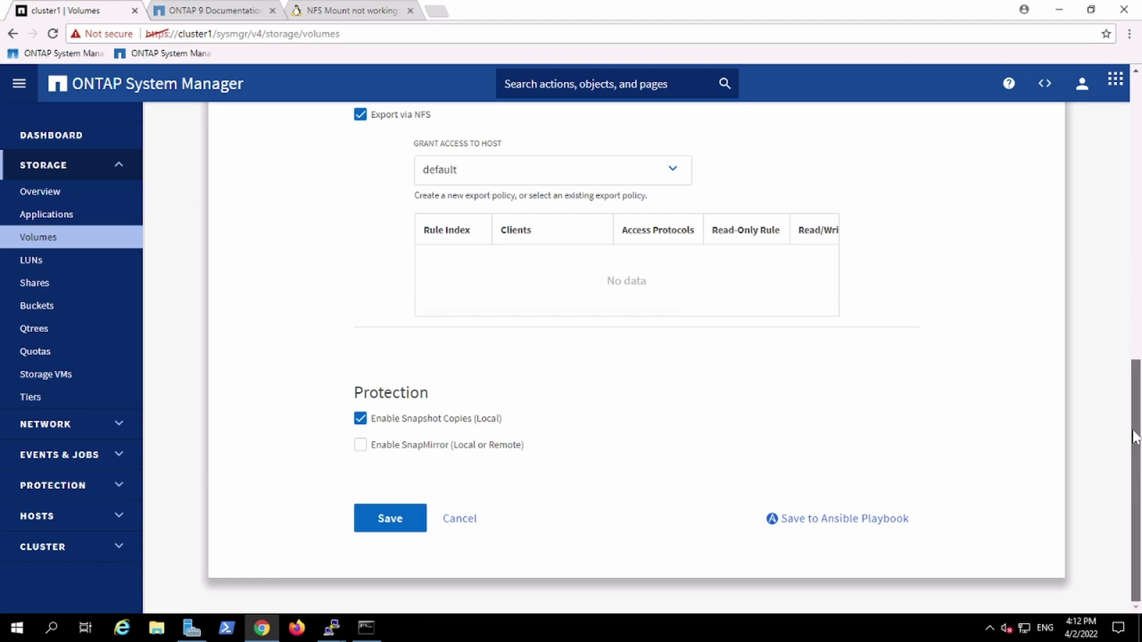
left_click_drag(1134, 421, 1133, 488)
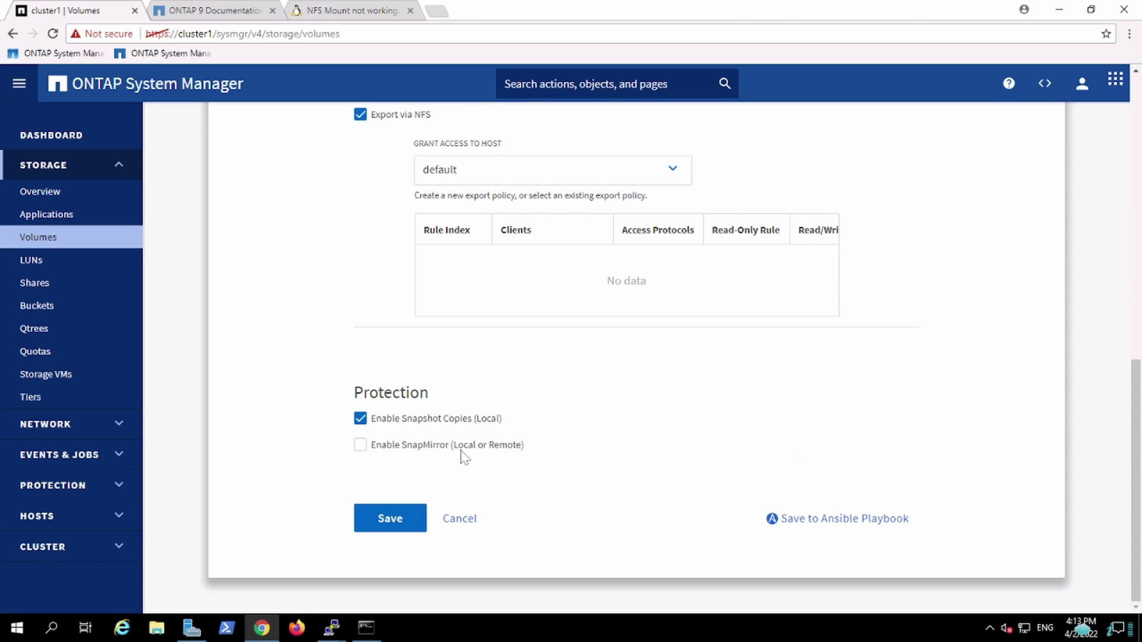
left_click(391, 523)
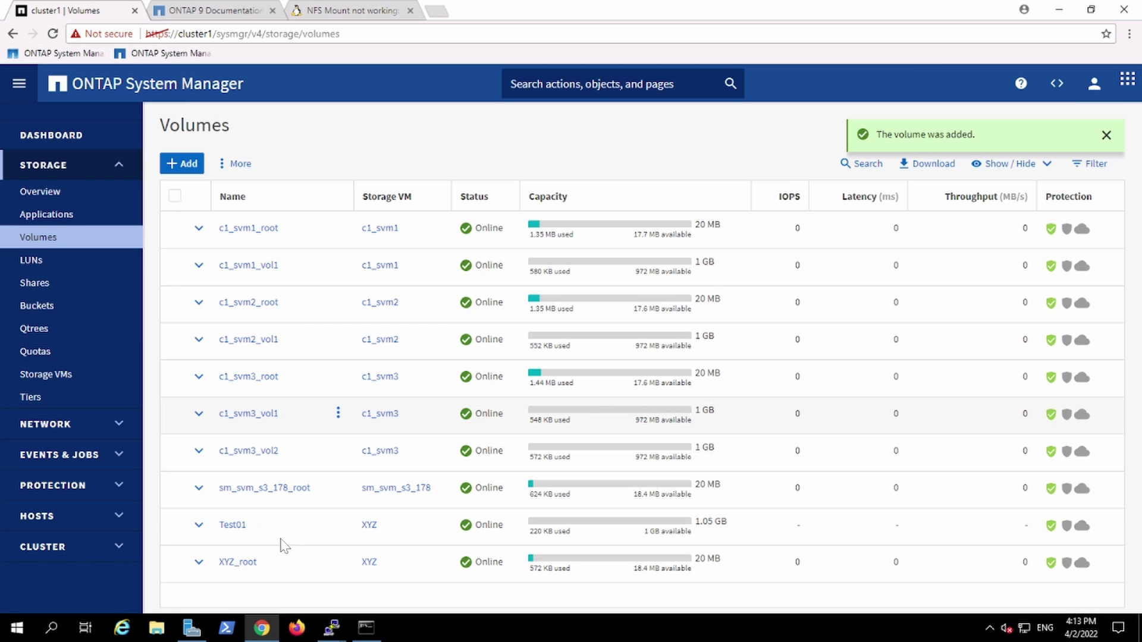
Step: Open the Test01 volume's detail page and select its Test01 mount path
left_click(199, 526)
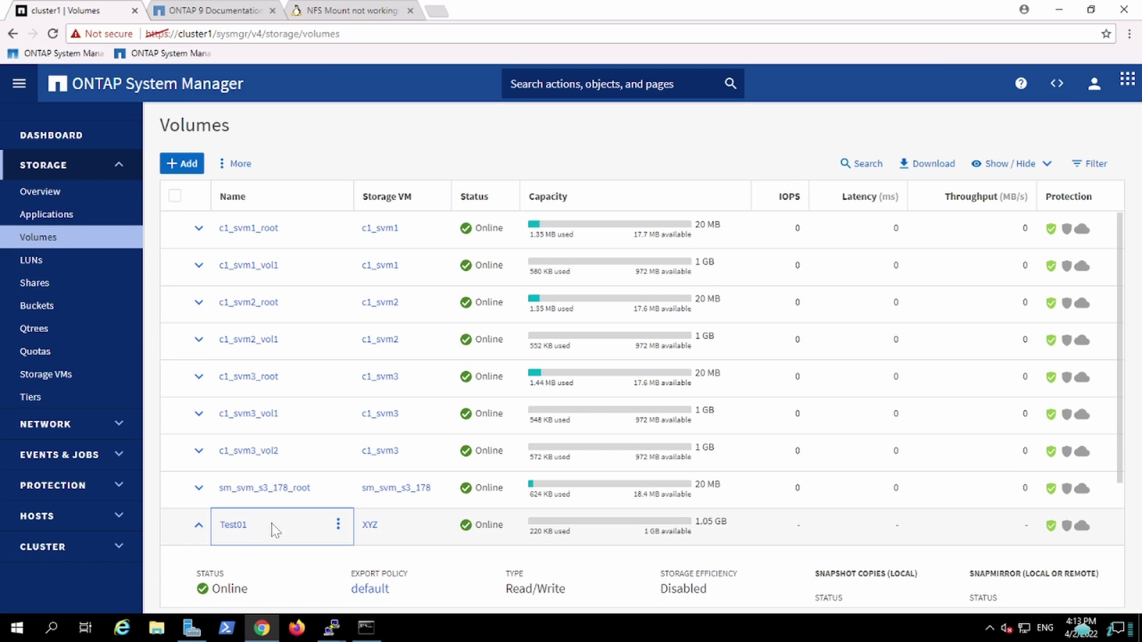
left_click(232, 526)
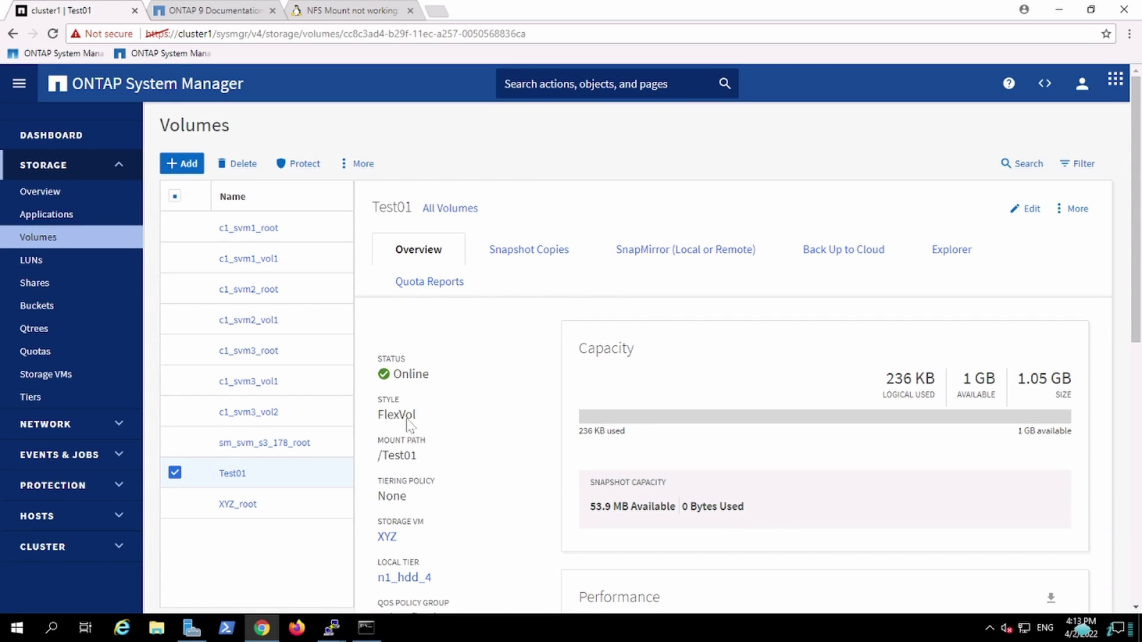
left_click_drag(377, 410, 523, 473)
left_click(523, 473)
double_click(399, 455)
left_click_drag(1137, 336, 1019, 597)
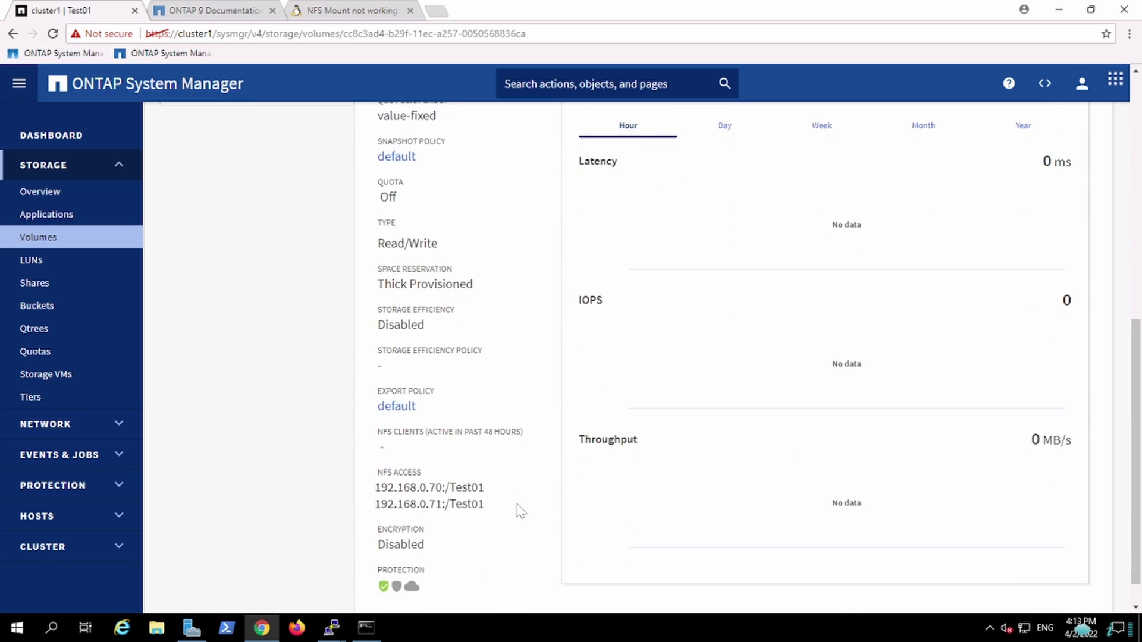
Step: Copy the NFS server address 192.168.0.70 from the NFS Access paths
left_click_drag(485, 488, 381, 488)
right_click(373, 490)
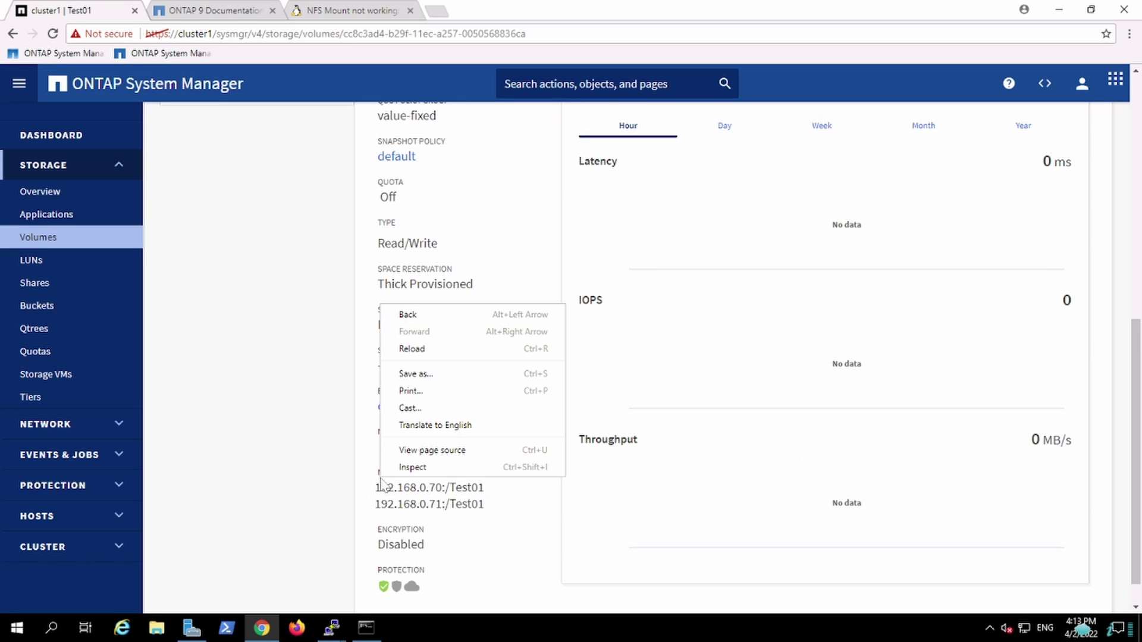
left_click(373, 490)
left_click_drag(374, 488, 436, 488)
right_click(440, 489)
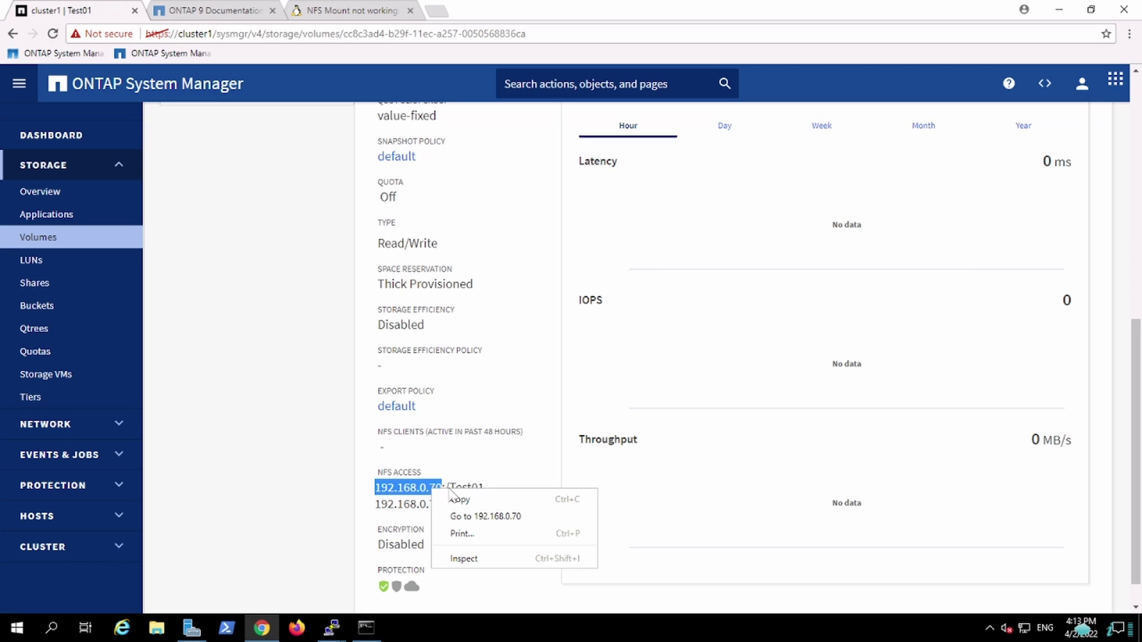
left_click(470, 498)
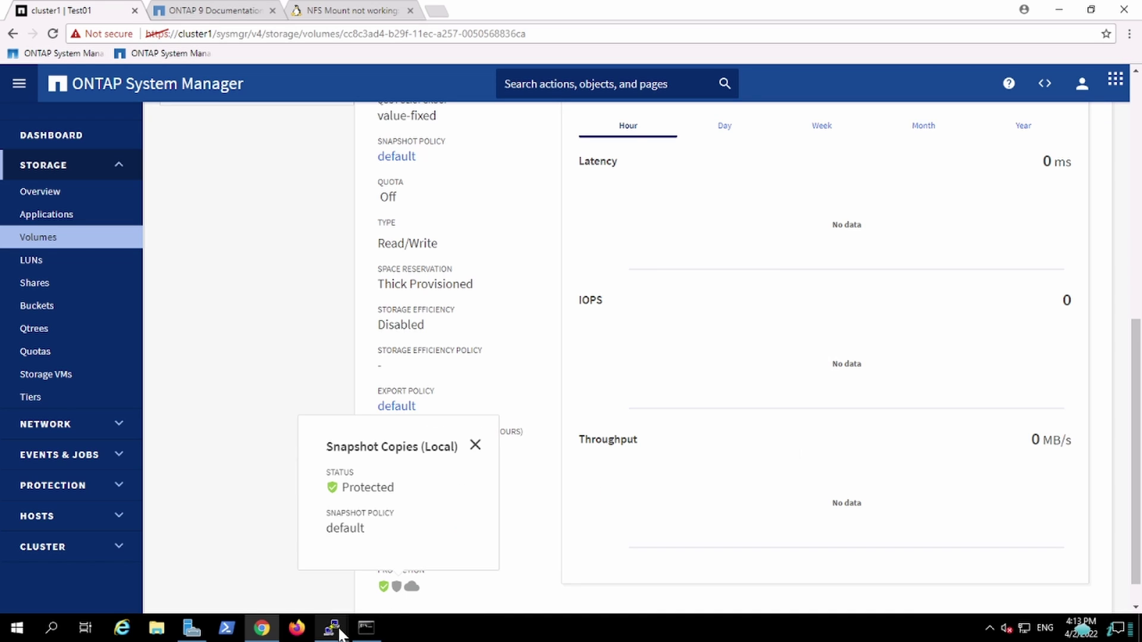
Step: In the CentOS terminal, list 192.168.0.70's exports with showmount and create /test01
mouse_move(342, 629)
left_click(416, 586)
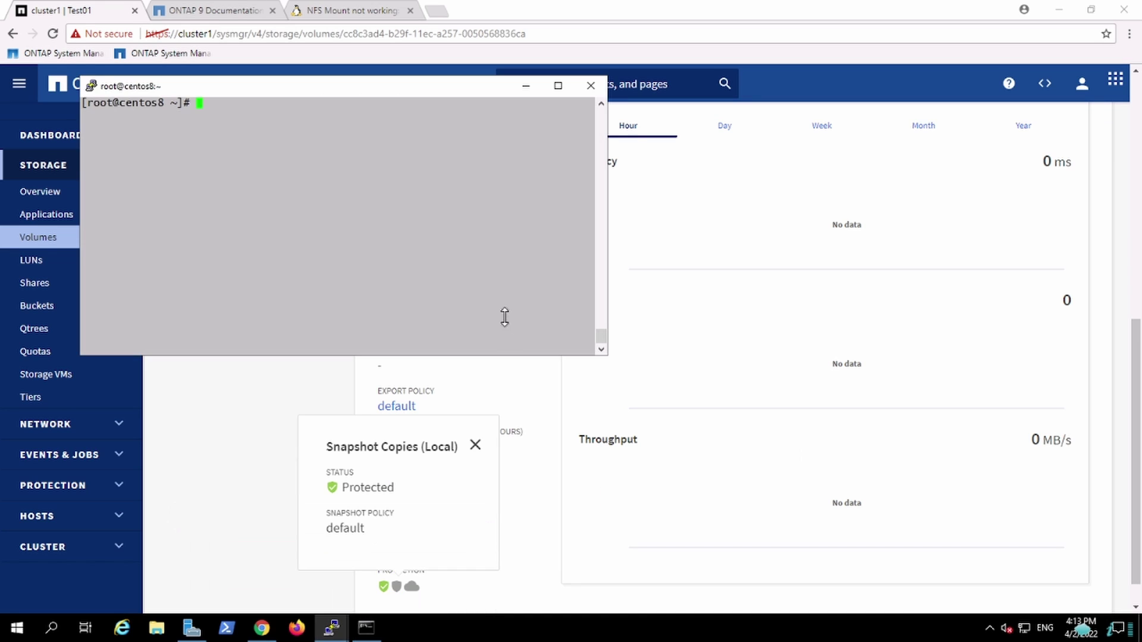
type("show")
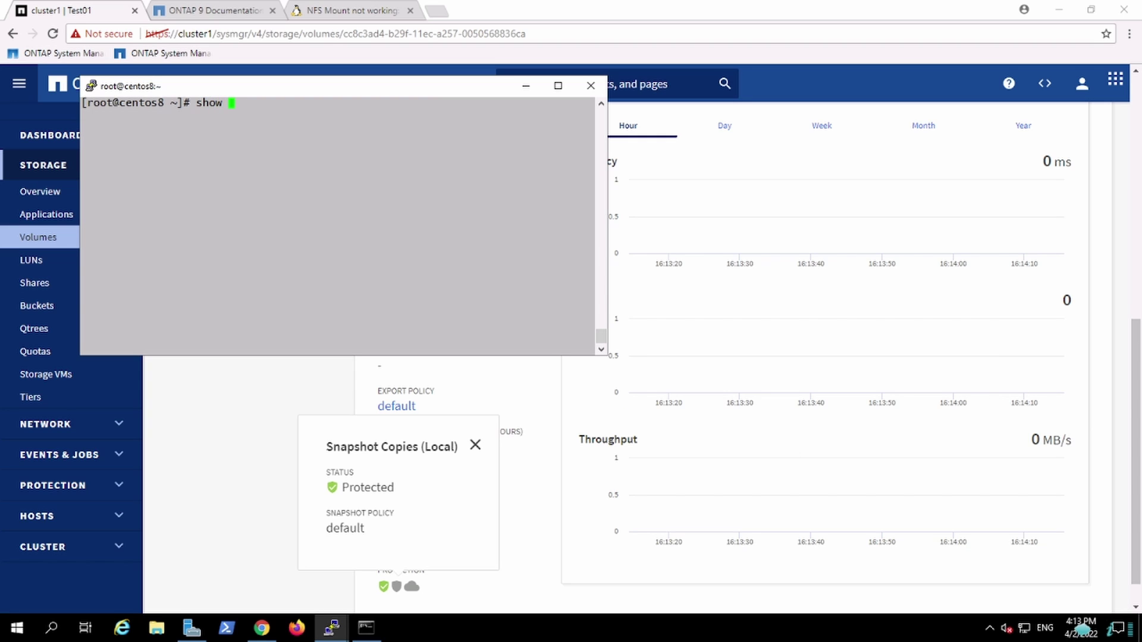
type("mount -e 192.168.0.70")
key("Return")
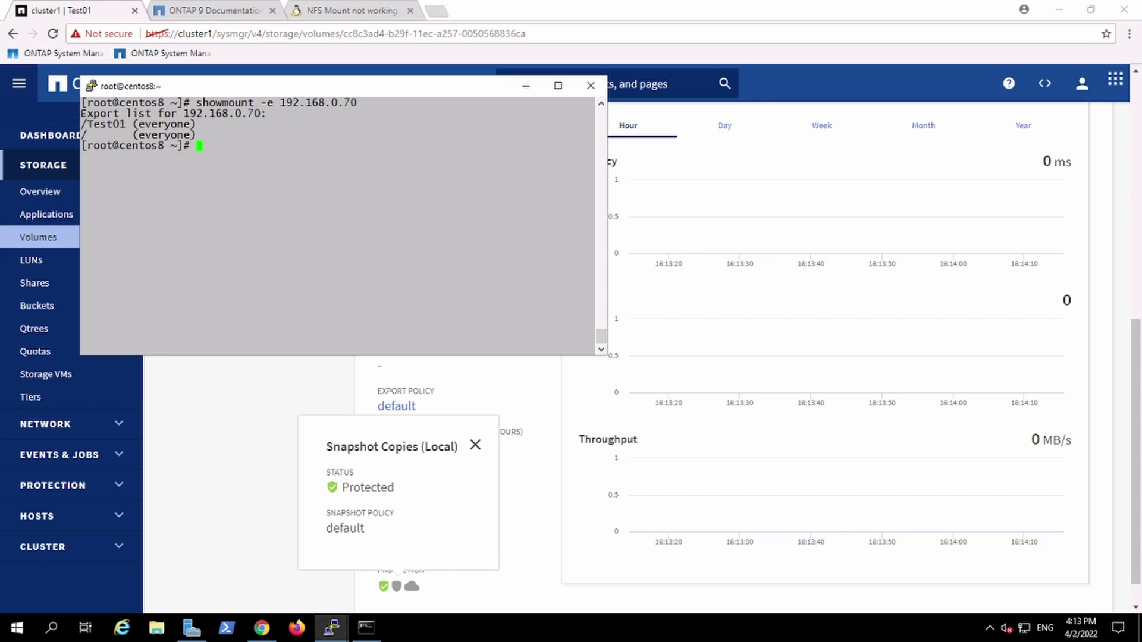
type("mkdir /test")
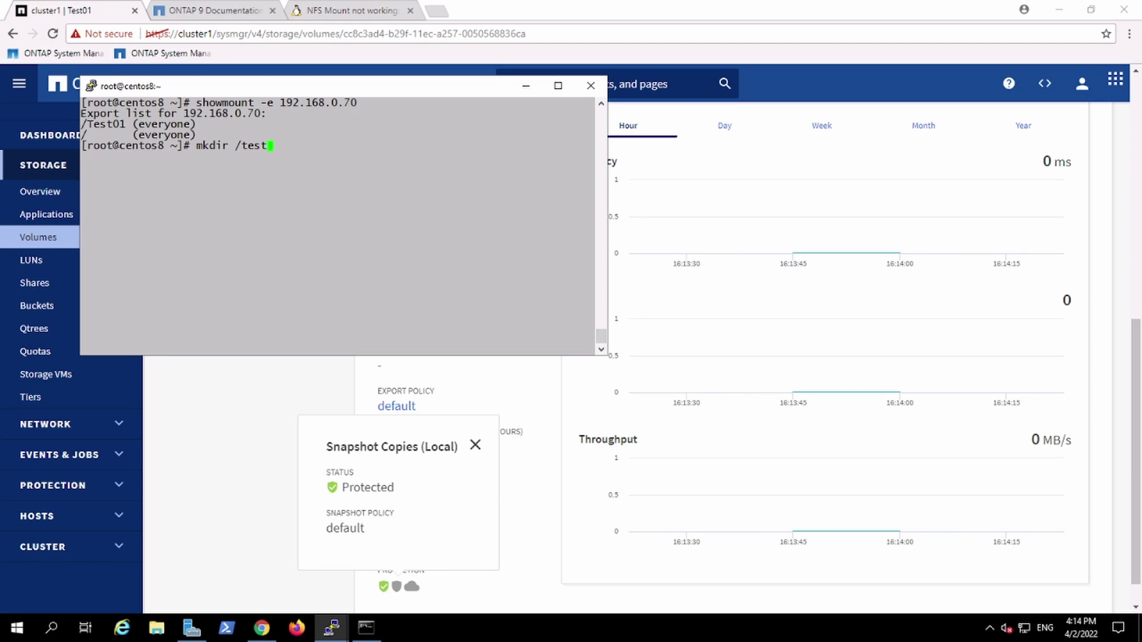
type("01")
key("Return")
Step: Run mount -t nfs 192.168.0.70:/test01 /test01, which fails with Operation not permitted
type("mount")
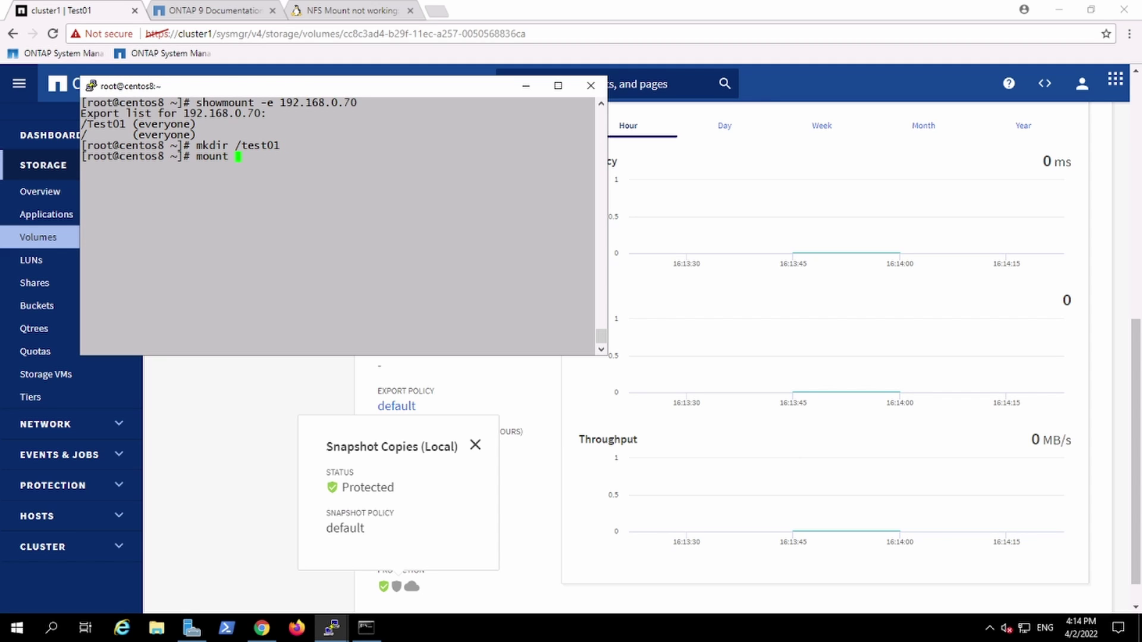
type(" -t nfs")
key("shift+Insert")
type(":/test01")
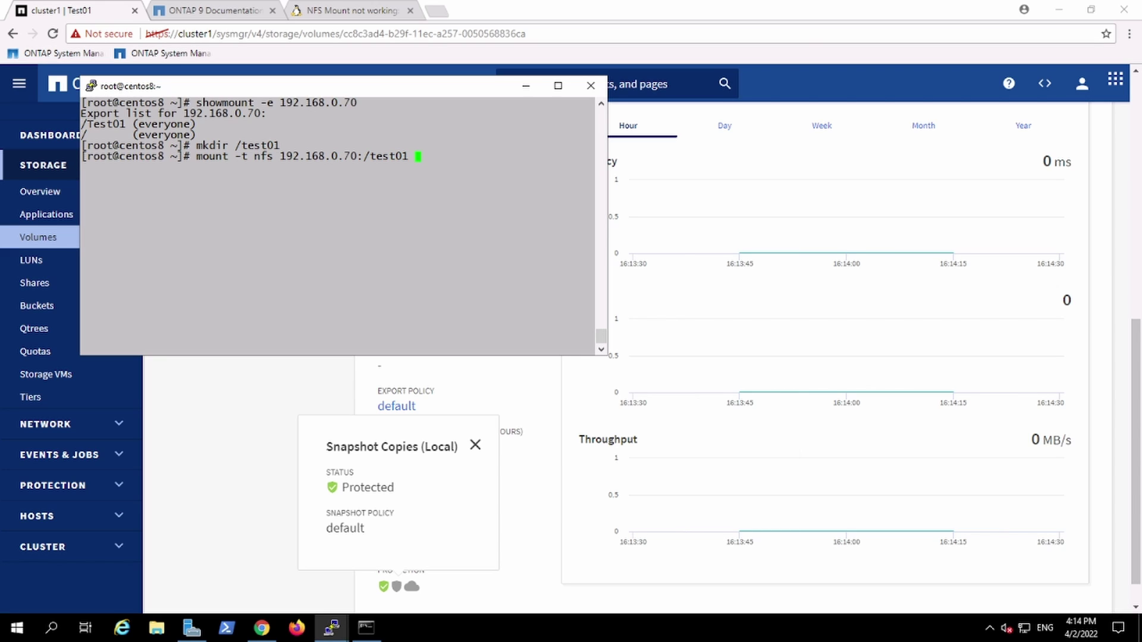
type(" /test01")
double_click(257, 146)
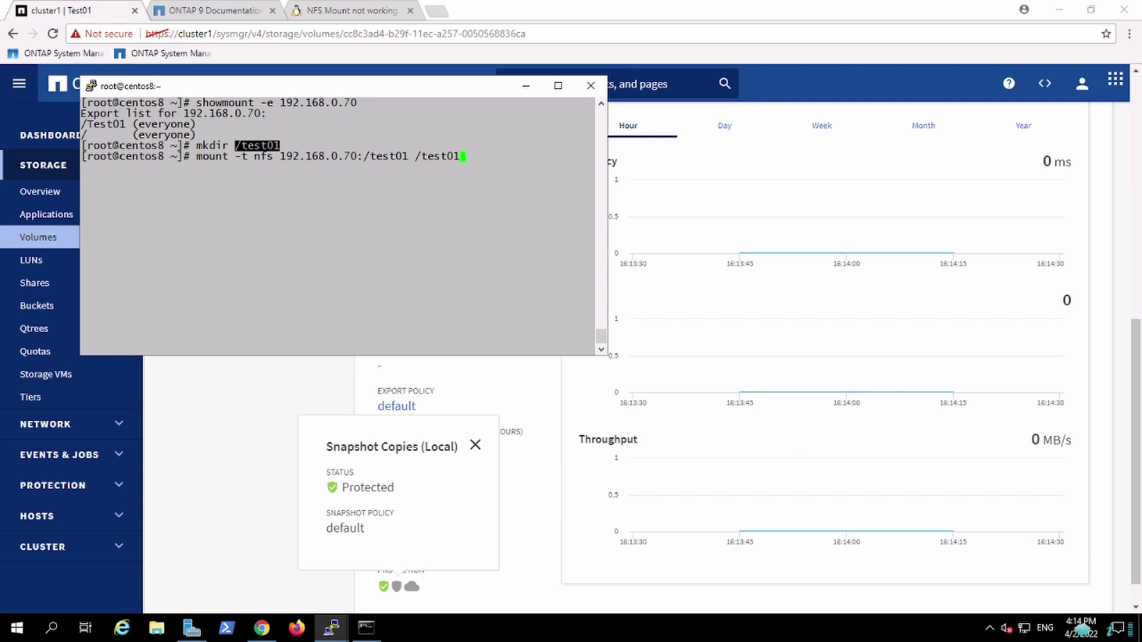
key("Return")
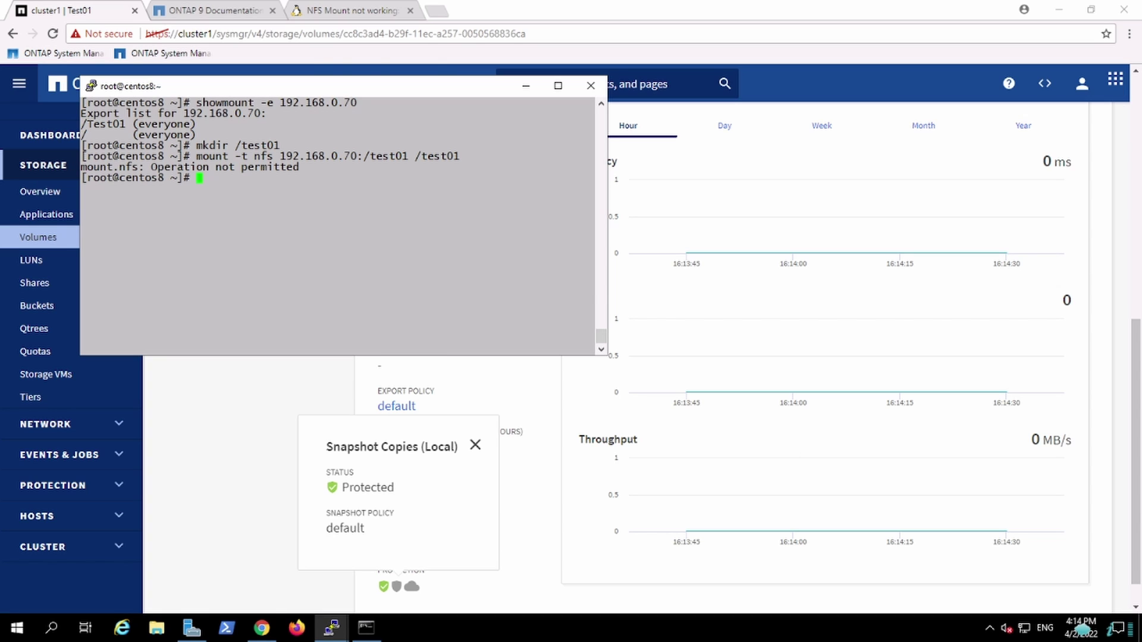
Step: Back in ONTAP, open Test01's edit settings and scroll down to Access Permissions
left_click(232, 438)
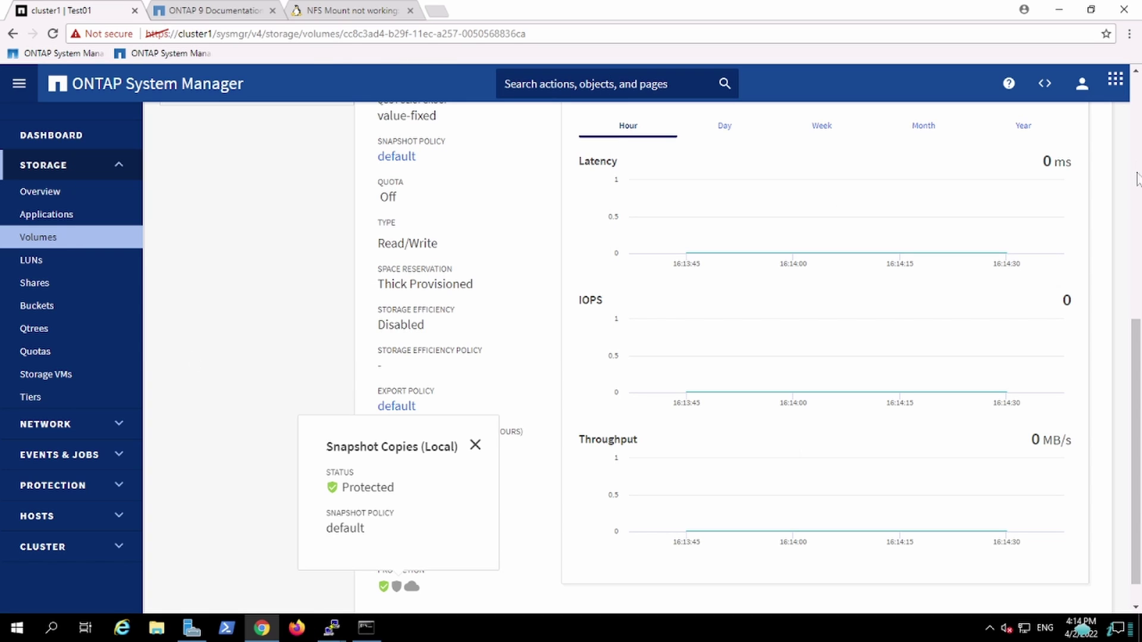
scroll(1137, 178, "up", 8)
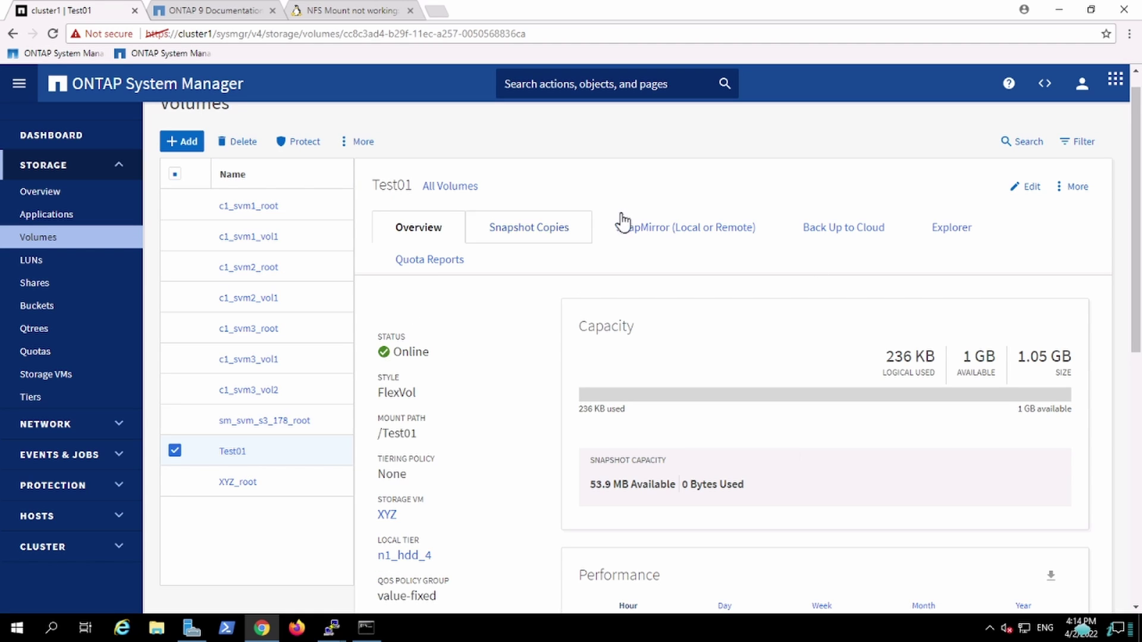
left_click(1027, 187)
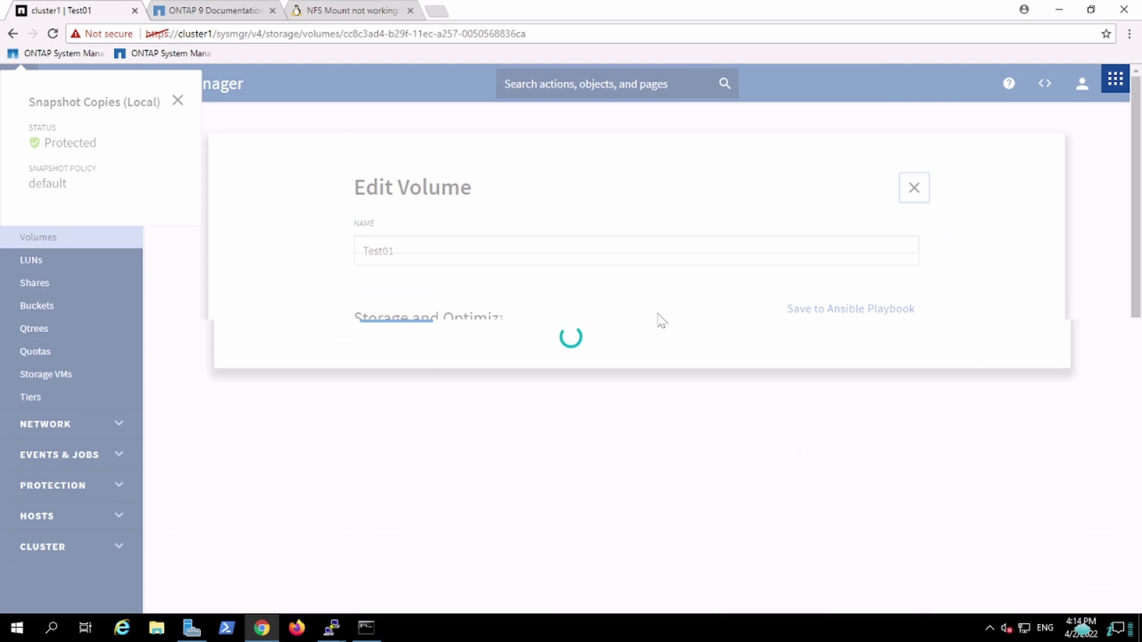
left_click_drag(1137, 325, 1138, 581)
Step: Start a new export rule with client specification 192.168.0.0/24
left_click(428, 473)
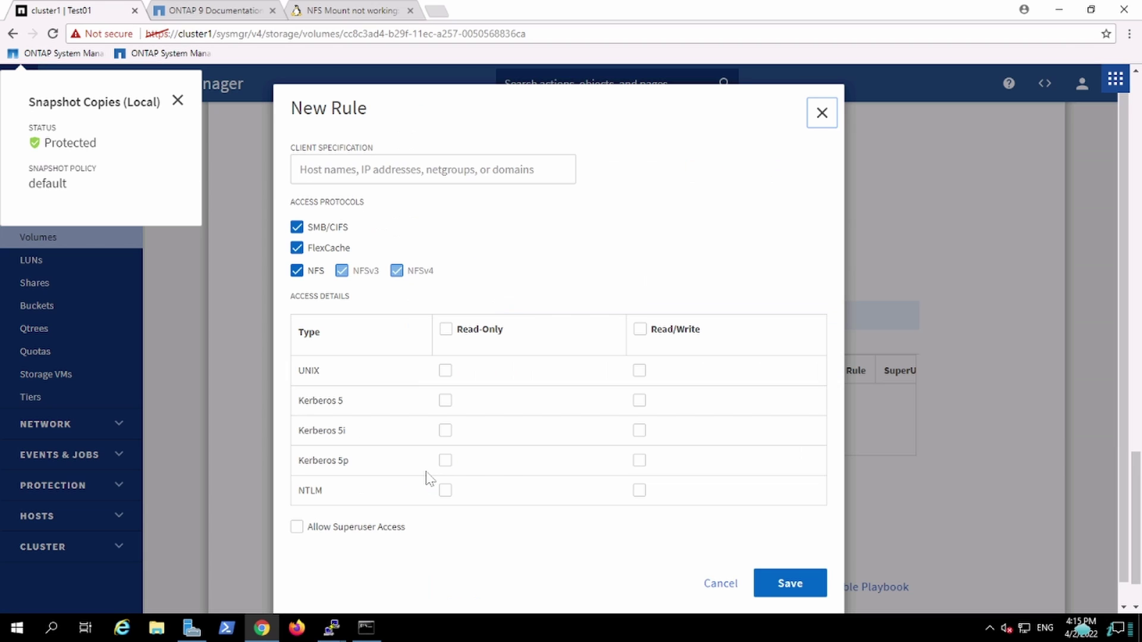
left_click(357, 170)
type("192")
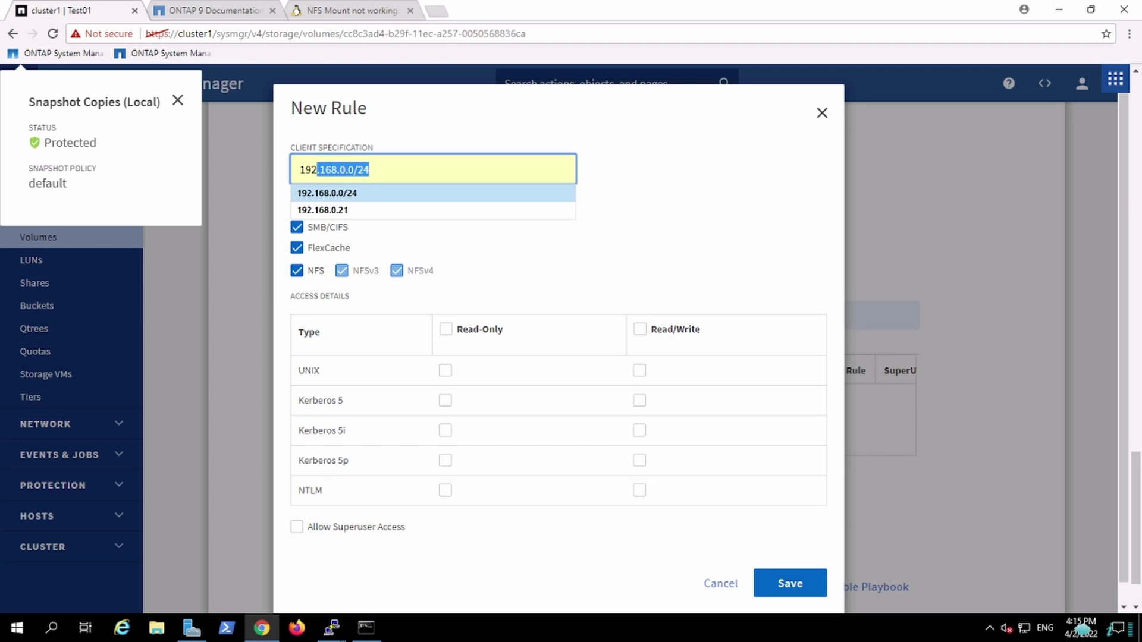
left_click(373, 194)
key("ctrl+a")
type("0.0.p")
key("BackSpace")
type("0")
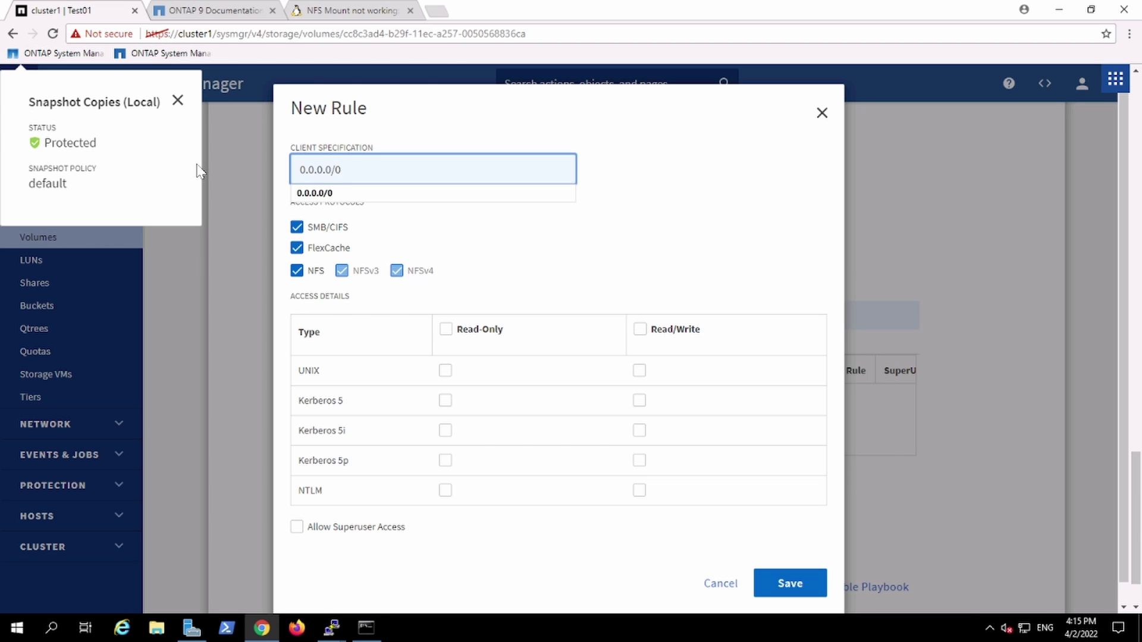
key("BackSpace")
key("BackSpace")
key("BackSpace")
key("BackSpace")
key("BackSpace")
key("BackSpace")
key("BackSpace")
key("BackSpace")
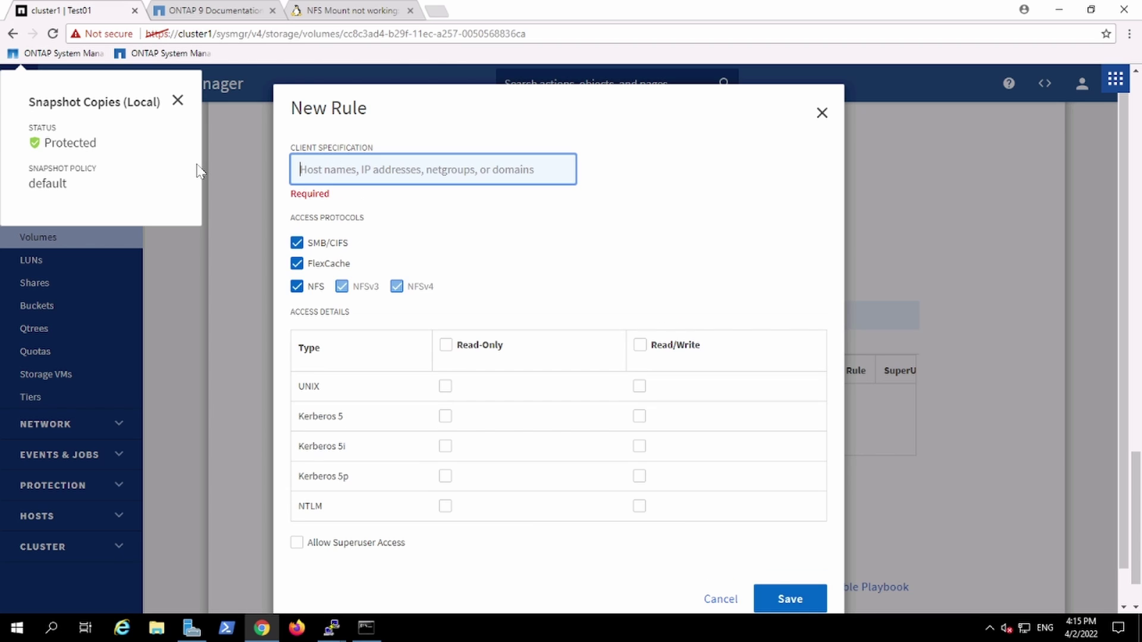
type("1")
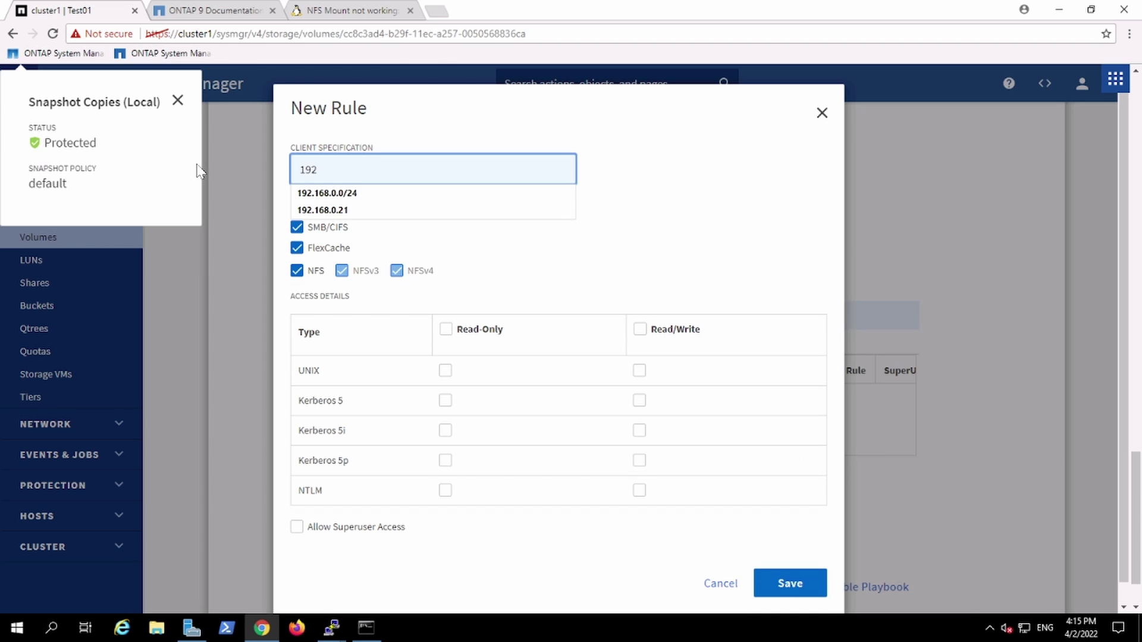
type("92")
left_click(342, 195)
left_click(177, 101)
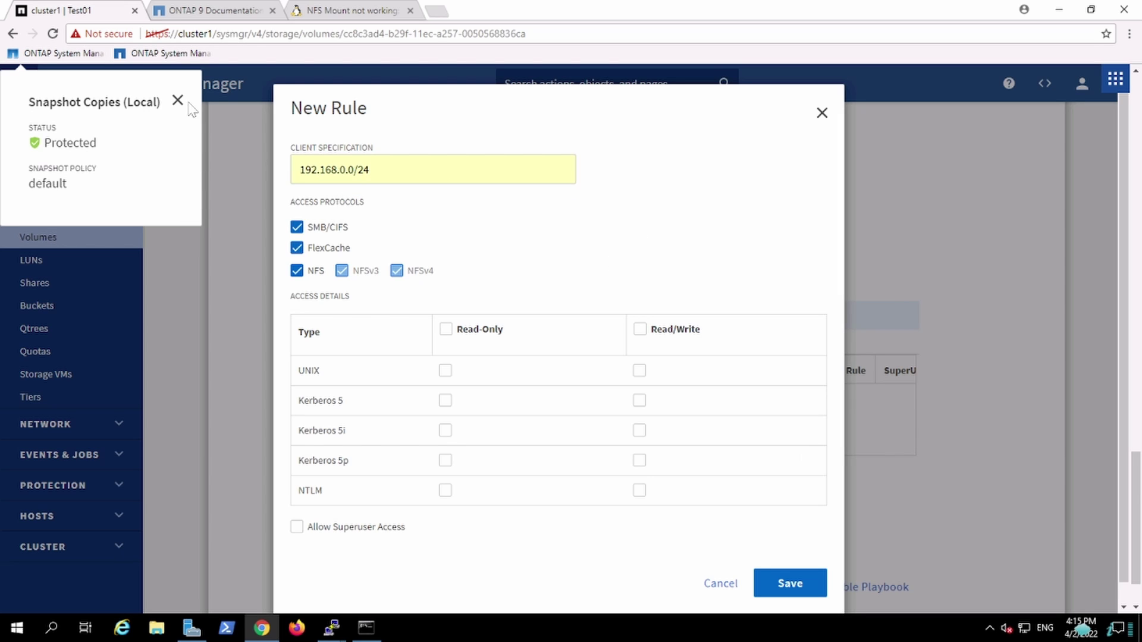
Step: Grant read-only, read/write and superuser access for all authentication types and save the rule
left_click(446, 330)
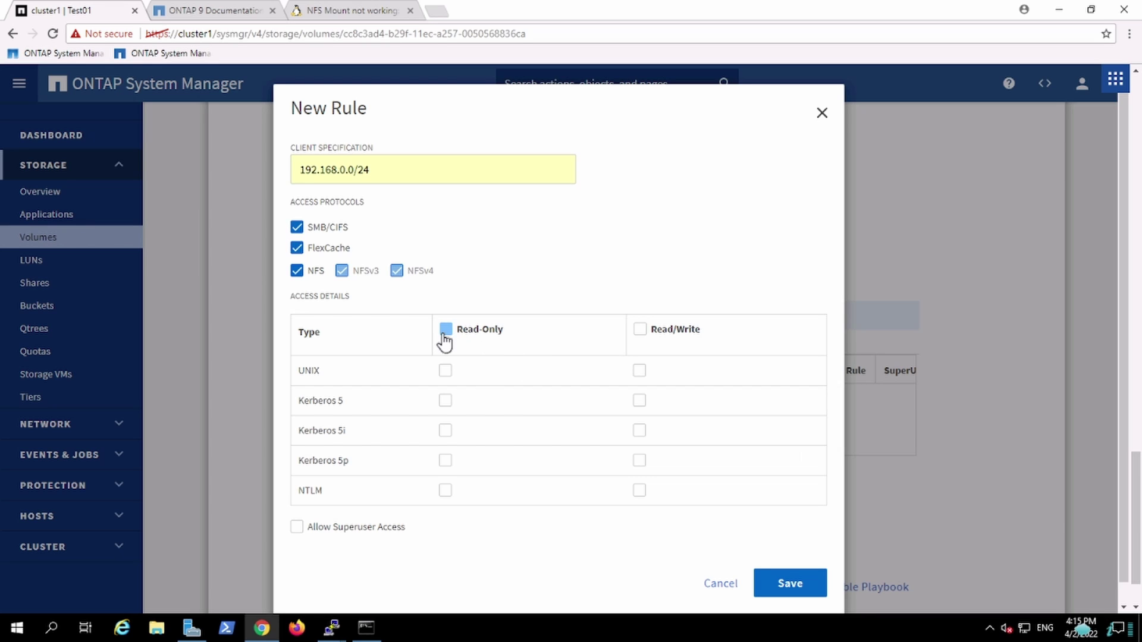
left_click(640, 330)
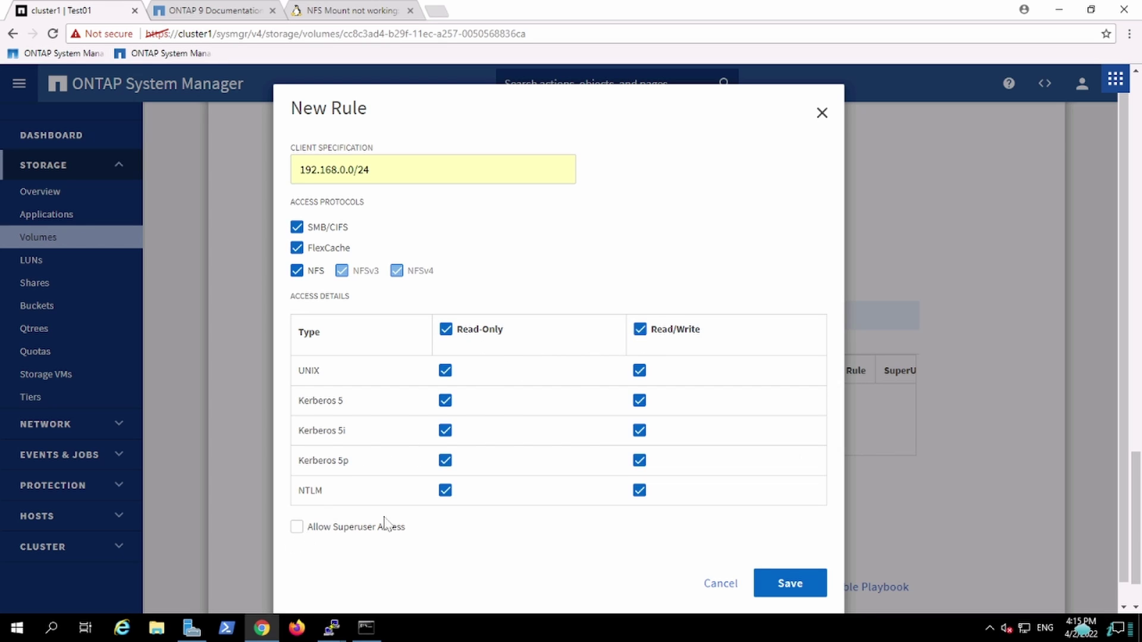
left_click(333, 529)
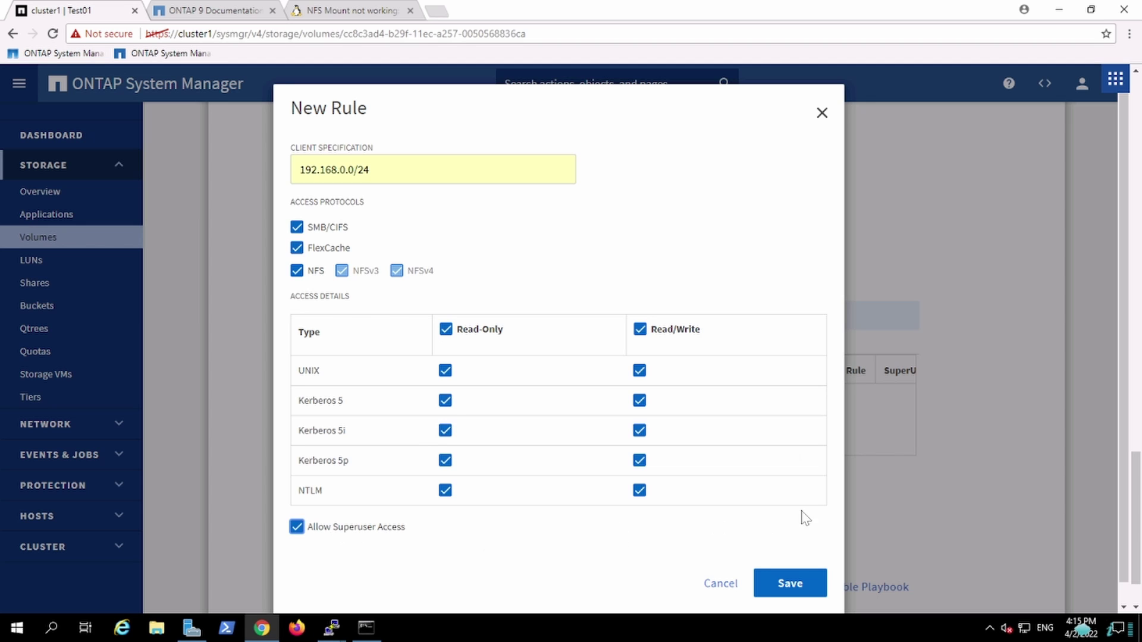
left_click(790, 584)
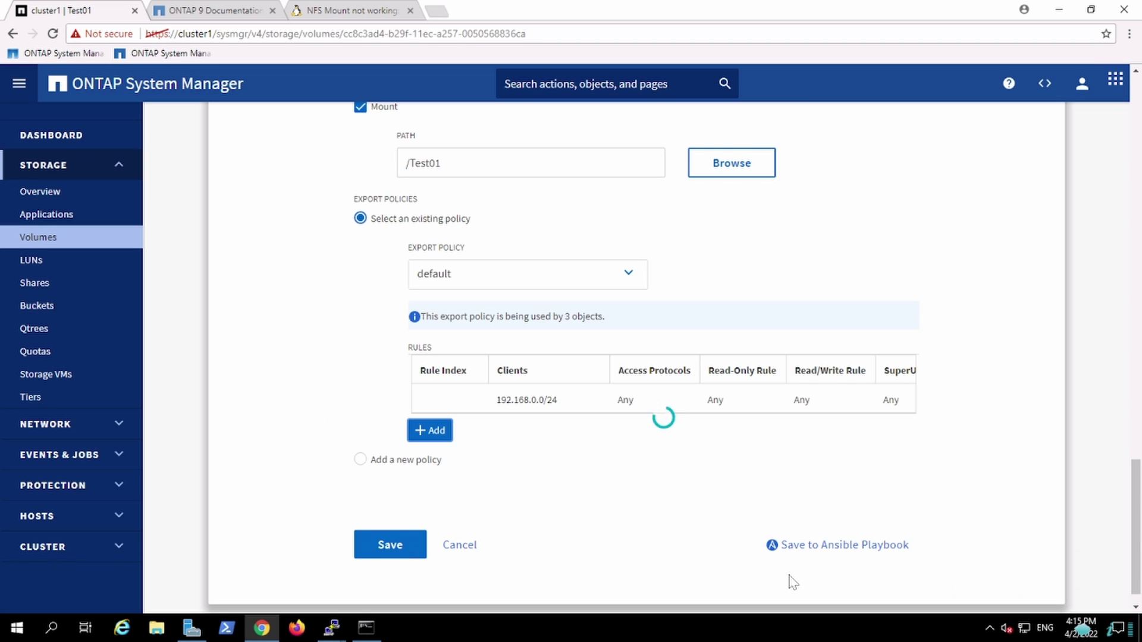
Step: Replace Test01's export policy with a new policy named NFS
left_click(494, 287)
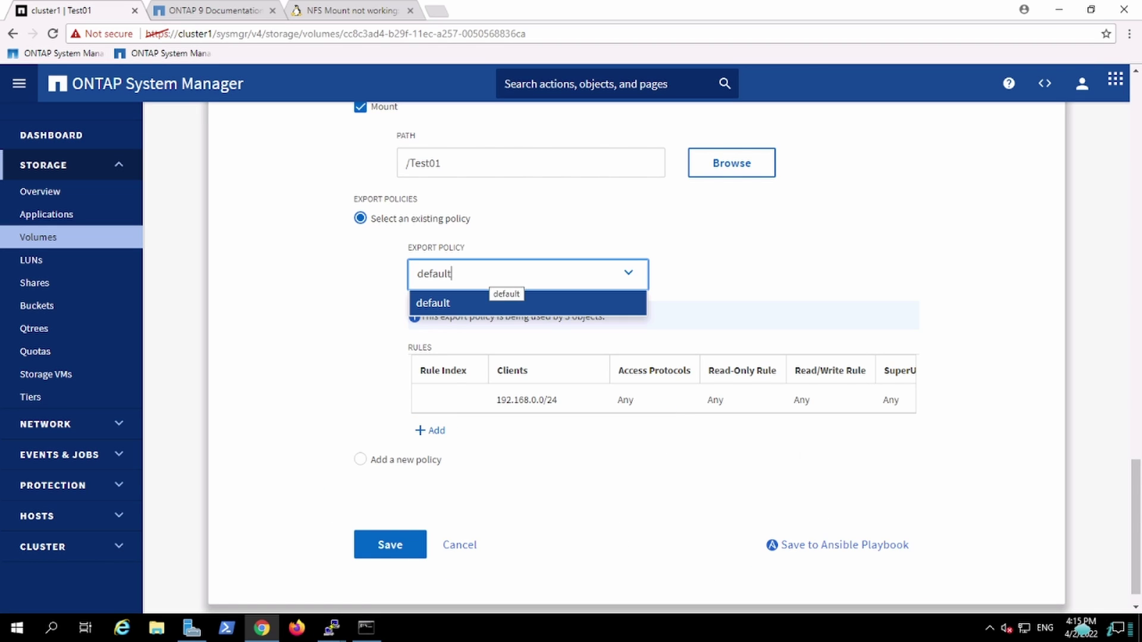
key("BackSpace")
key("BackSpace")
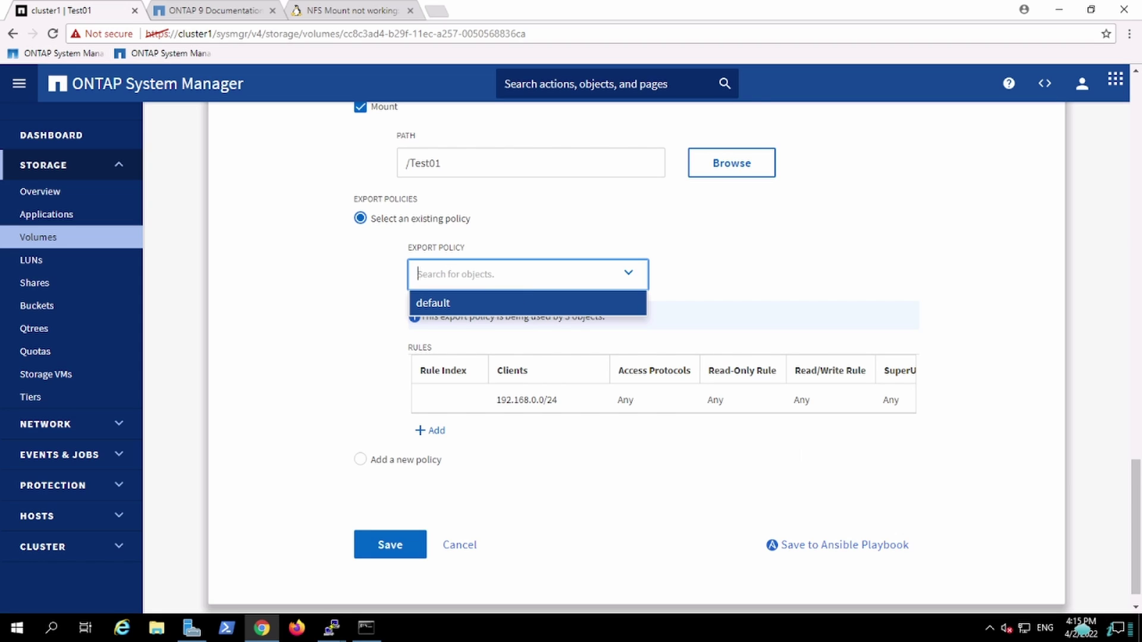
left_click(504, 475)
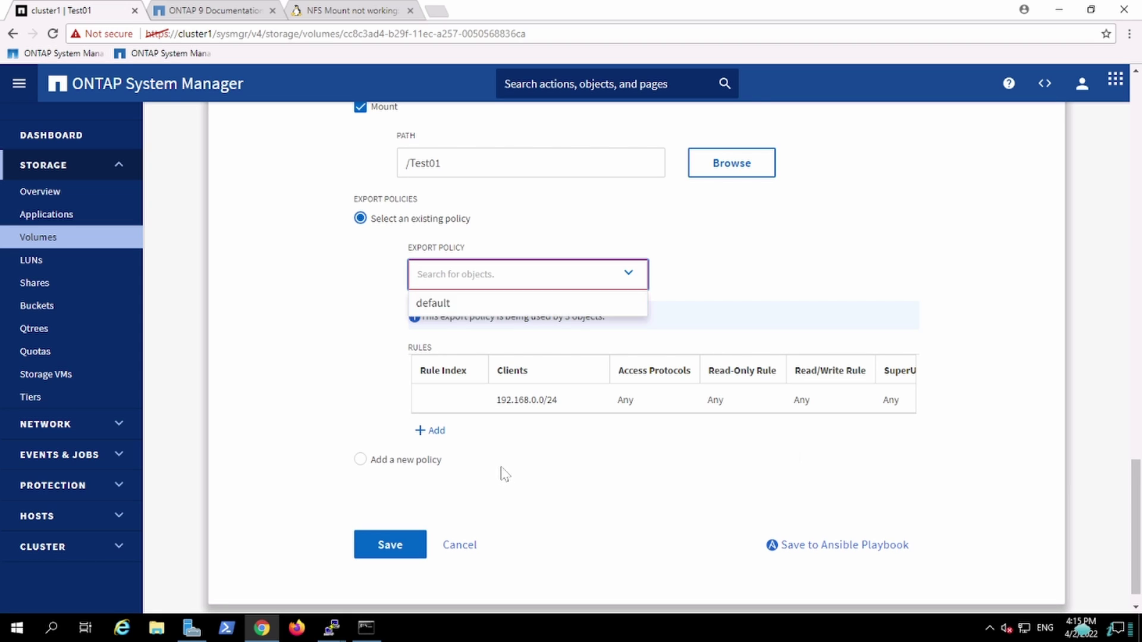
left_click(436, 462)
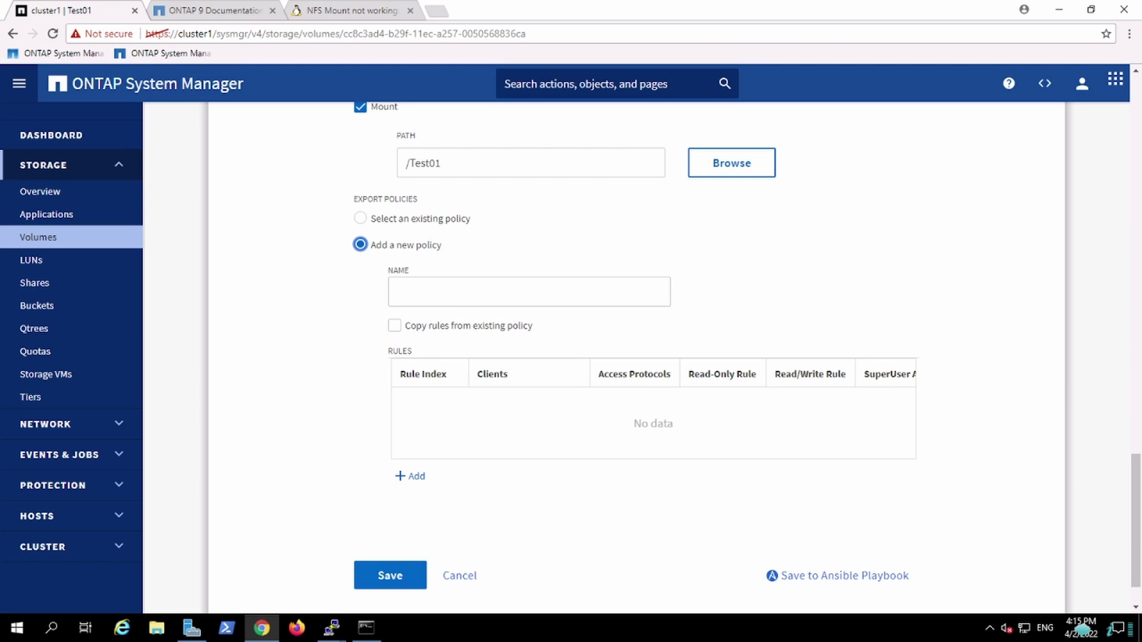
left_click(529, 292)
type("NFS")
Step: Add a 192.168.0.0/24 rule with read-only, read/write and superuser access, then save Test01
left_click(412, 477)
left_click(432, 169)
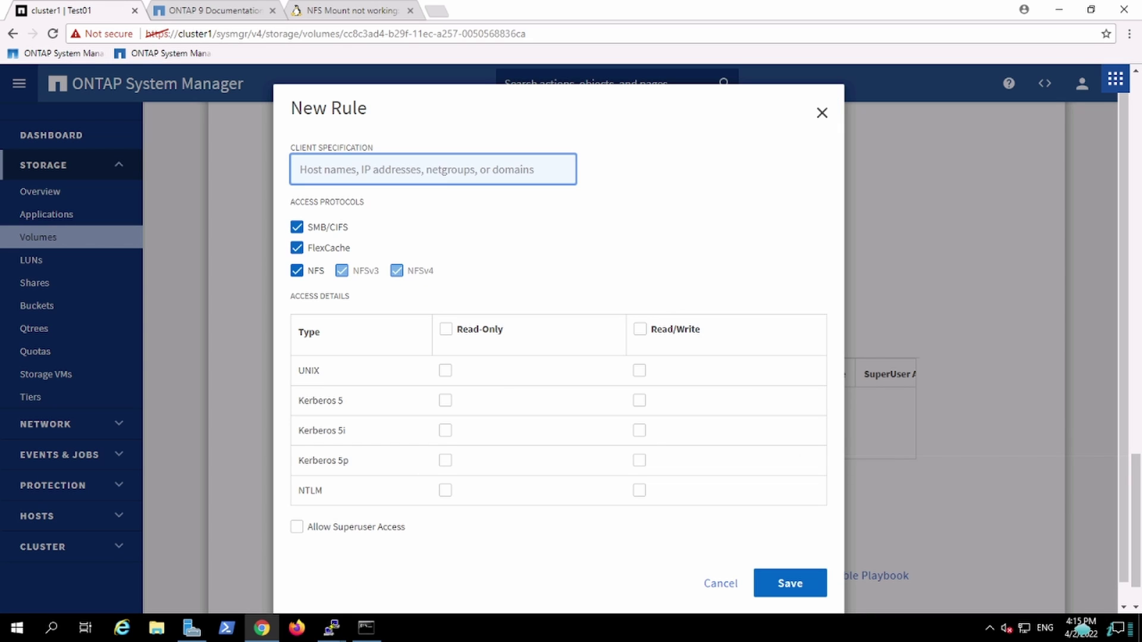
type("192")
left_click(412, 194)
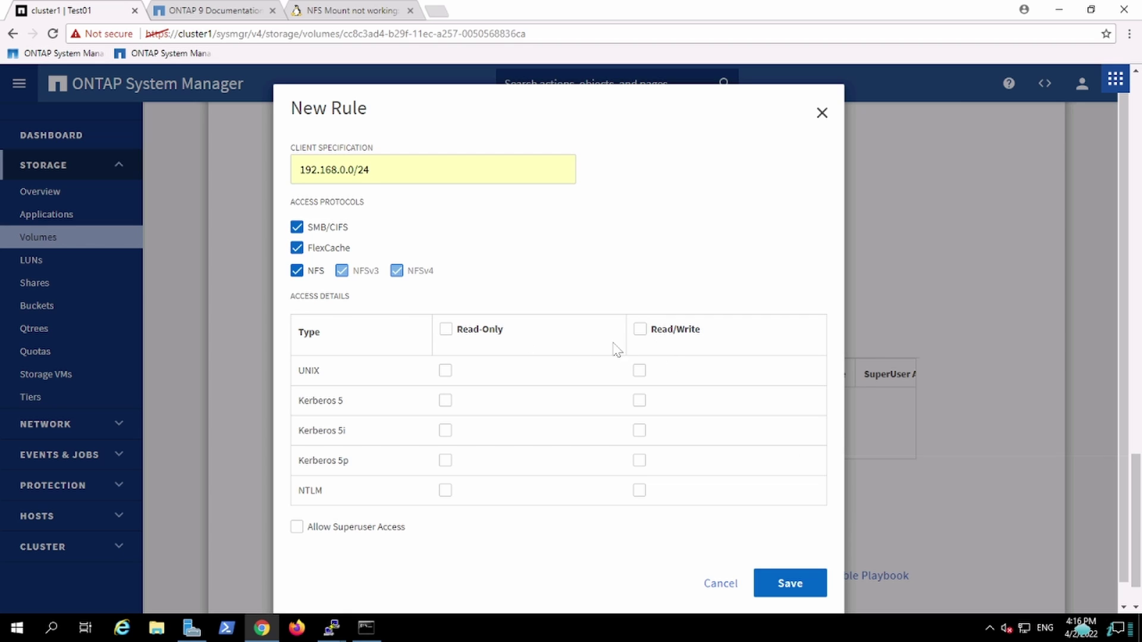
left_click(485, 332)
left_click(658, 336)
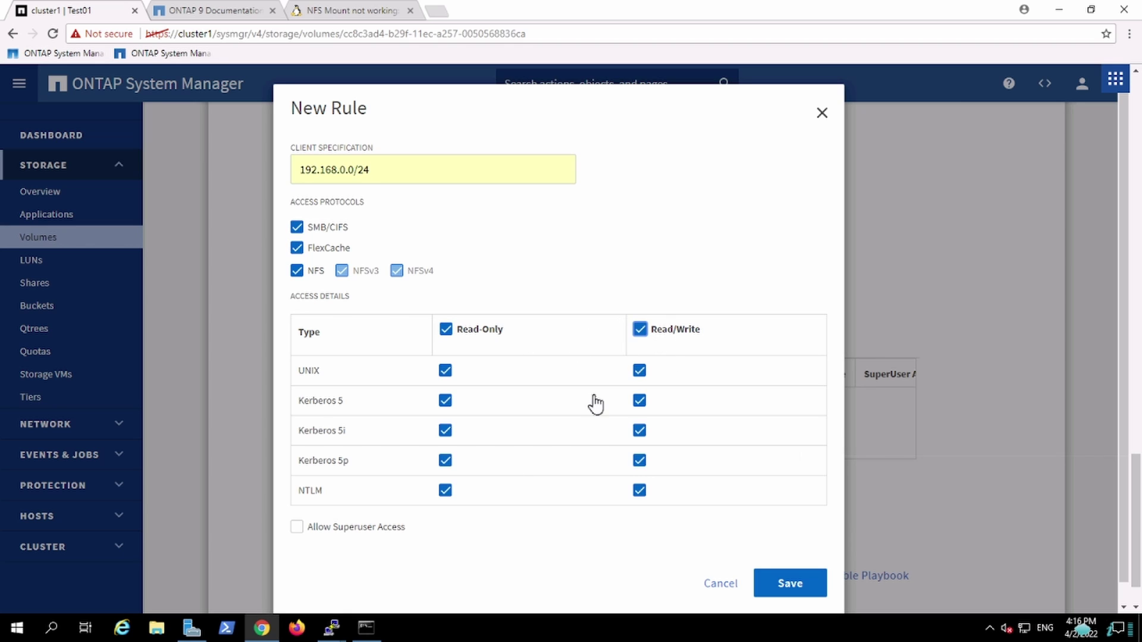
left_click(337, 530)
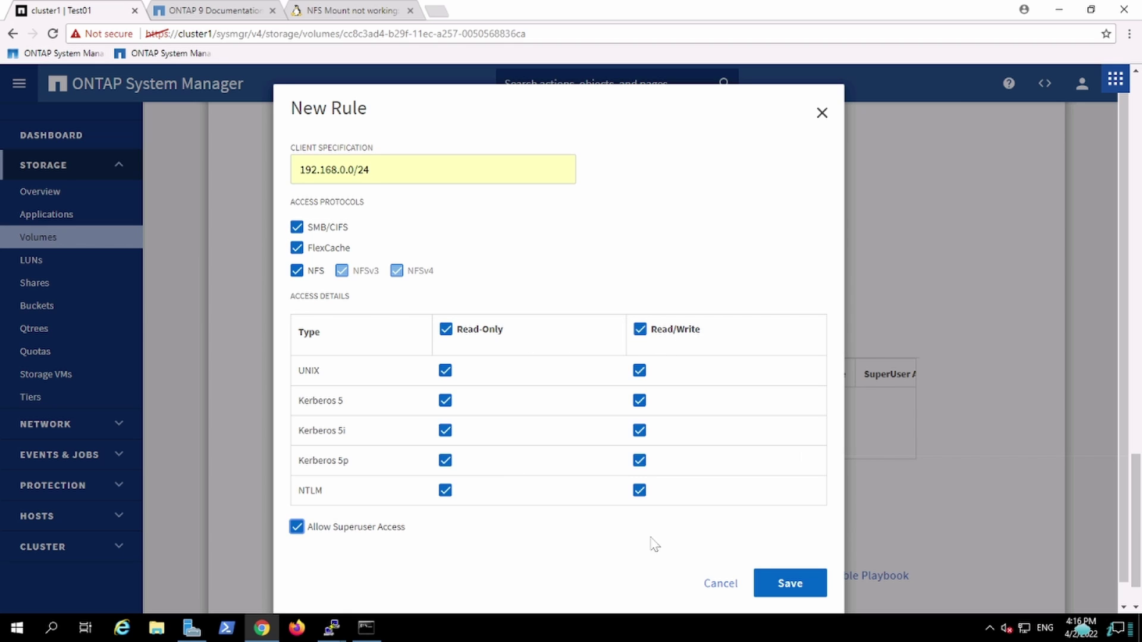
left_click(790, 584)
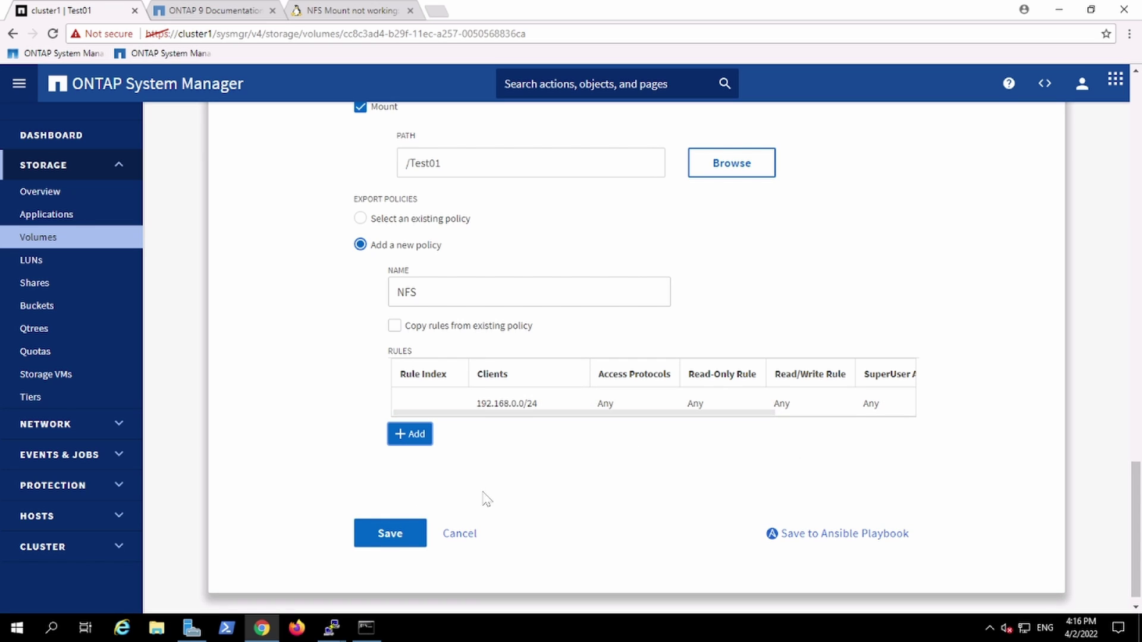
left_click(398, 542)
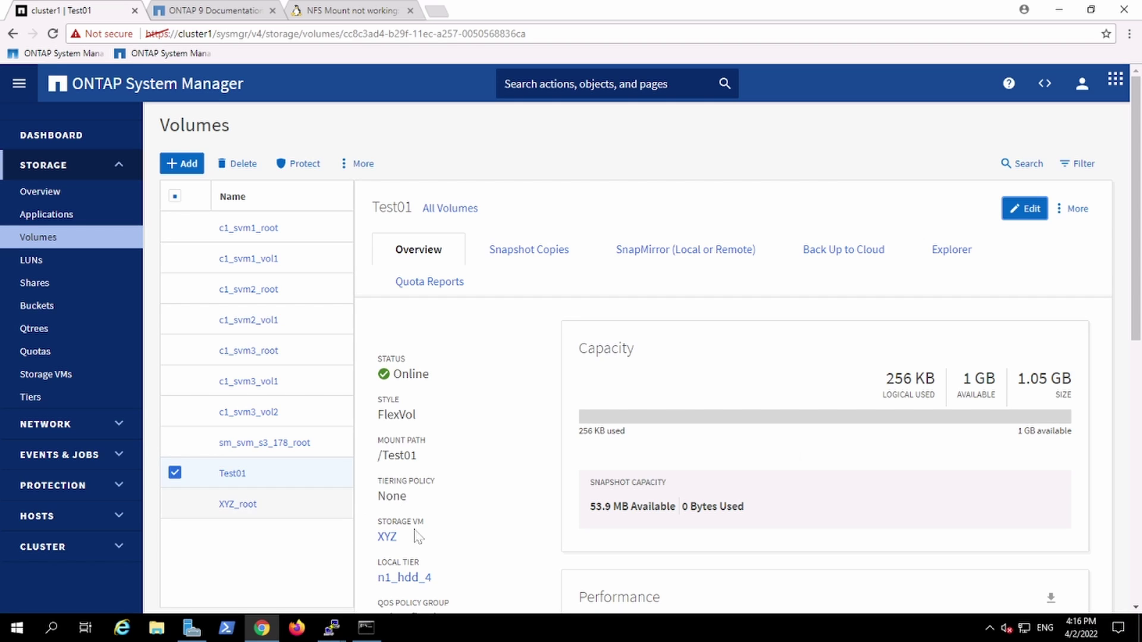
Step: Rerun the mount of 192.168.0.70:/test01 on /test01 in the CentOS terminal; it still fails with Operation not permitted
mouse_move(400, 539)
left_mouse_down()
mouse_move(370, 540)
mouse_move(386, 540)
left_mouse_up()
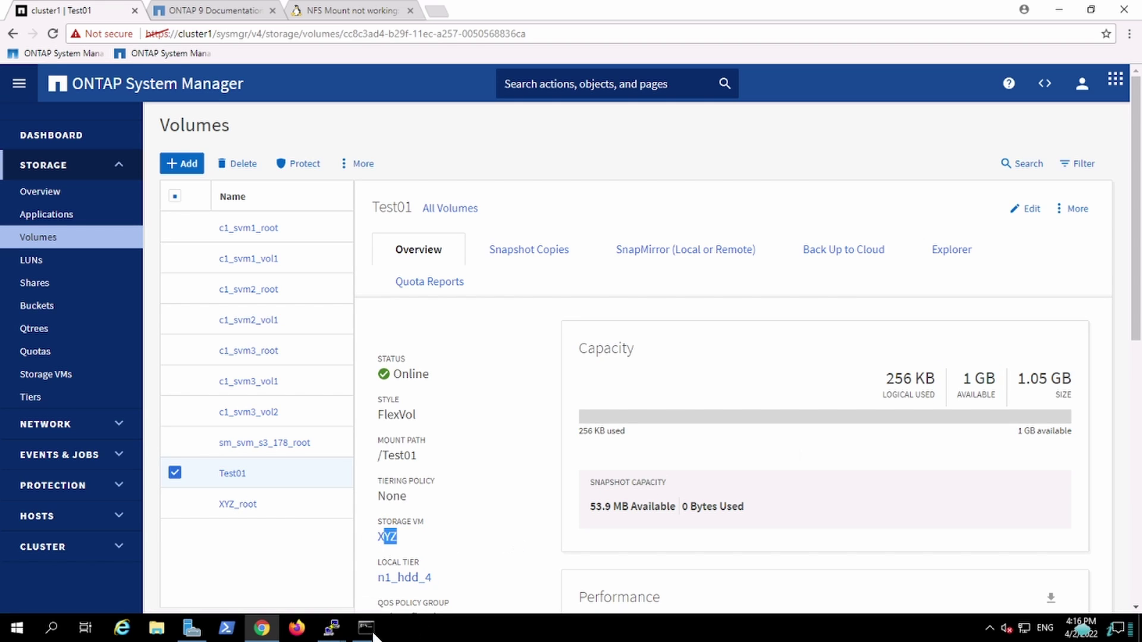
left_click(331, 628)
left_click(391, 579)
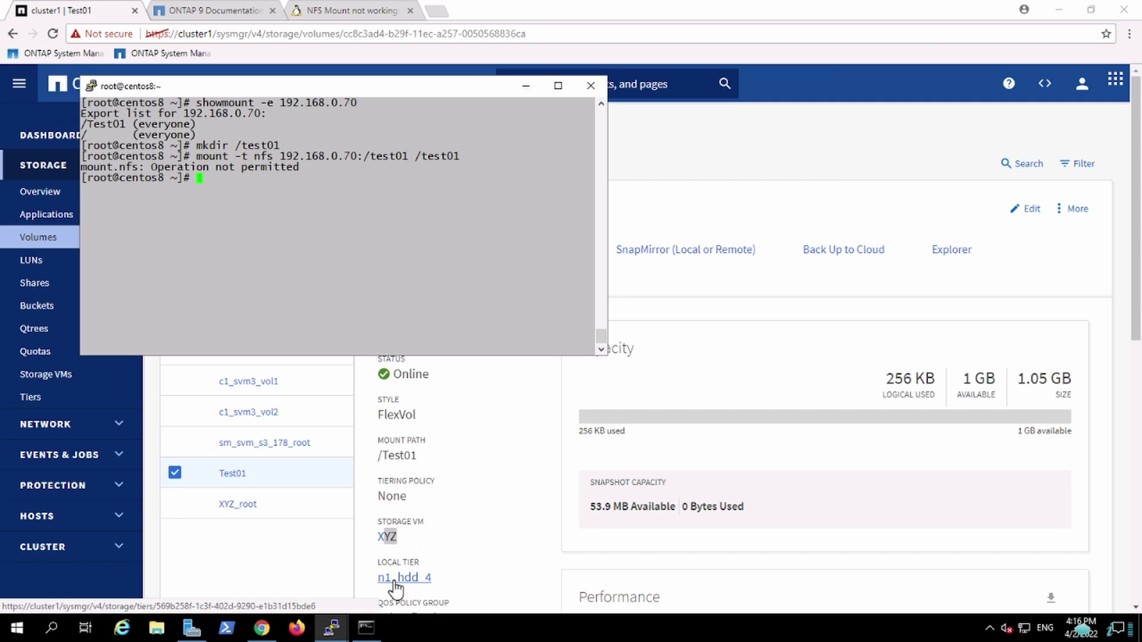
key("Up")
key("Return")
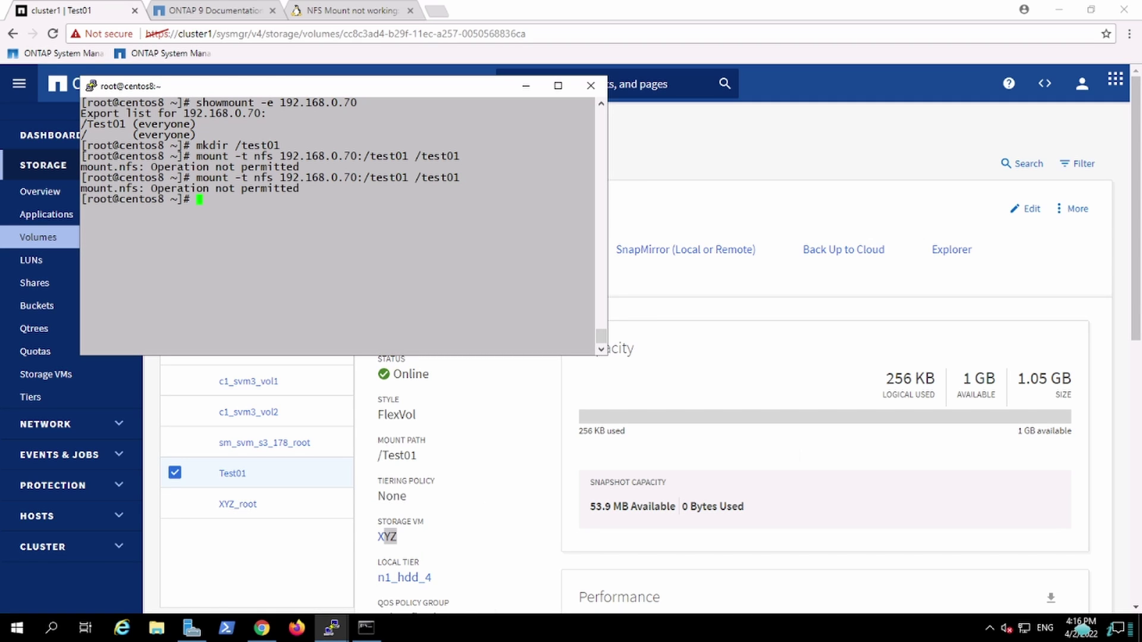
Step: Back in System Manager, select the XYZ_root volume of storage VM XYZ
left_click(307, 561)
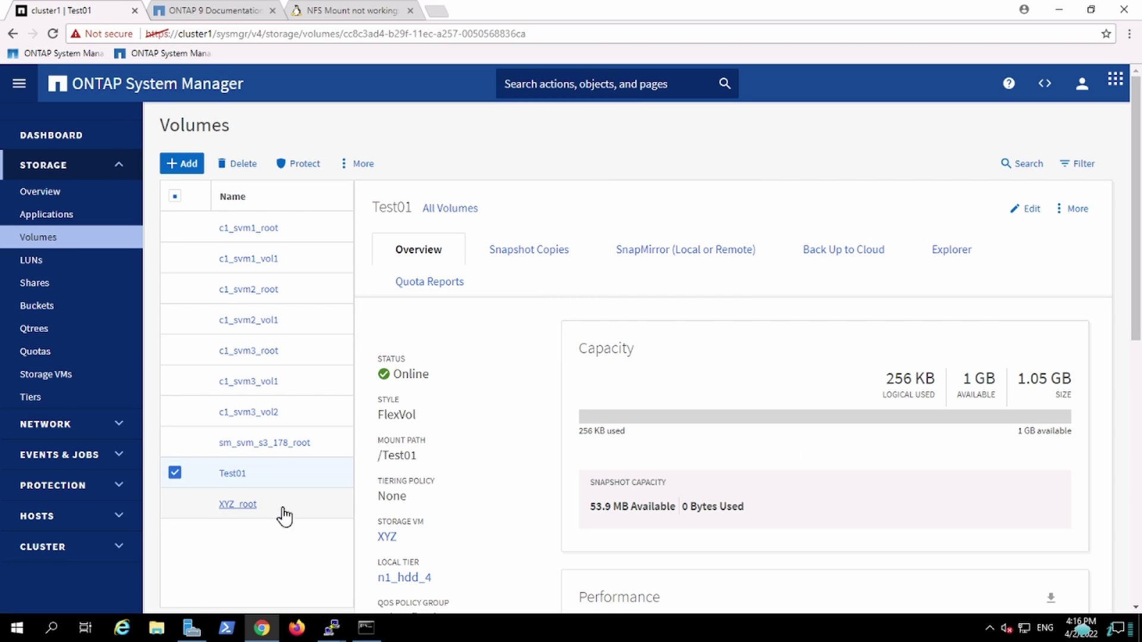
left_click_drag(405, 535, 391, 539)
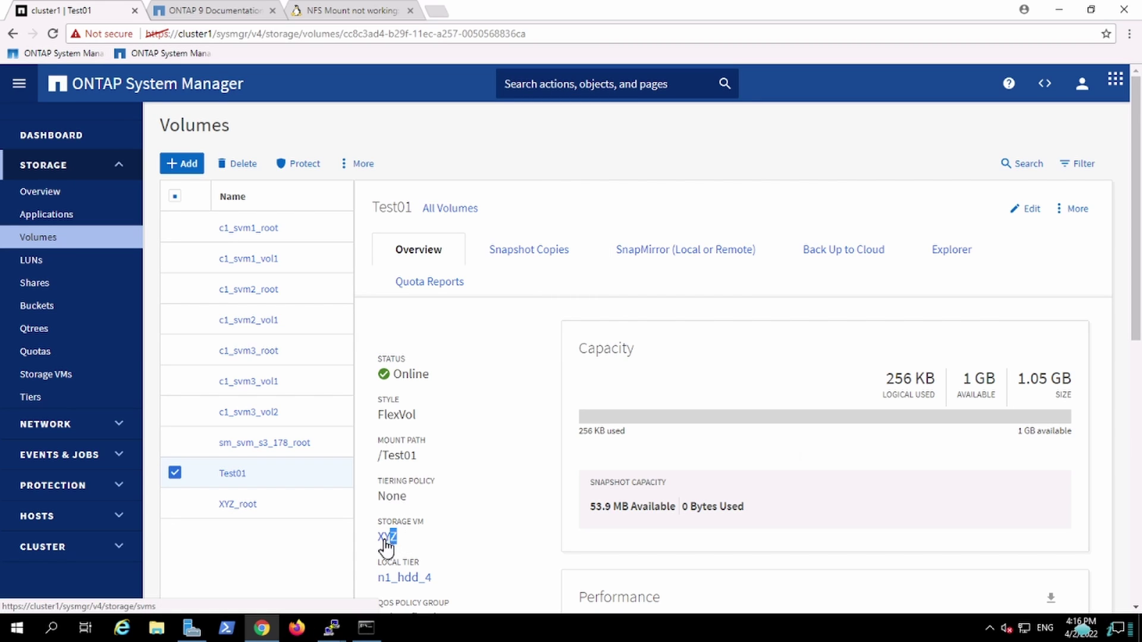
left_click_drag(387, 544, 378, 543)
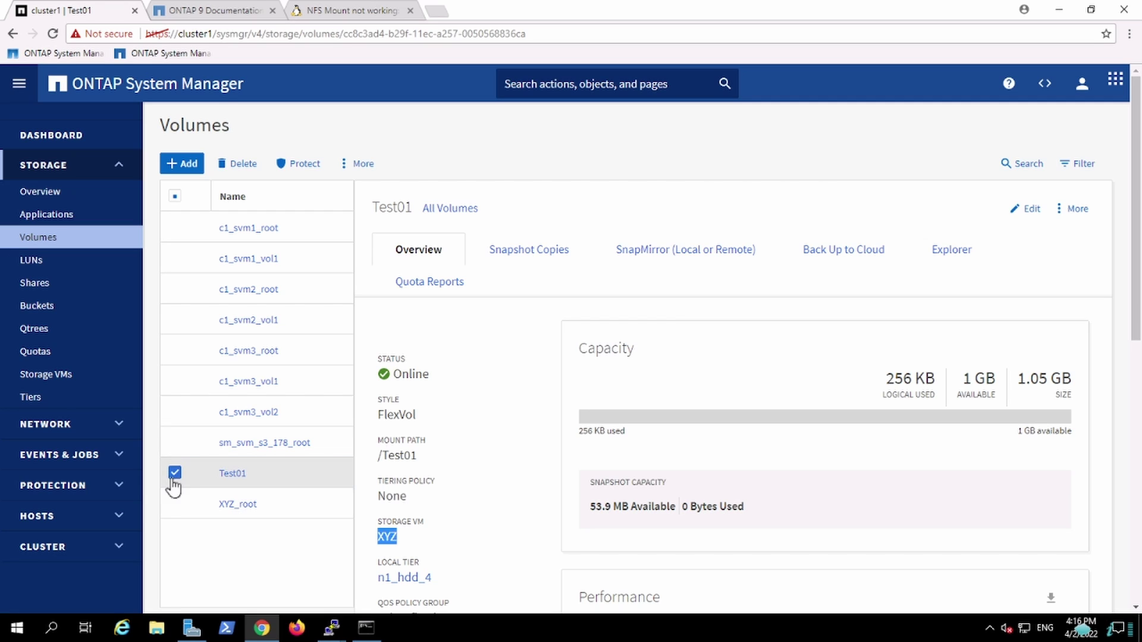
left_click(174, 505)
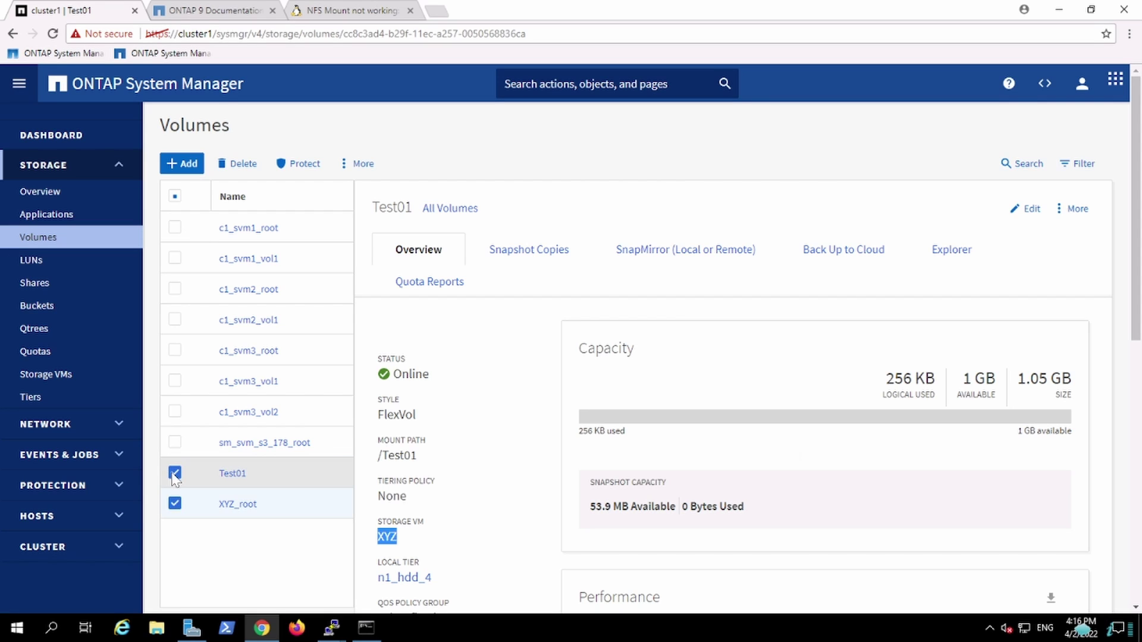
Step: Edit the XYZ_root volume's Export Settings to use the NFS export policy and save
left_click(244, 505)
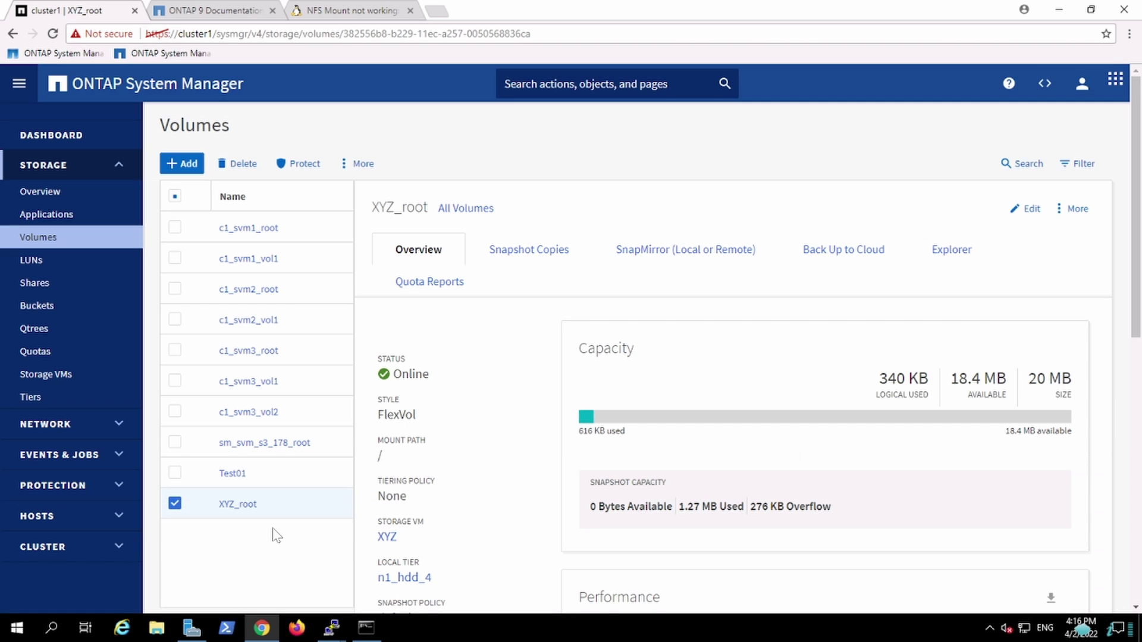
left_click(1026, 209)
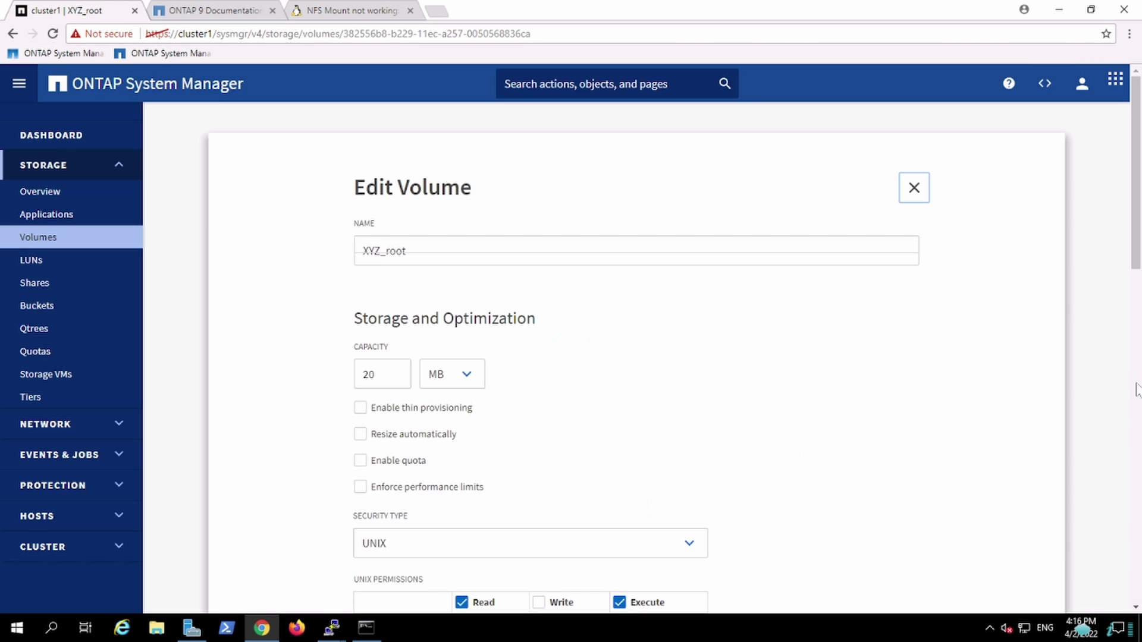
scroll(1136, 390, "down", 8)
scroll(1136, 389, "down", 6)
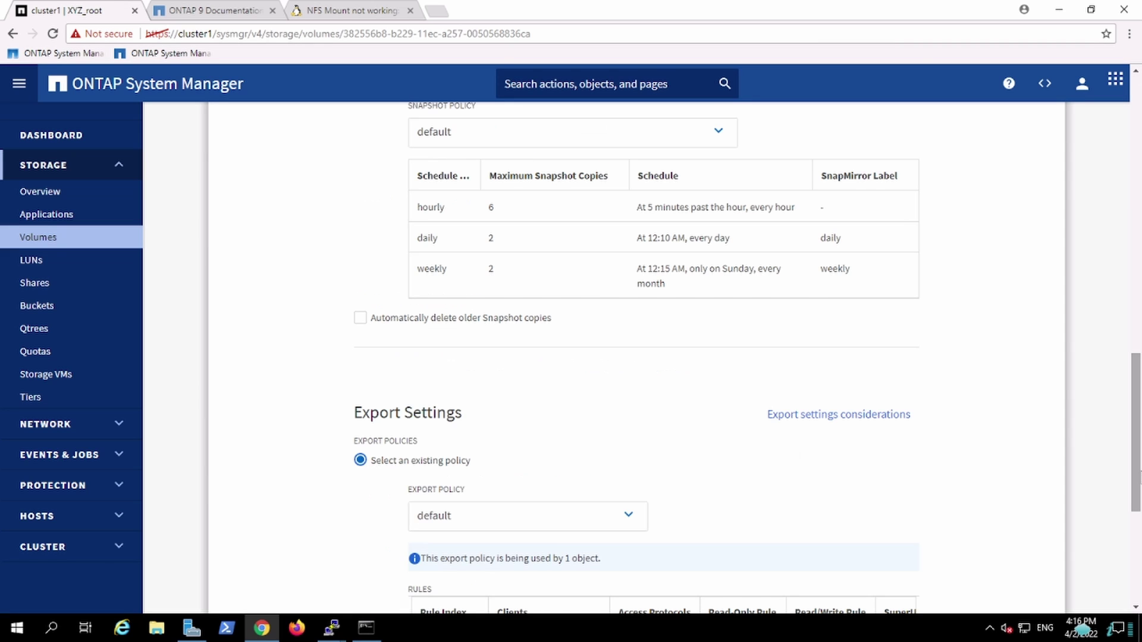
scroll(1136, 390, "down", 3)
scroll(1139, 559, "down", 1)
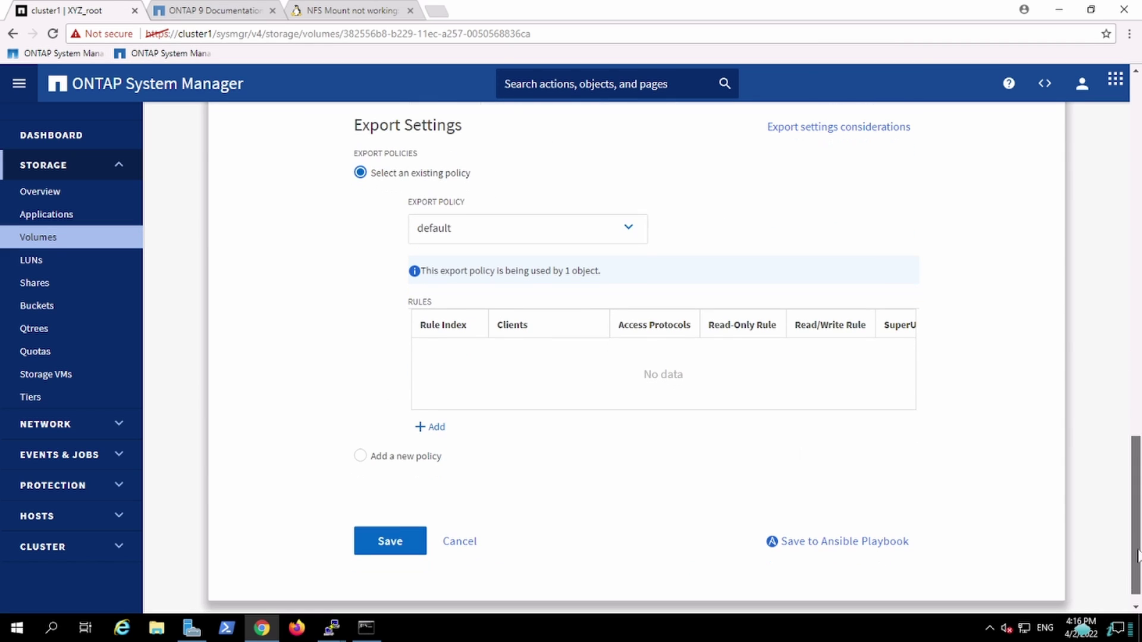
left_click(592, 244)
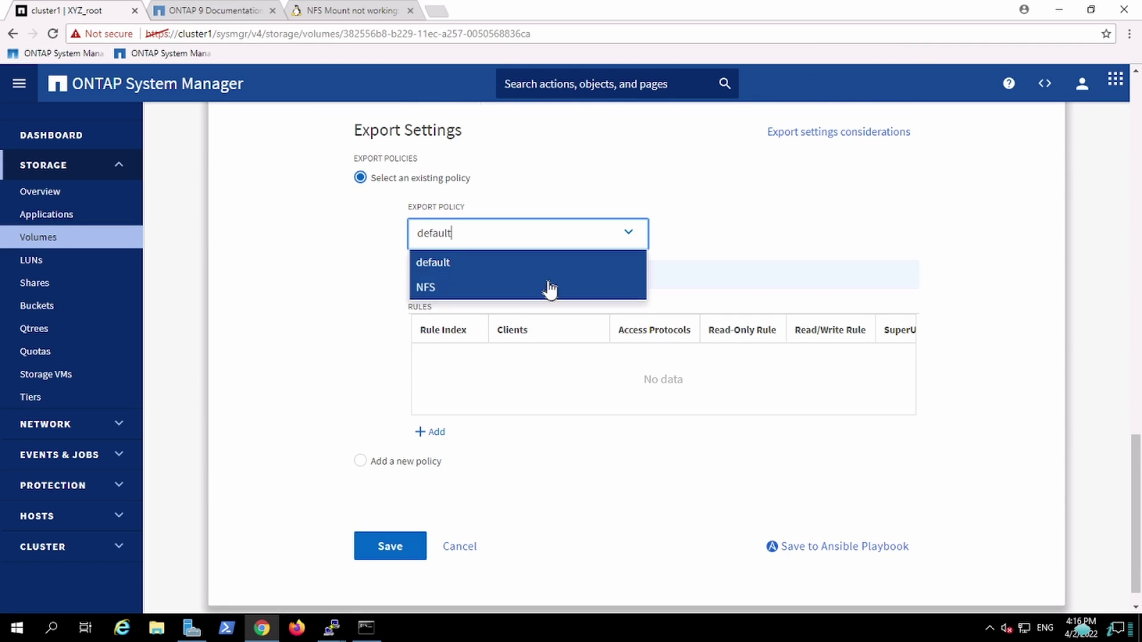
left_click(547, 287)
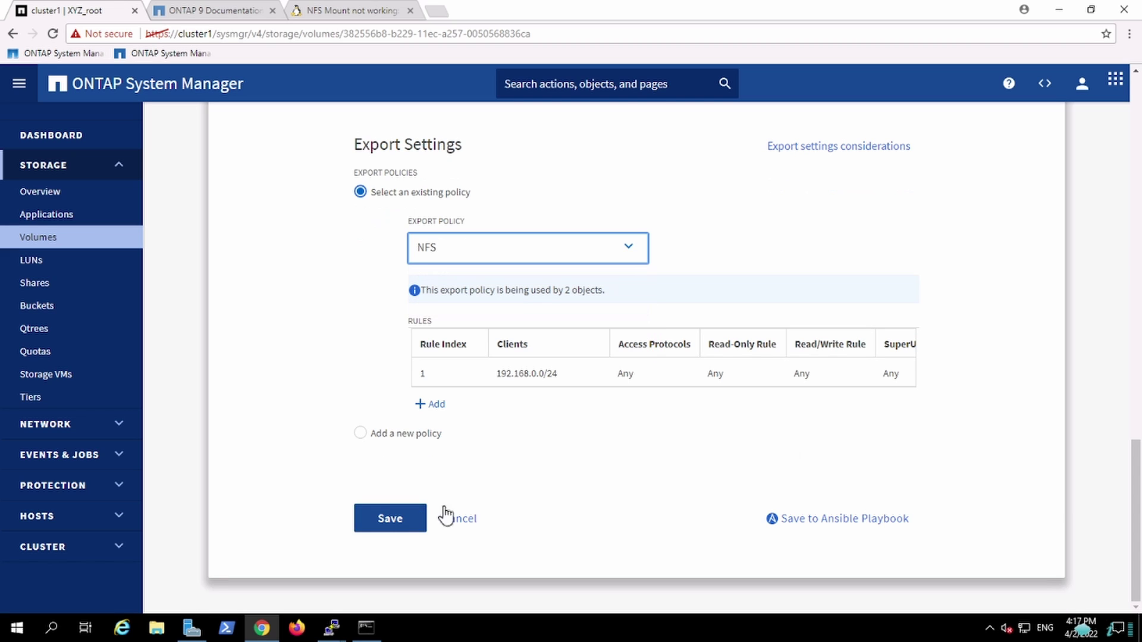
left_click(408, 519)
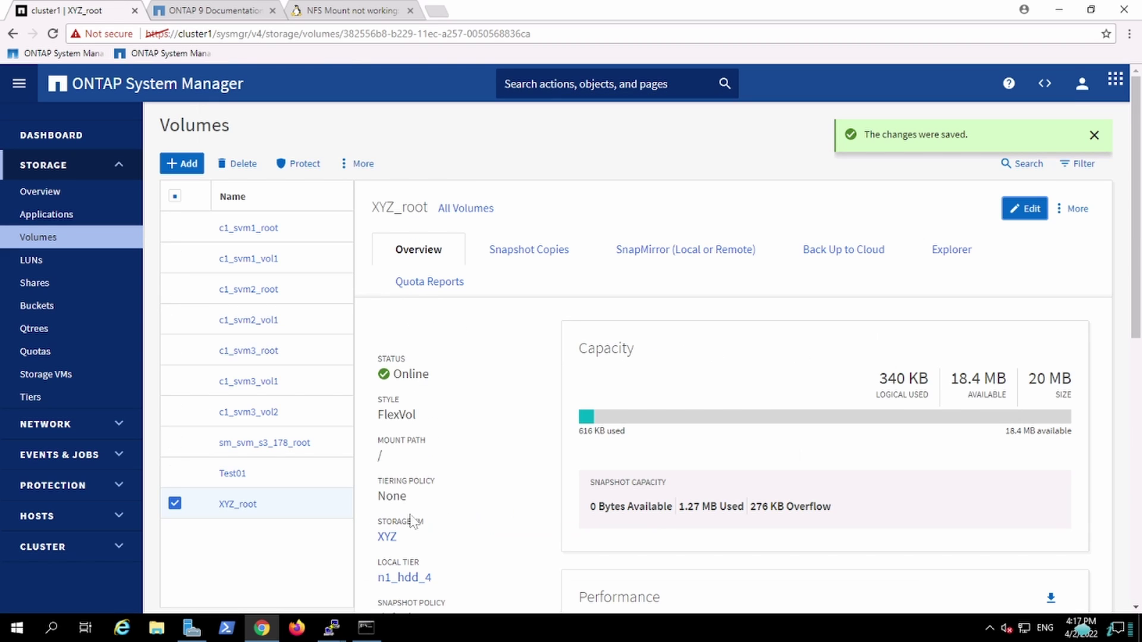
Step: Open the Test01 volume details and retry the /test01 mount in the CentOS terminal
left_click(244, 476)
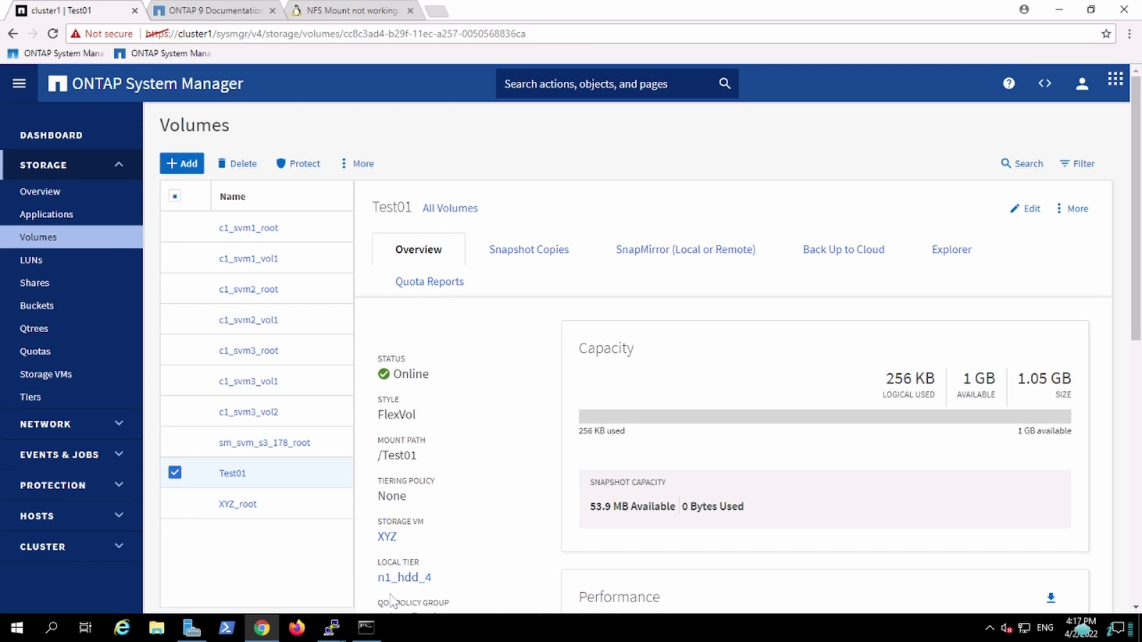
mouse_move(347, 632)
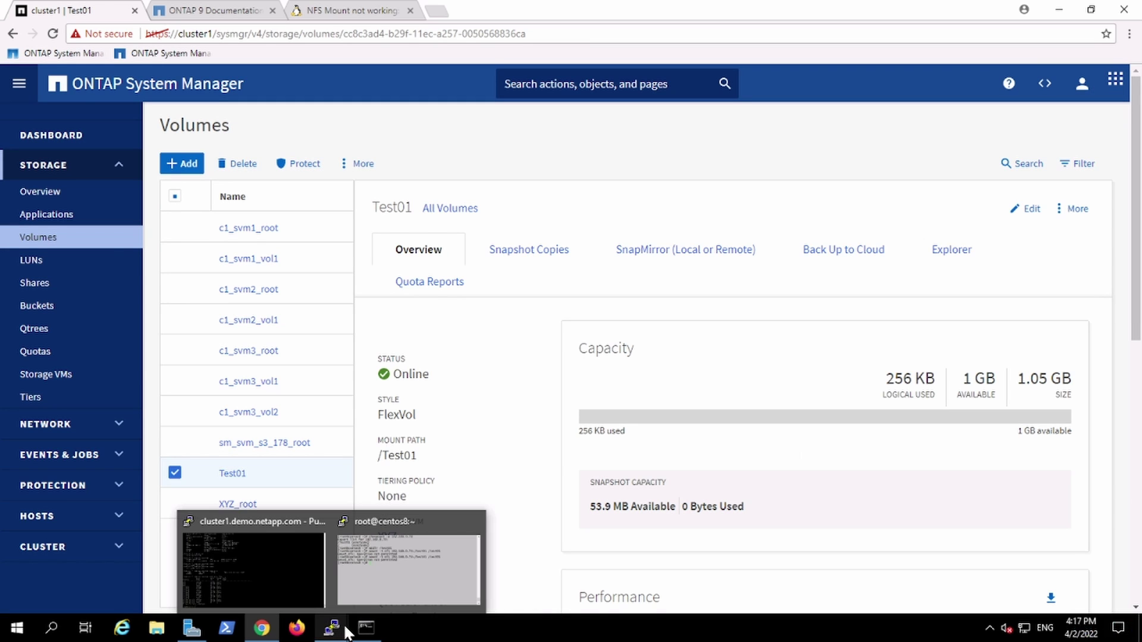
left_click(392, 575)
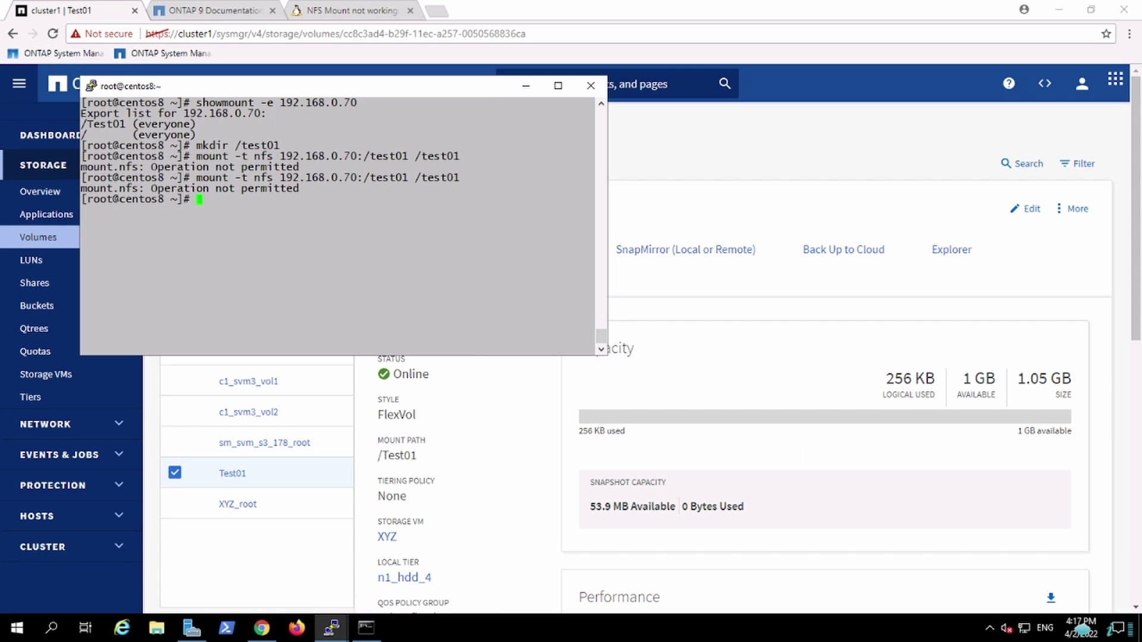
key("Up")
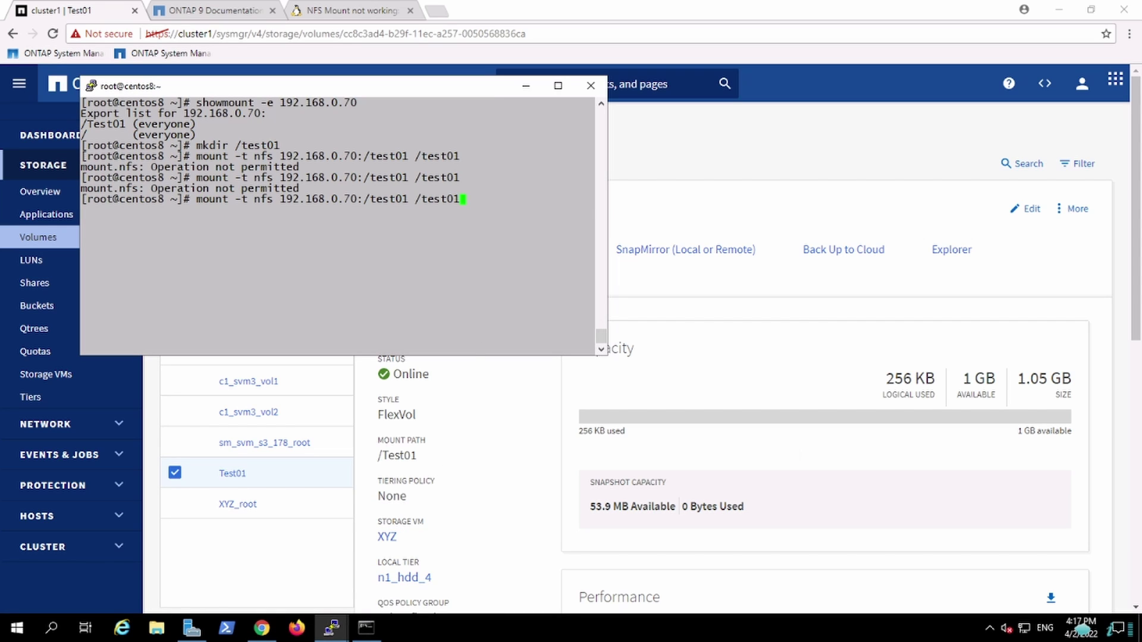
key("Return")
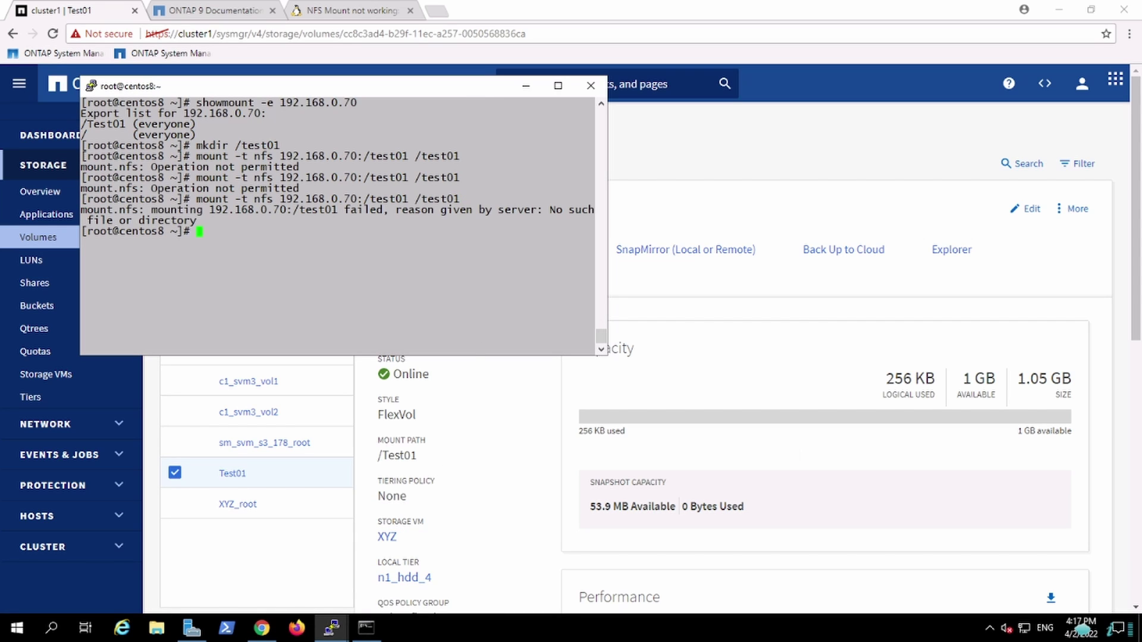
left_click(301, 571)
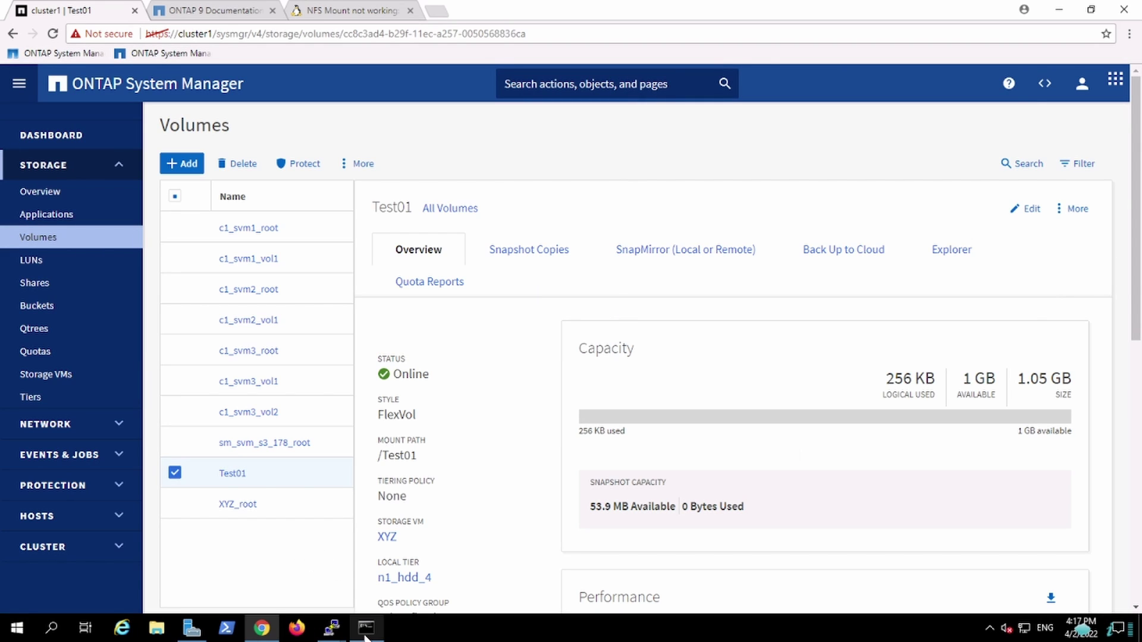
Step: Run showmount -e to list the exports from 192.168.0.70, revealing the path is /Test01
mouse_move(349, 635)
left_click(399, 580)
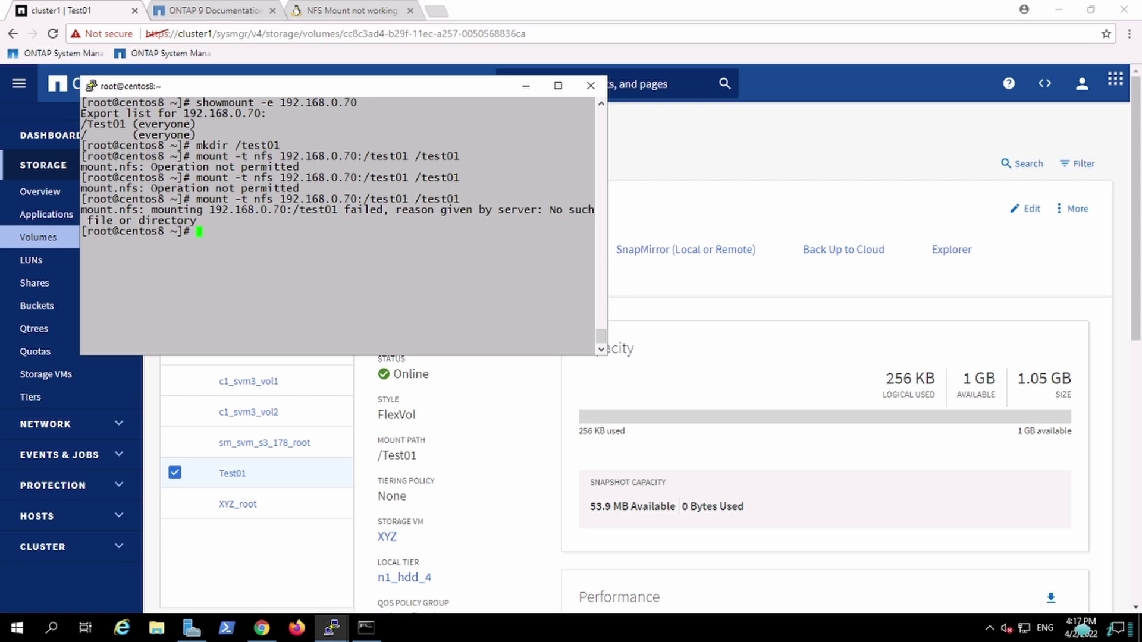
key("Up")
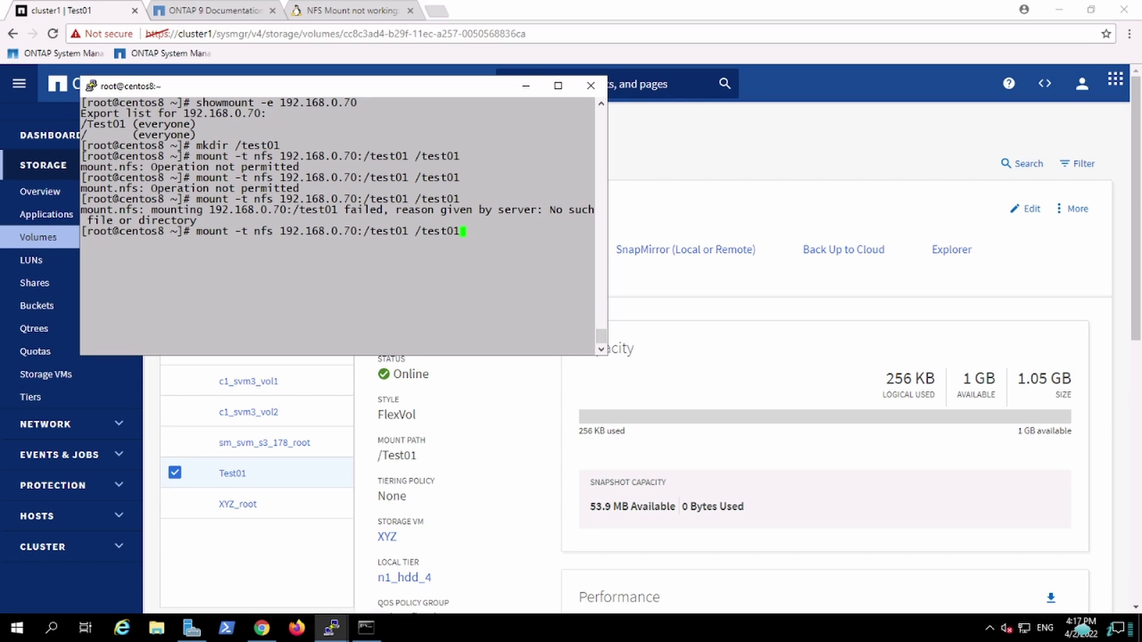
key("Up")
key("Up")
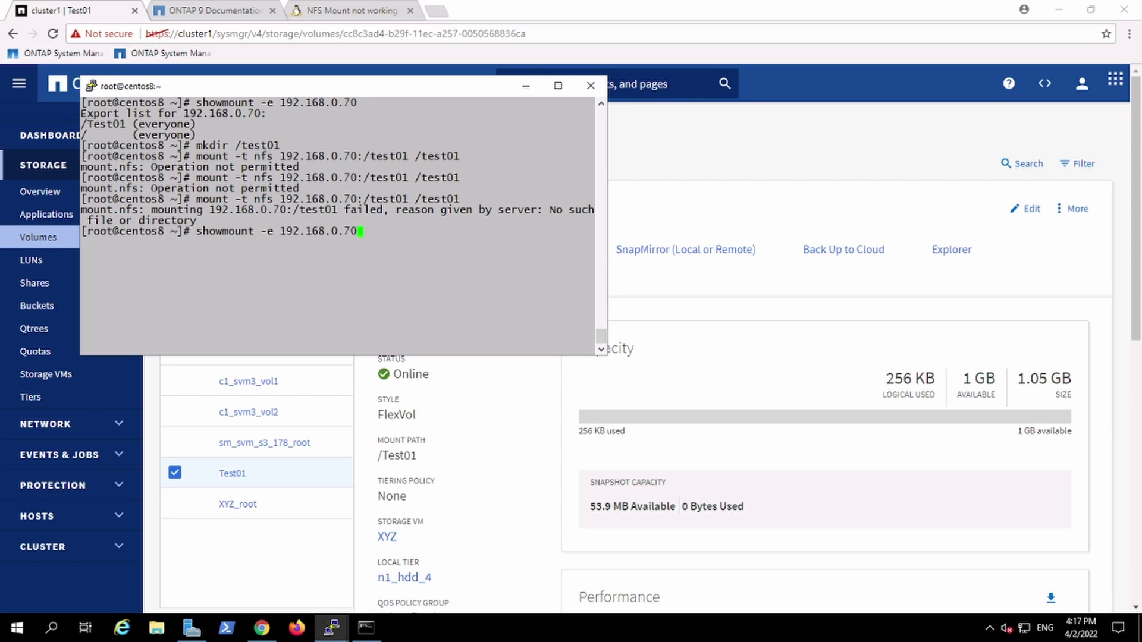
key("Return")
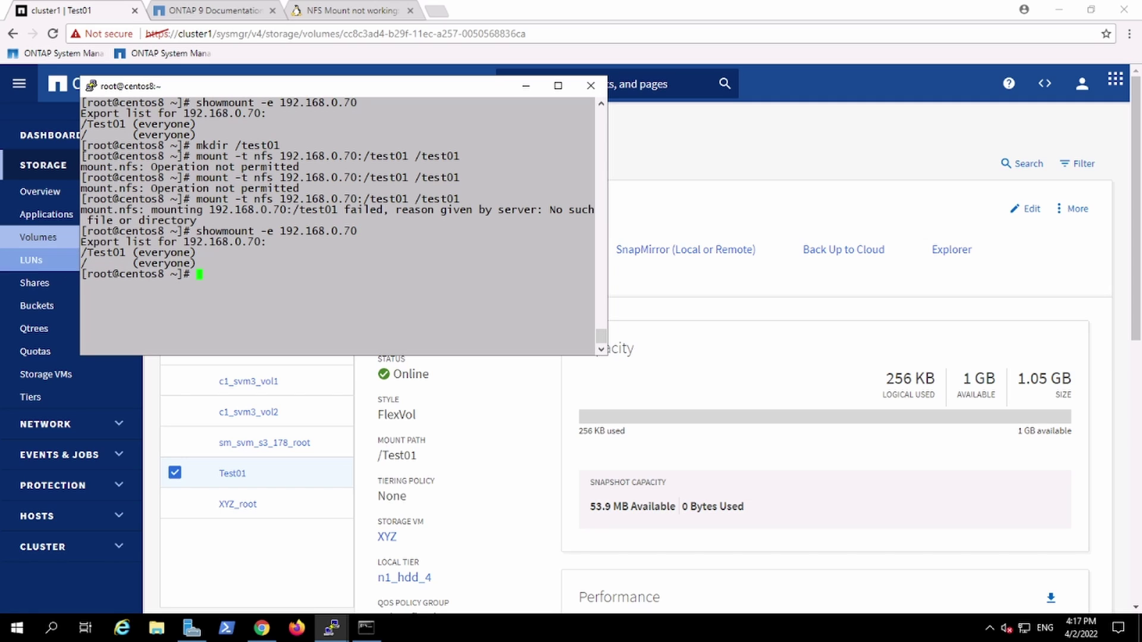
double_click(103, 252)
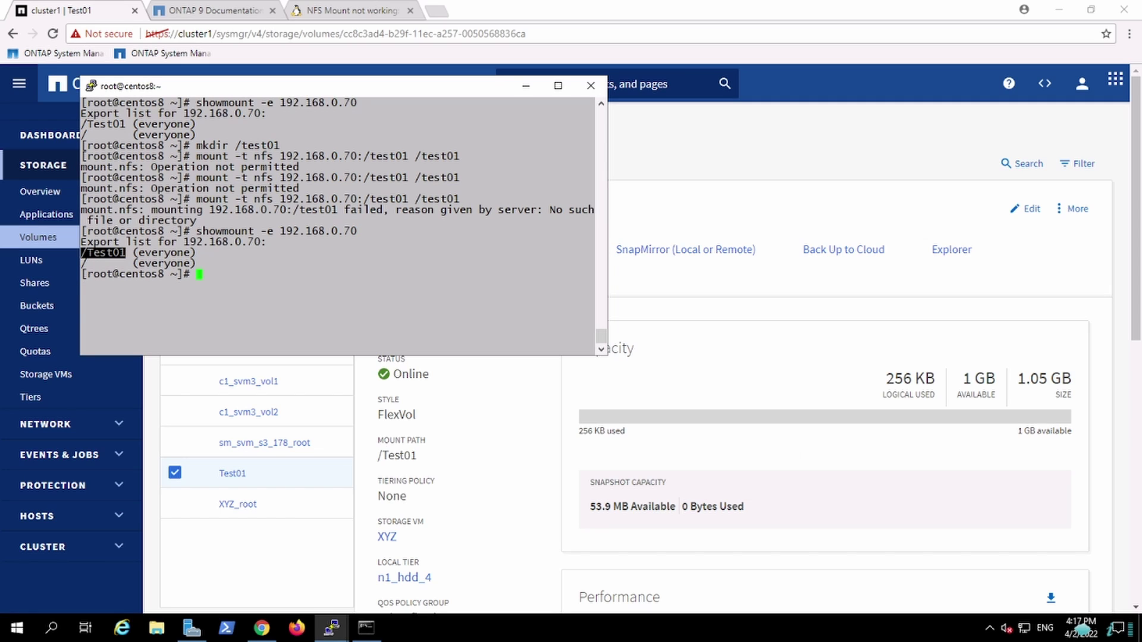
double_click(315, 209)
Step: Mount 192.168.0.70:/Test01 on /test01 using the corrected capital-T path
key("Up")
key("Up")
key("Left")
key("Left")
key("Left")
key("Left")
key("Left")
key("Left")
key("Left")
key("Left")
key("Left")
key("Left")
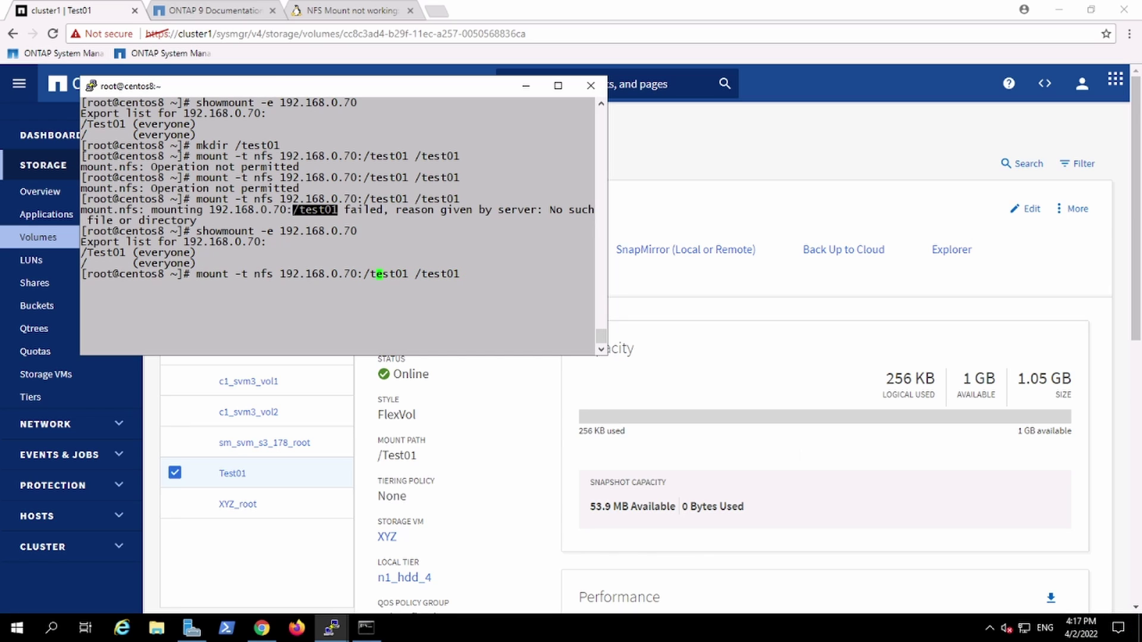
key("BackSpace")
type("T")
key("Return")
Step: Change into /test01 and run df -h to confirm the 1.1G share is mounted
type("cd /te")
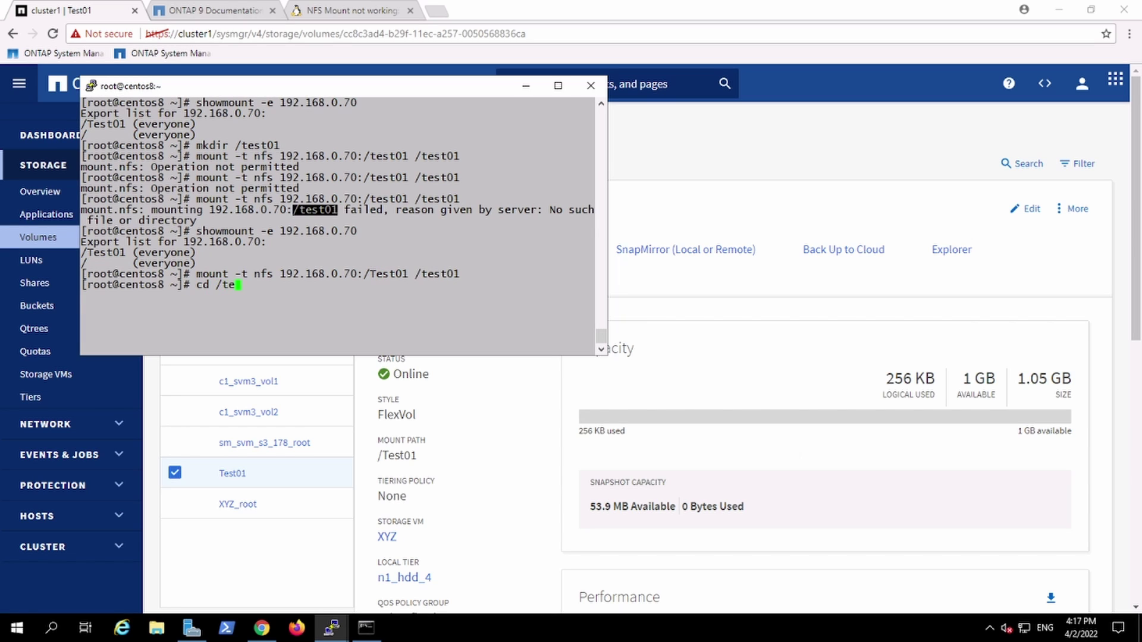
type("st01")
key("Return")
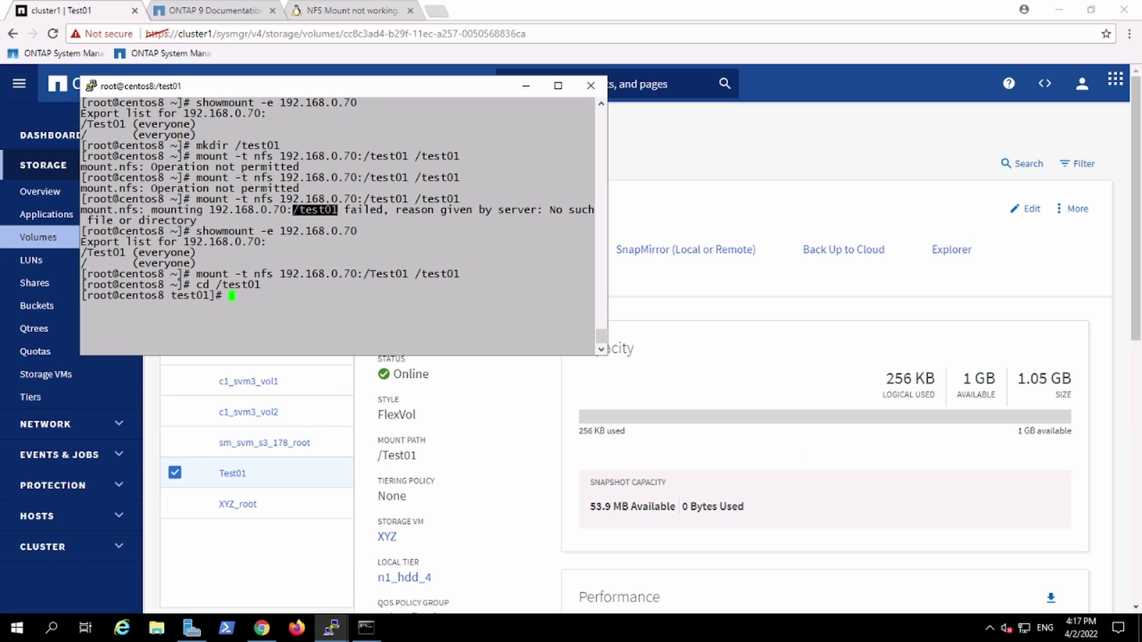
type("df -h#")
key("Return")
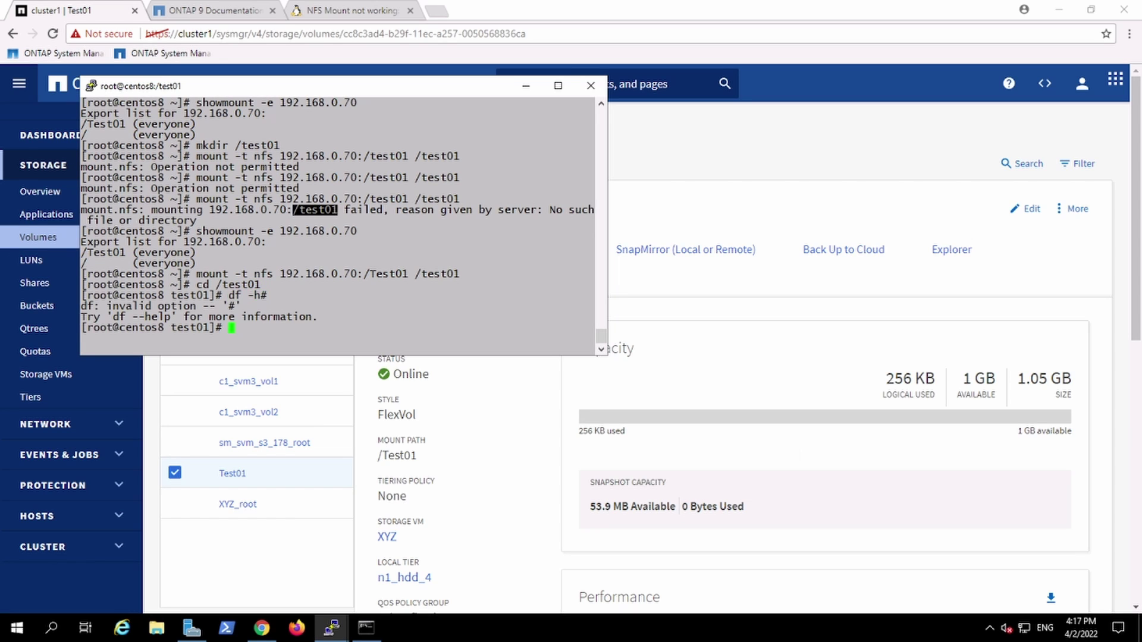
type("df -h")
key("Return")
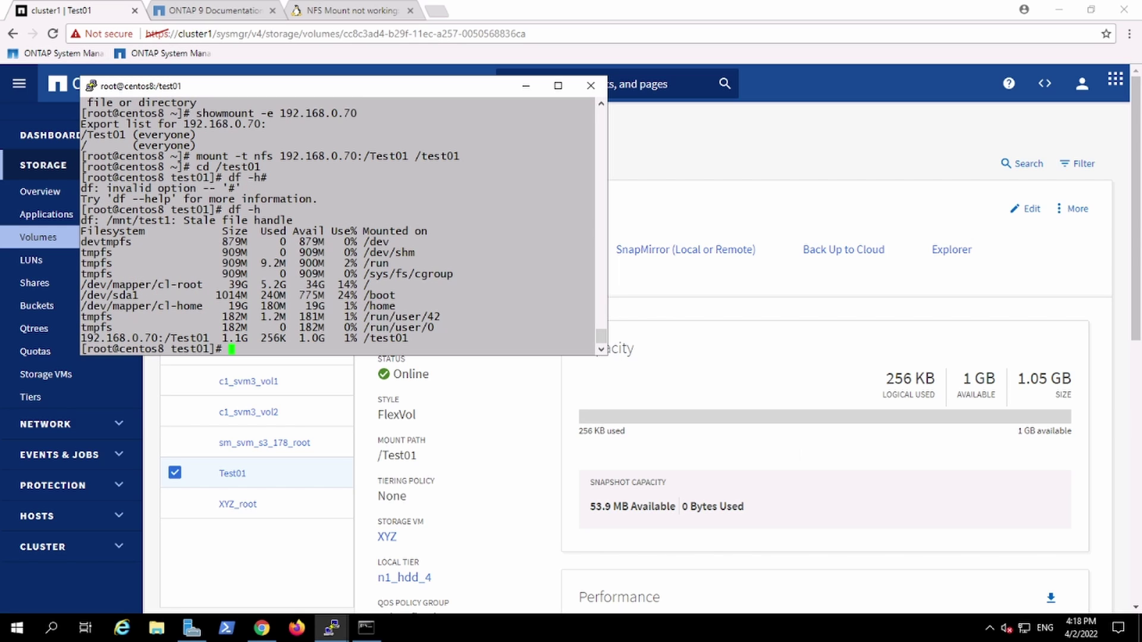
Step: Write a 100MB file with dd if=/dev/zero of=100MB bs=1M count=100
type("dd -")
key("BackSpace")
type("if=/c")
key("BackSpace")
type("dev/zero of=100")
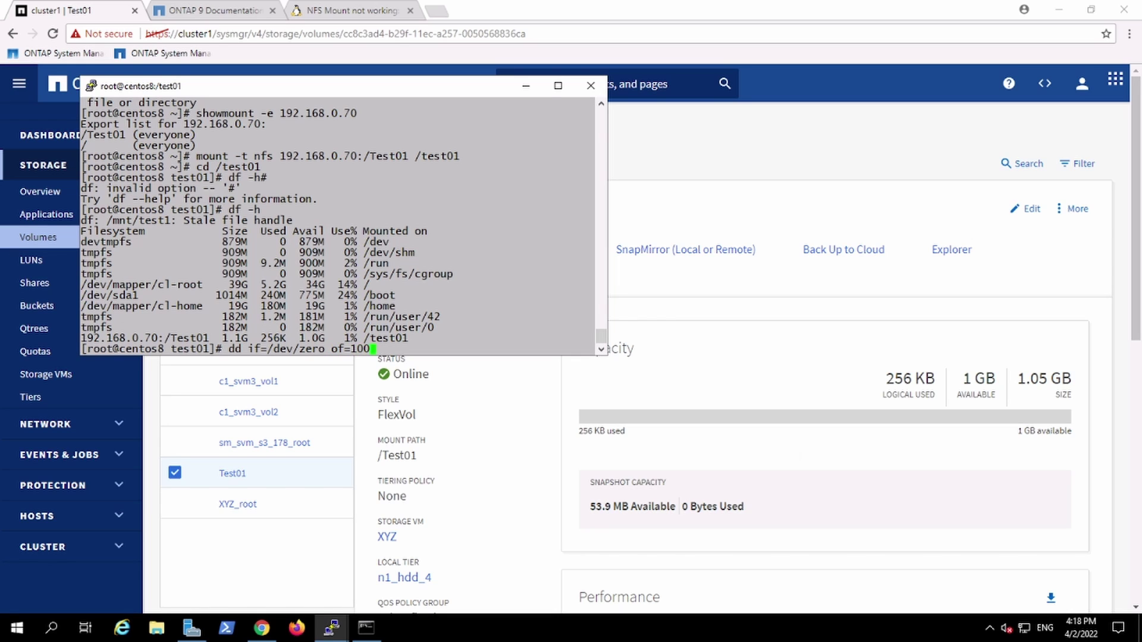
type("MB bs=1M count=100")
key("Return")
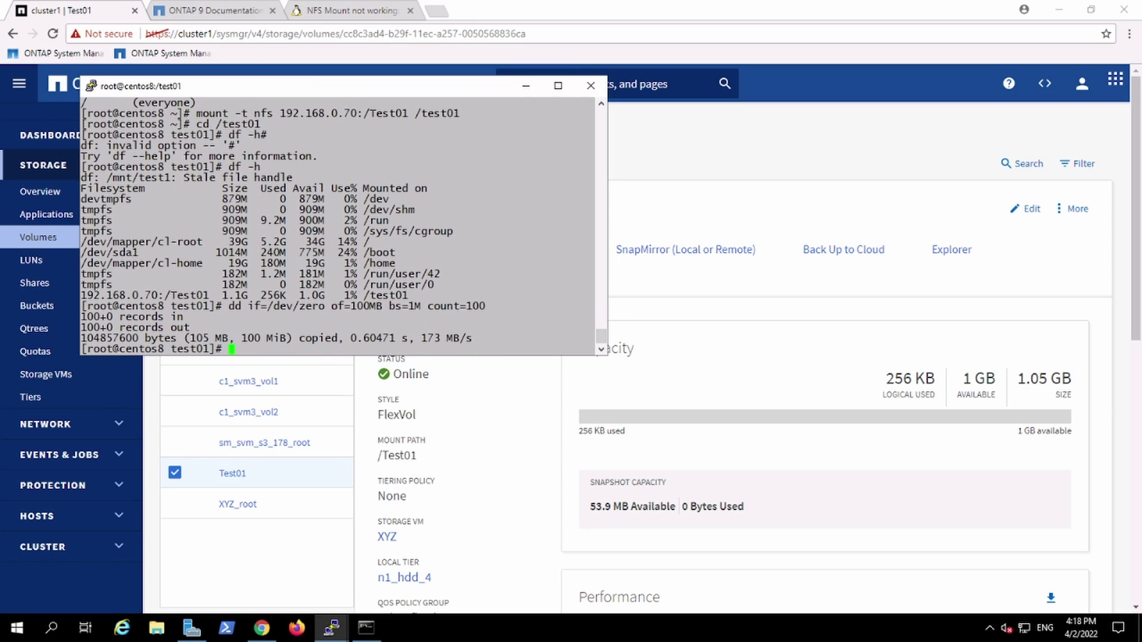
Step: Run ls -l and df -h to confirm the file and 101M used on /test01
type("ls -l")
key("Return")
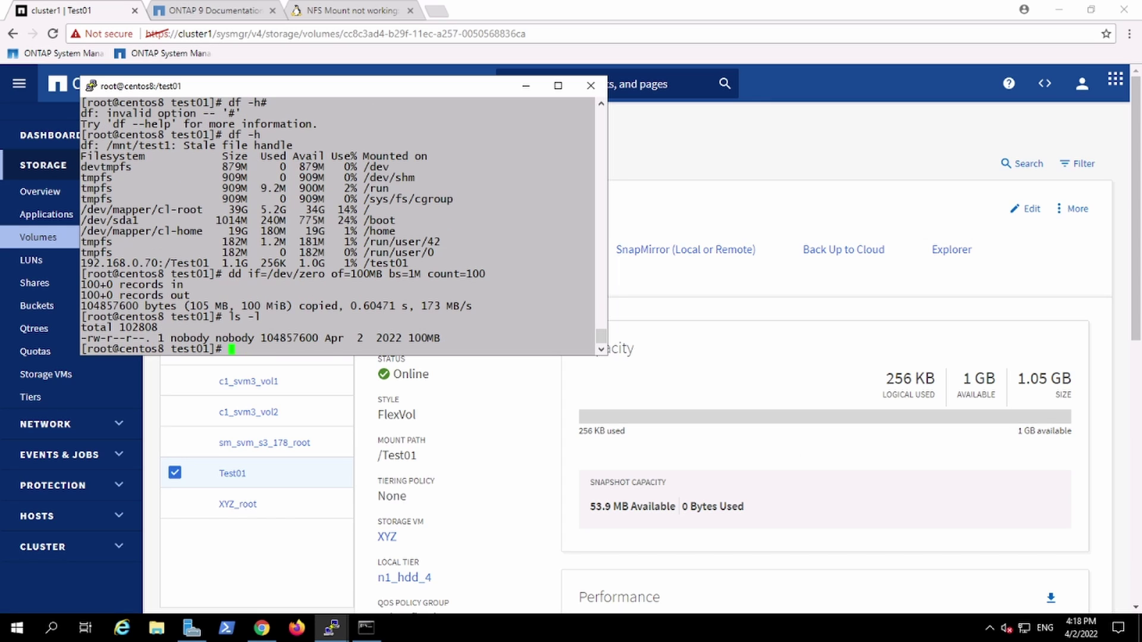
type("df -h")
key("Return")
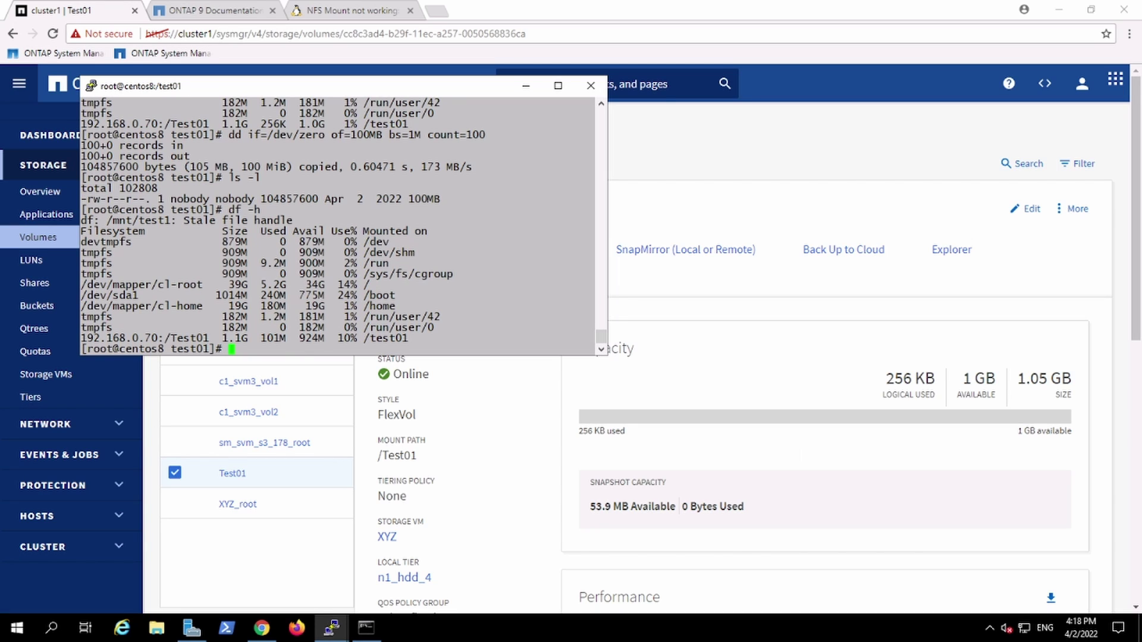
double_click(385, 338)
left_click(385, 337)
double_click(386, 338)
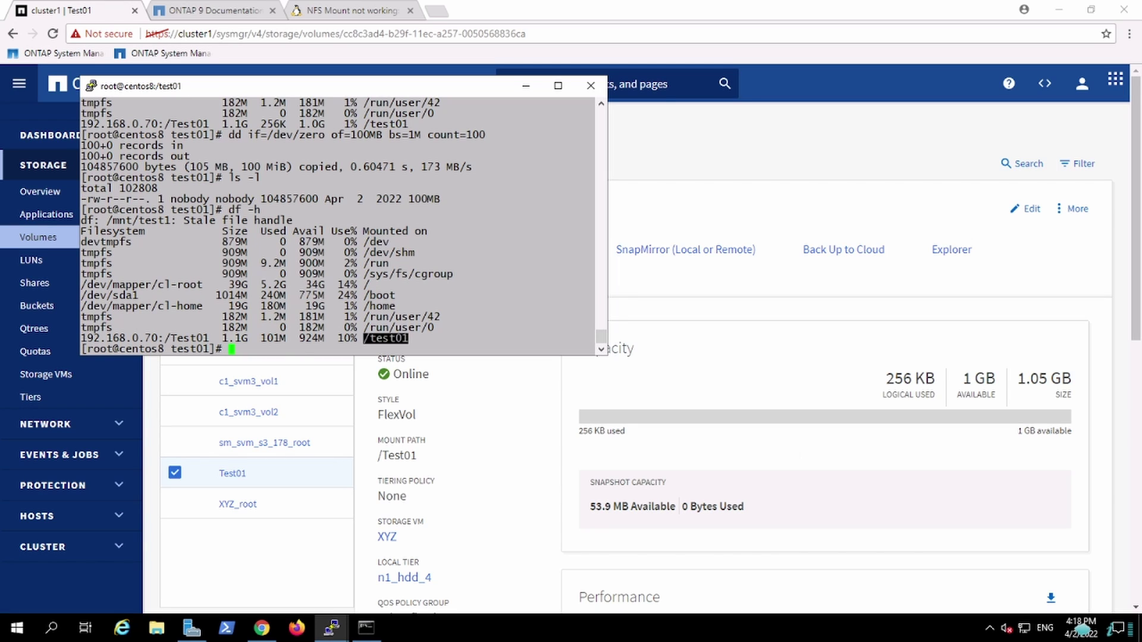
double_click(273, 338)
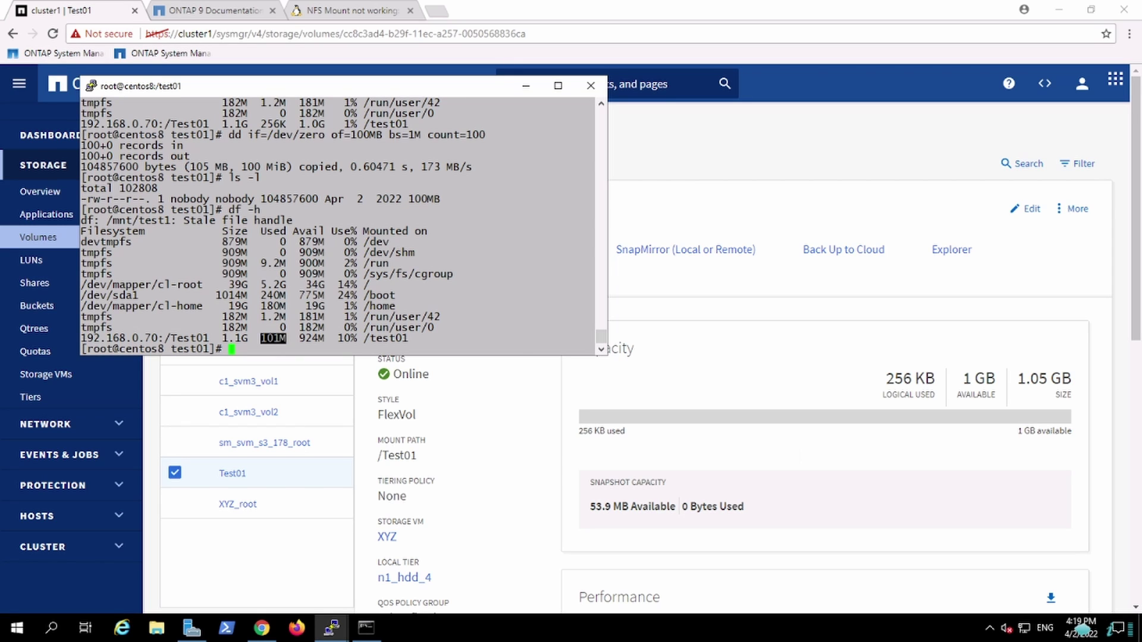
Step: In System Manager, reopen Test01 and view its detailed capacity breakdown
left_click(691, 291)
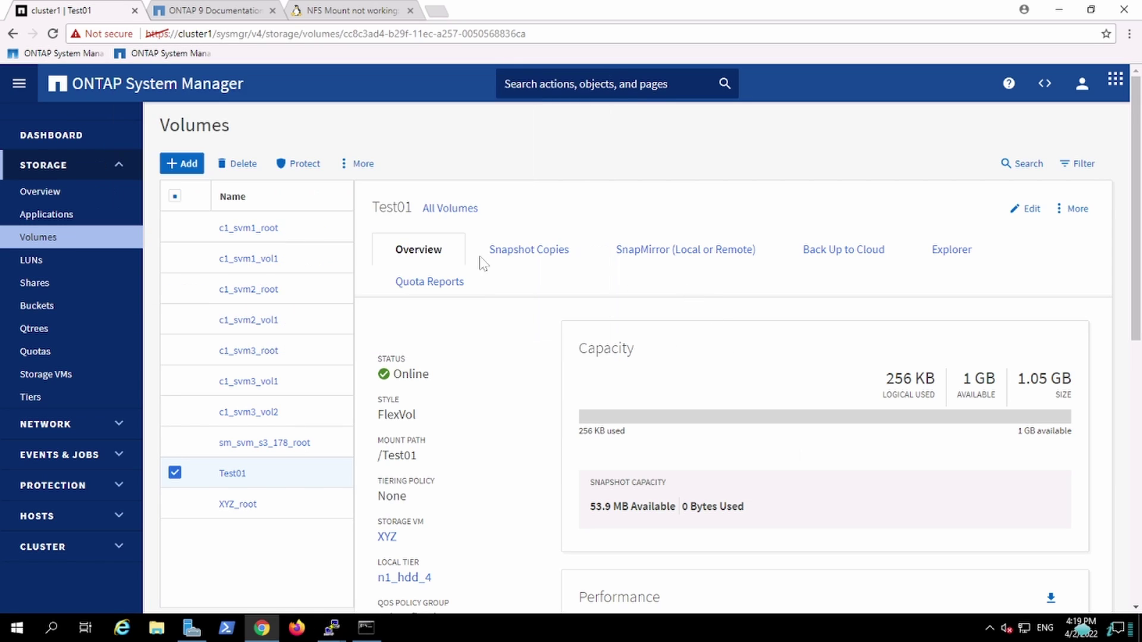
left_click(238, 451)
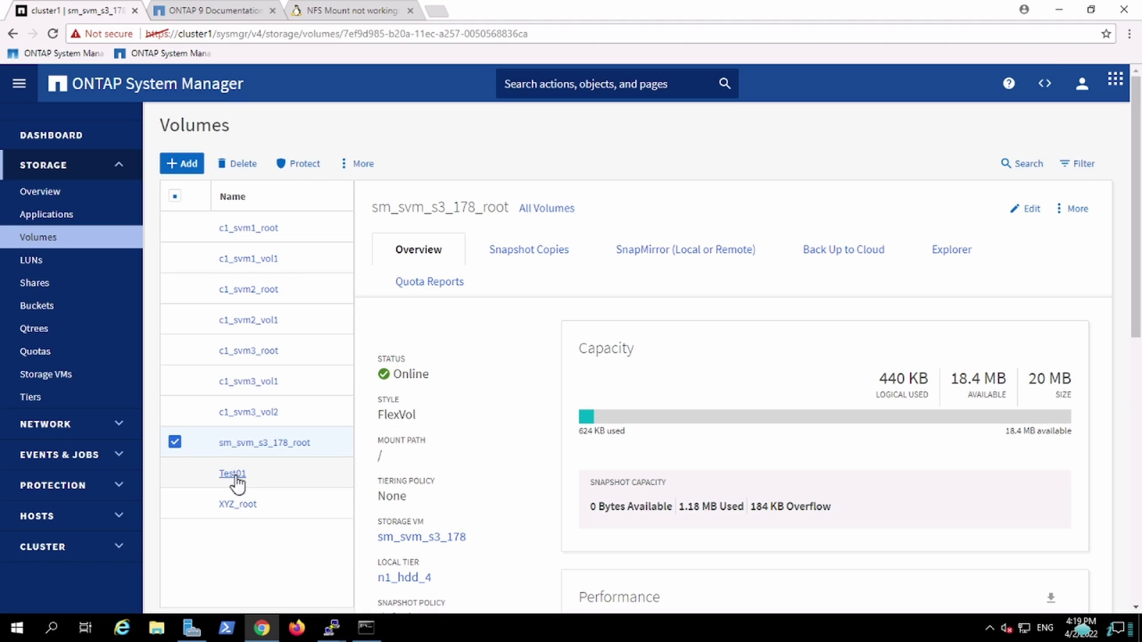
left_click(233, 474)
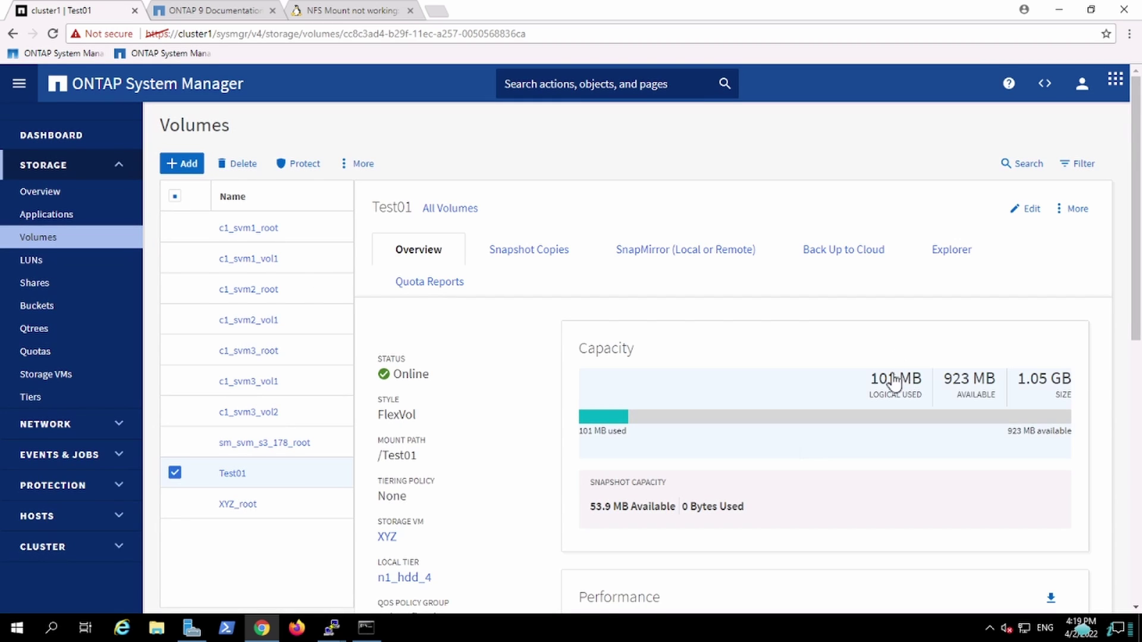
left_click(895, 383)
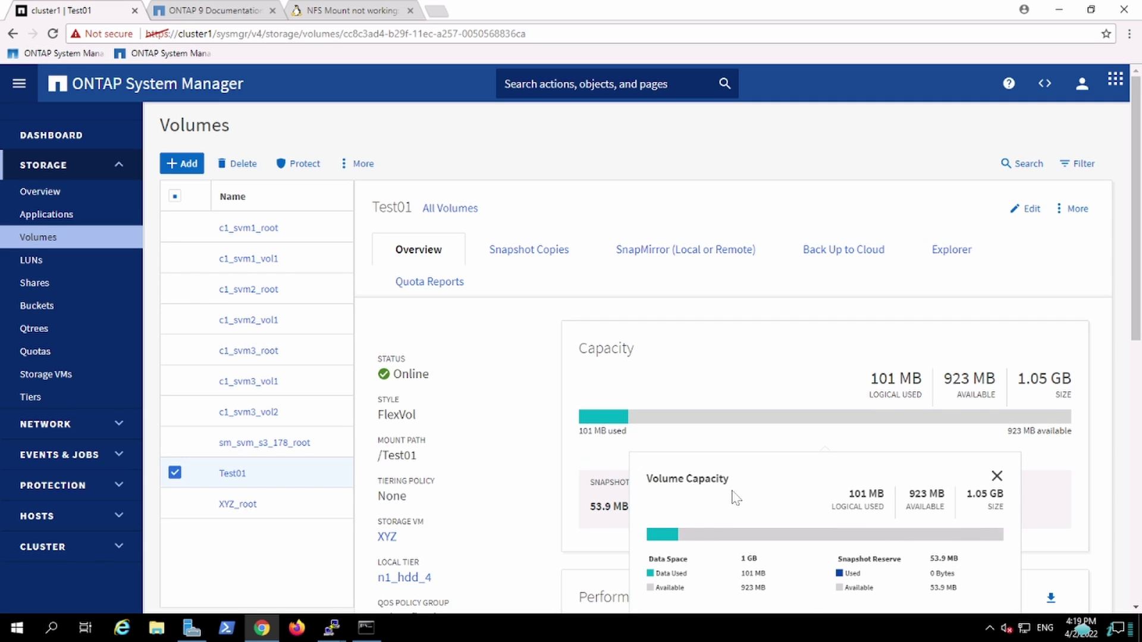
Step: Rerun the dd command with the output file renamed to 100_2MB
mouse_move(331, 631)
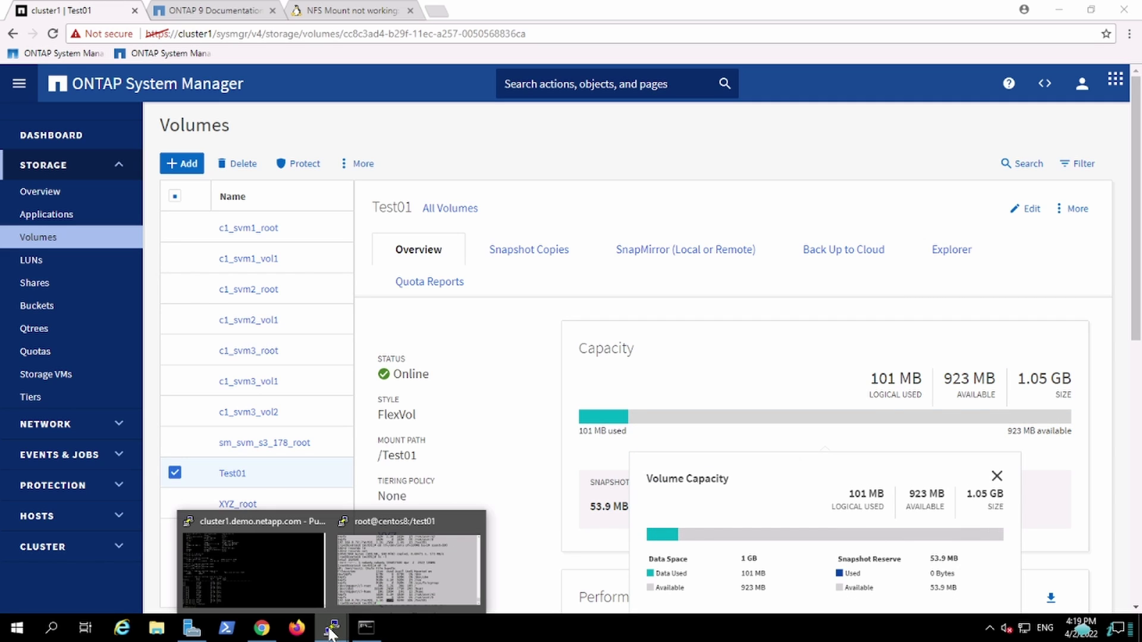
left_click(367, 597)
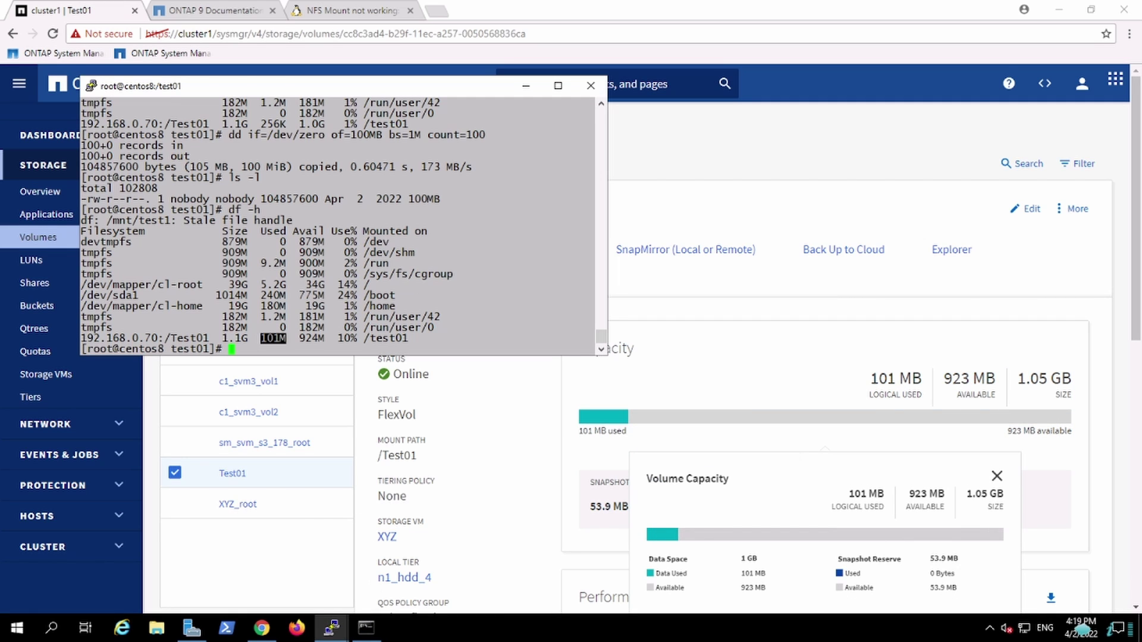
key("Up")
key("Up")
key("Up")
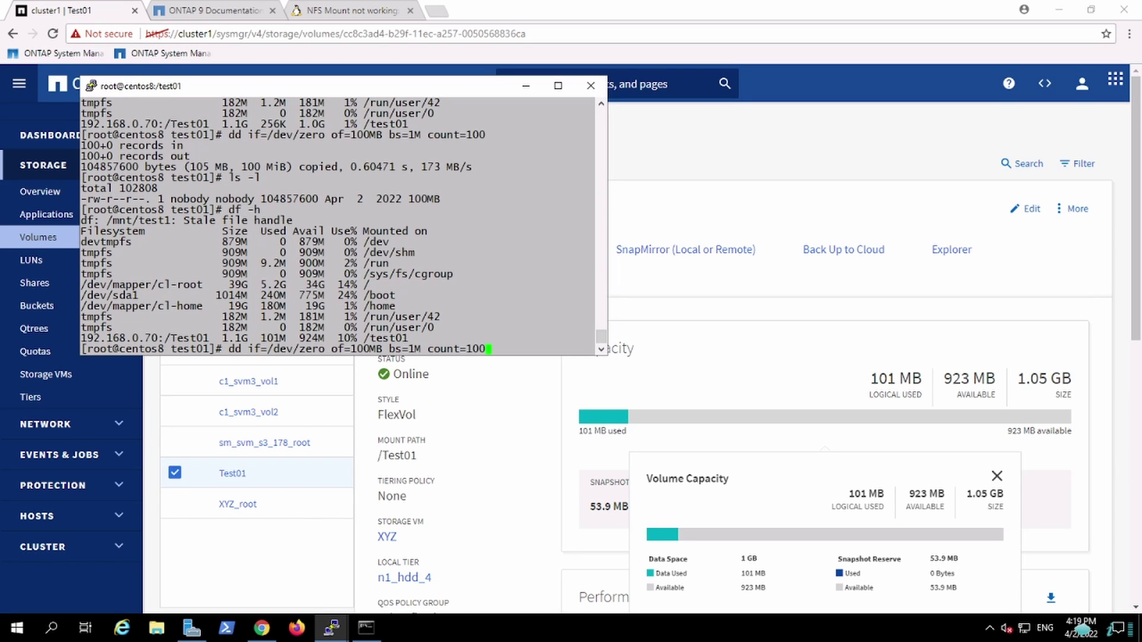
key("Left")
key("Left")
key("Left")
key("Left")
key("Left")
key("Left")
type("_2")
key("Right")
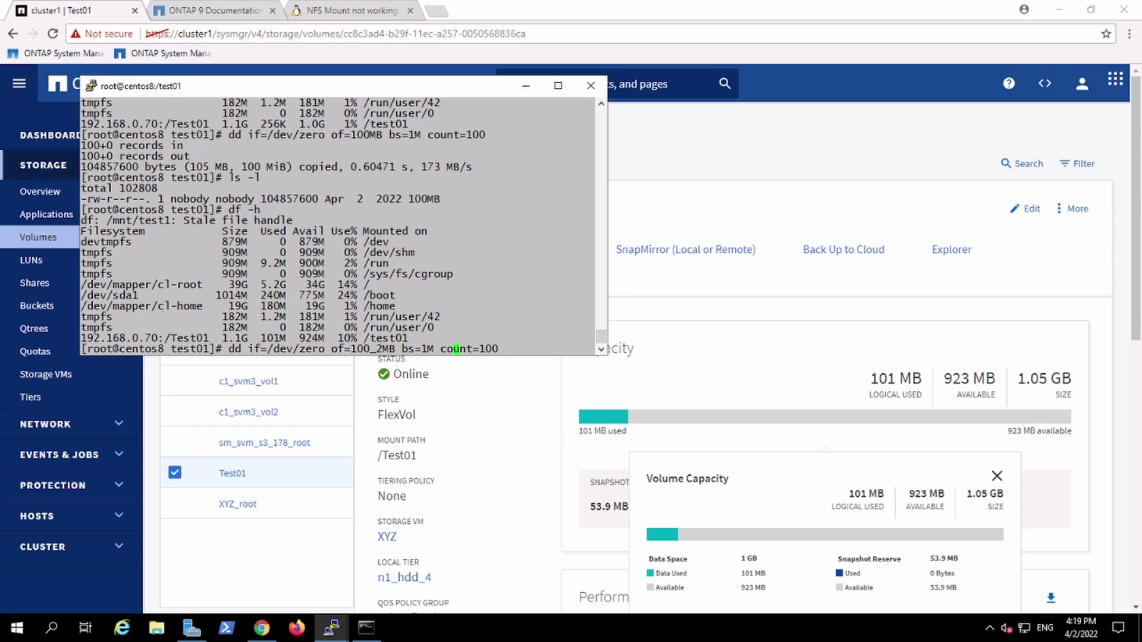
key("Return")
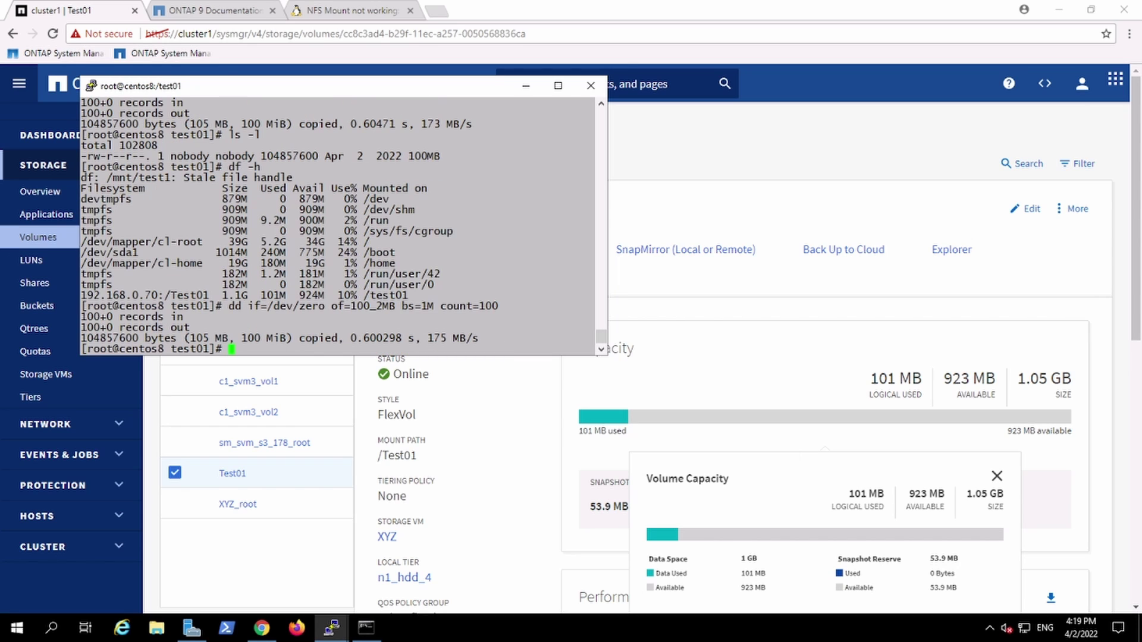
Step: Check Test01's capacity overview in System Manager before returning to the CentOS terminal
left_click(247, 445)
left_click(244, 472)
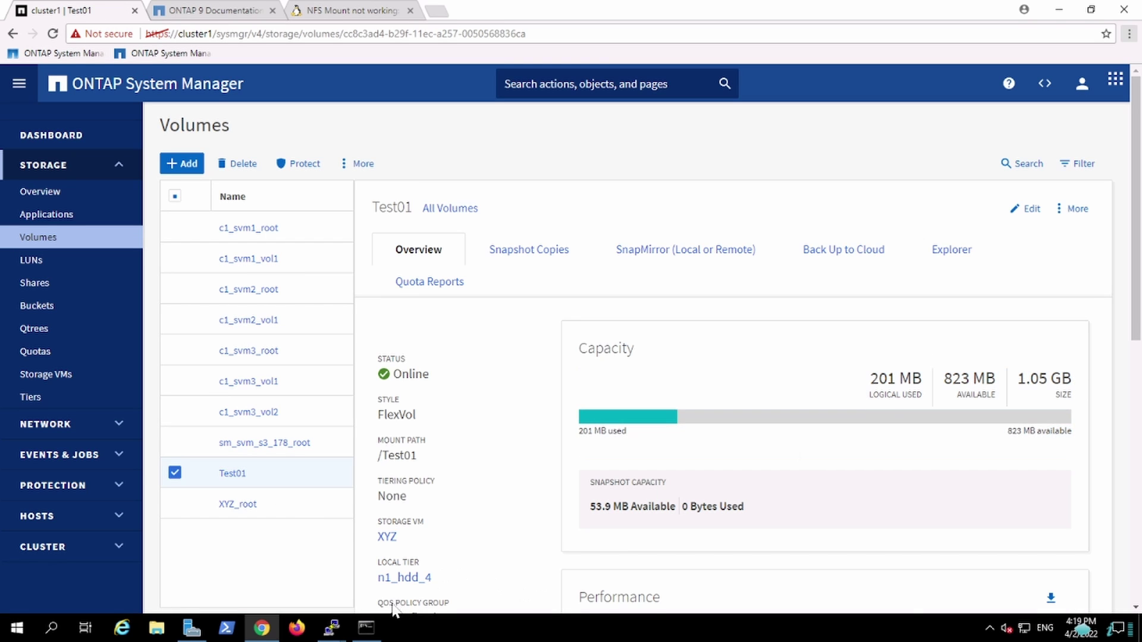
left_click(375, 638)
left_click(375, 638)
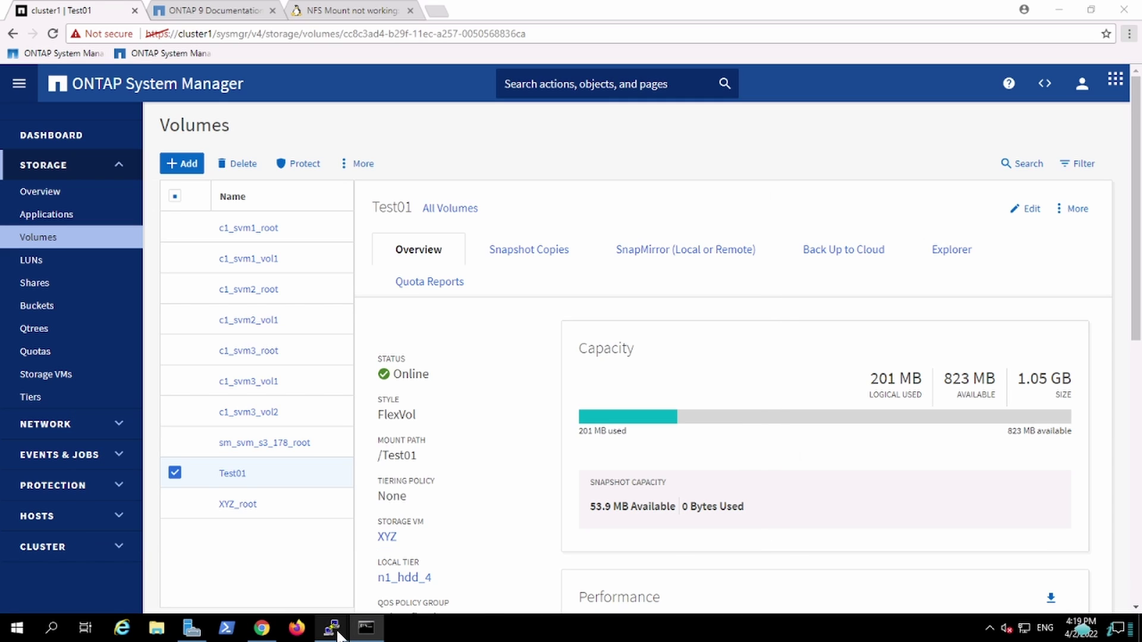
mouse_move(336, 635)
left_click(409, 568)
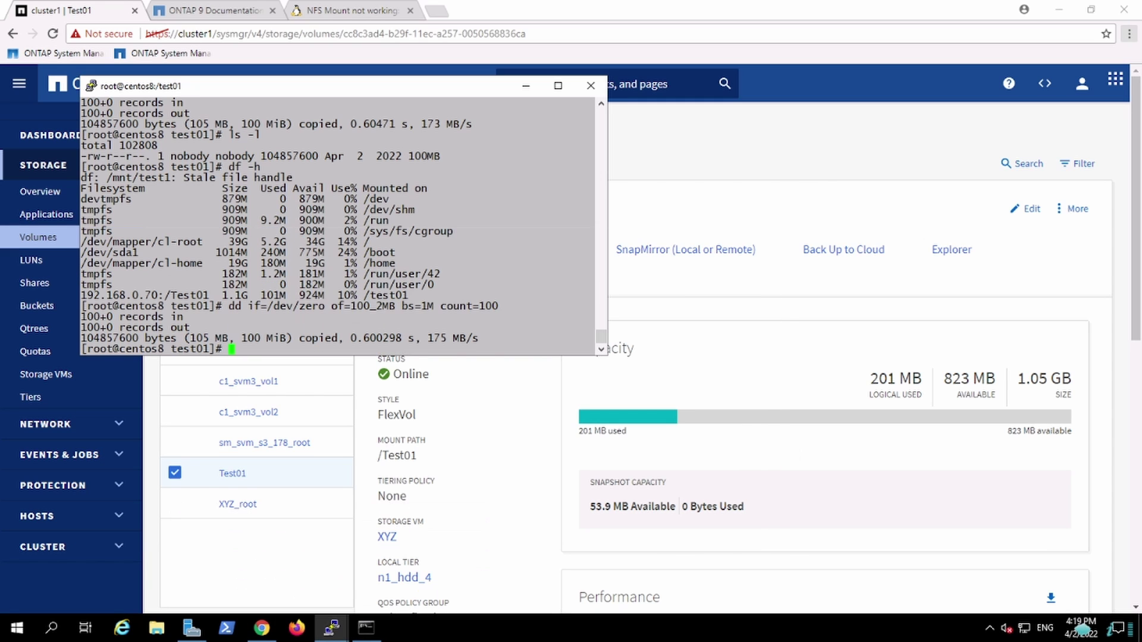
Step: Write a 700 MB file 700_2MB with dd count=700, then recheck Test01's used space
key("Up")
key("Left")
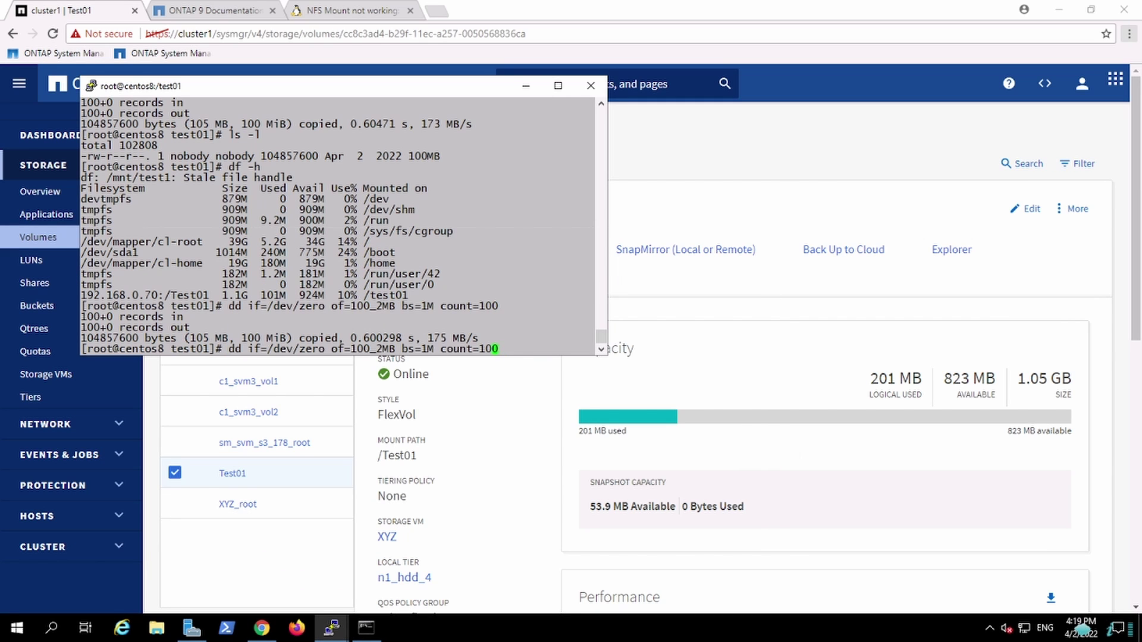
key("BackSpace")
type("8")
key("BackSpace")
type("7")
key("Left")
key("Left")
key("Left")
key("Left")
key("Left")
key("Left")
key("BackSpace")
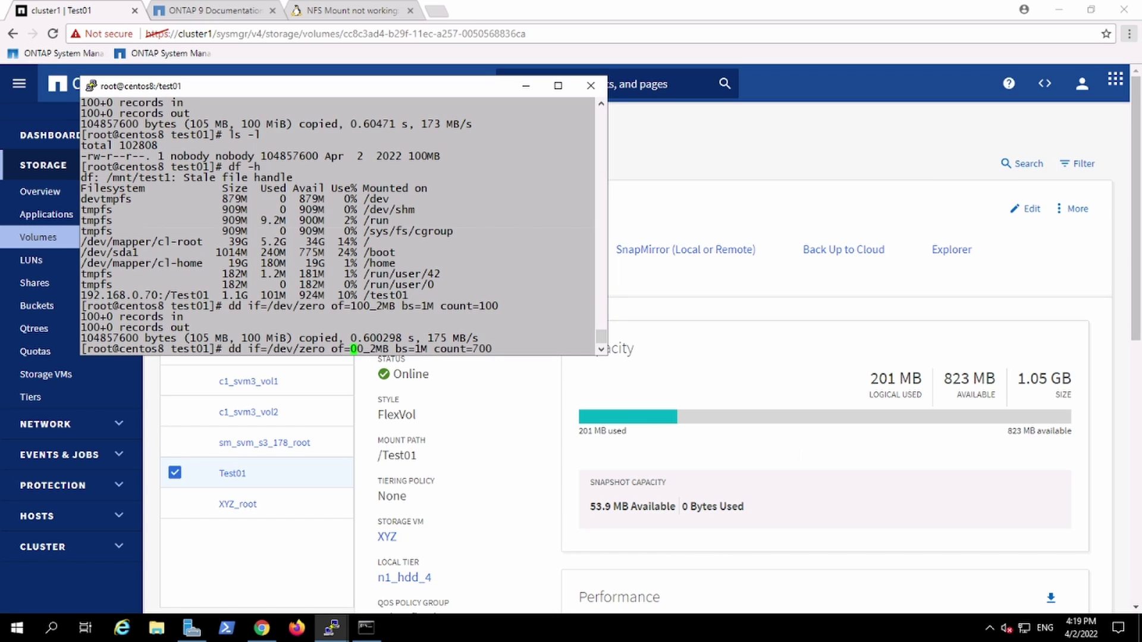
type("7")
key("Return")
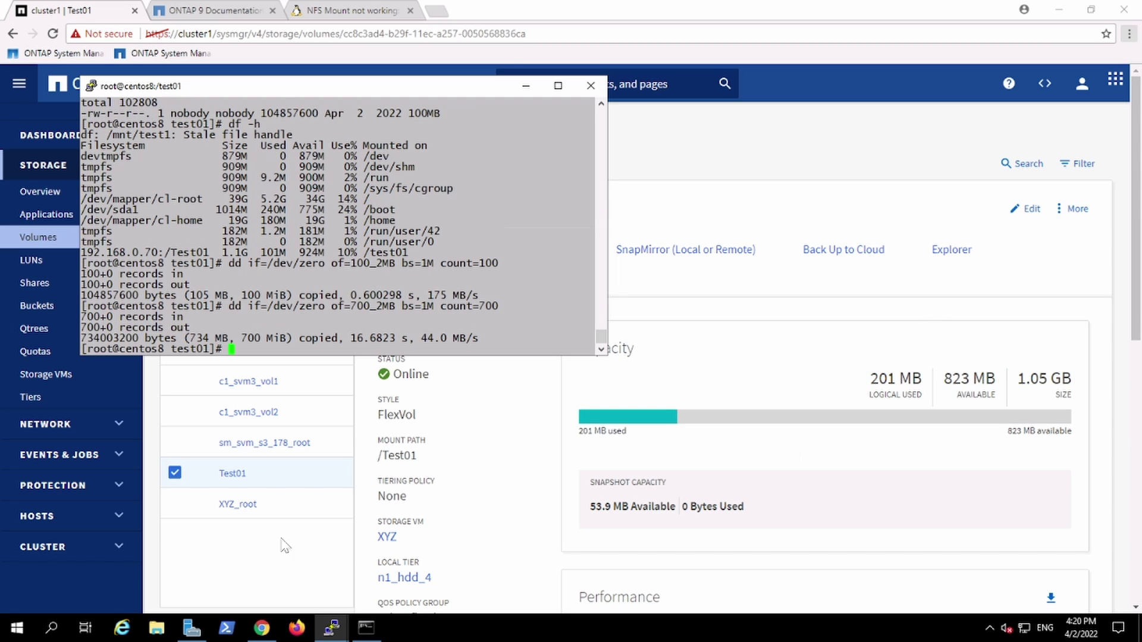
left_click(238, 473)
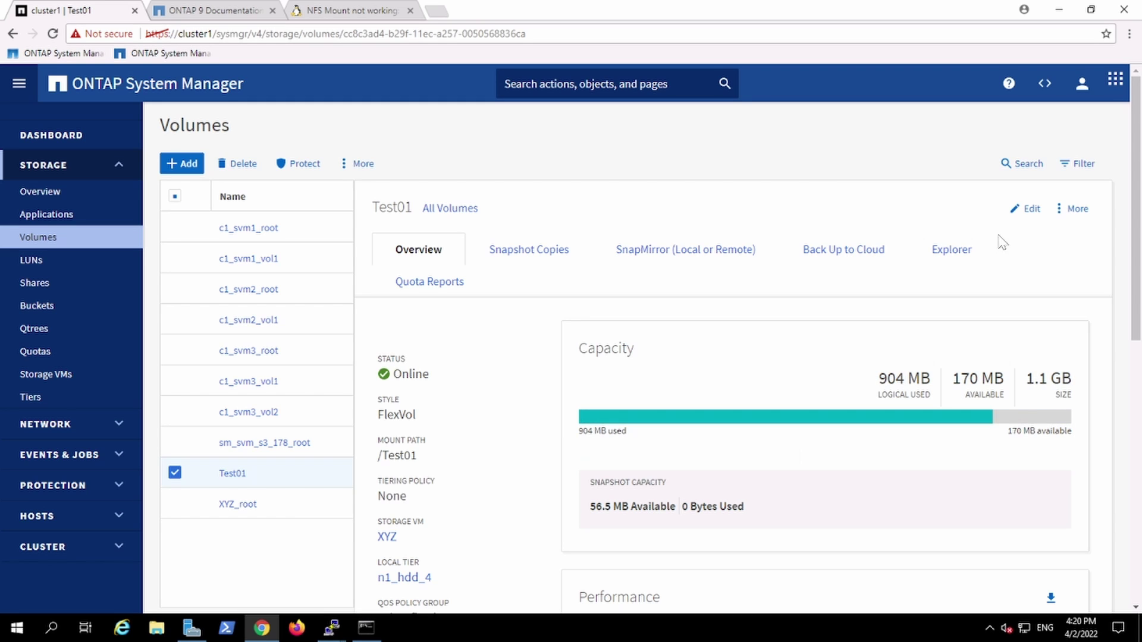
Step: Edit Test01, enter 2 GB as its capacity, and save
left_click(1035, 219)
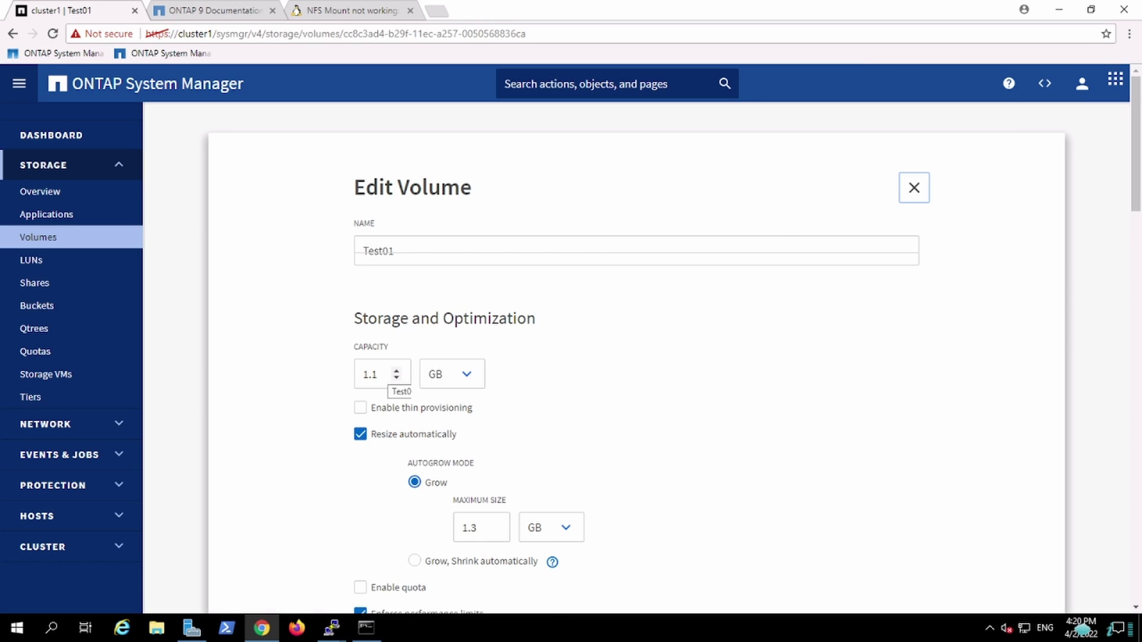
key("Tab")
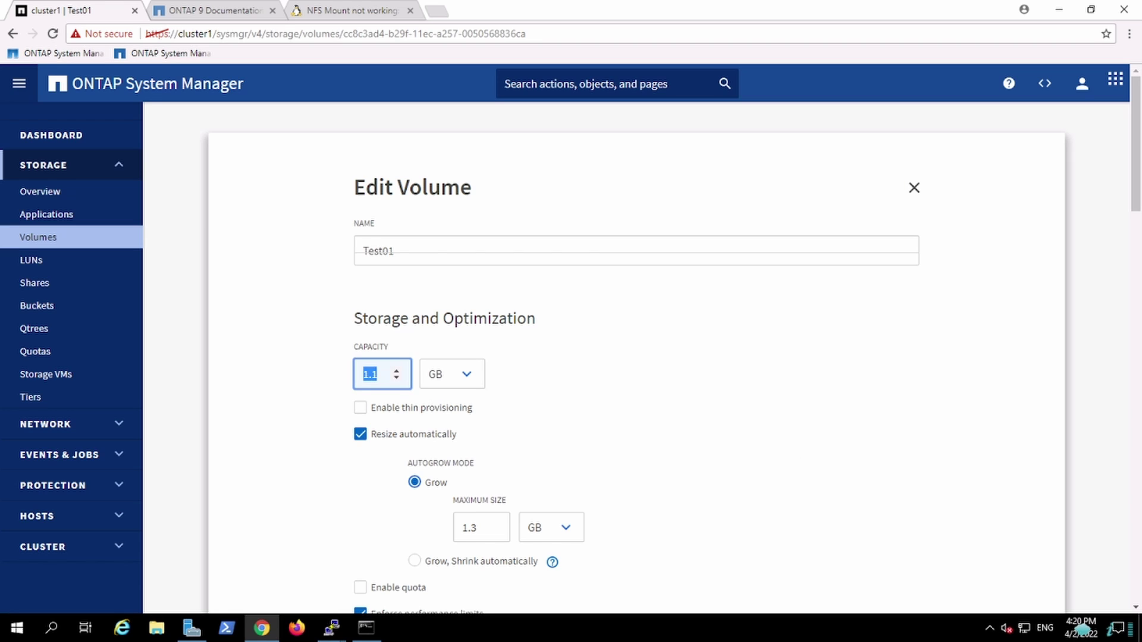
type("2")
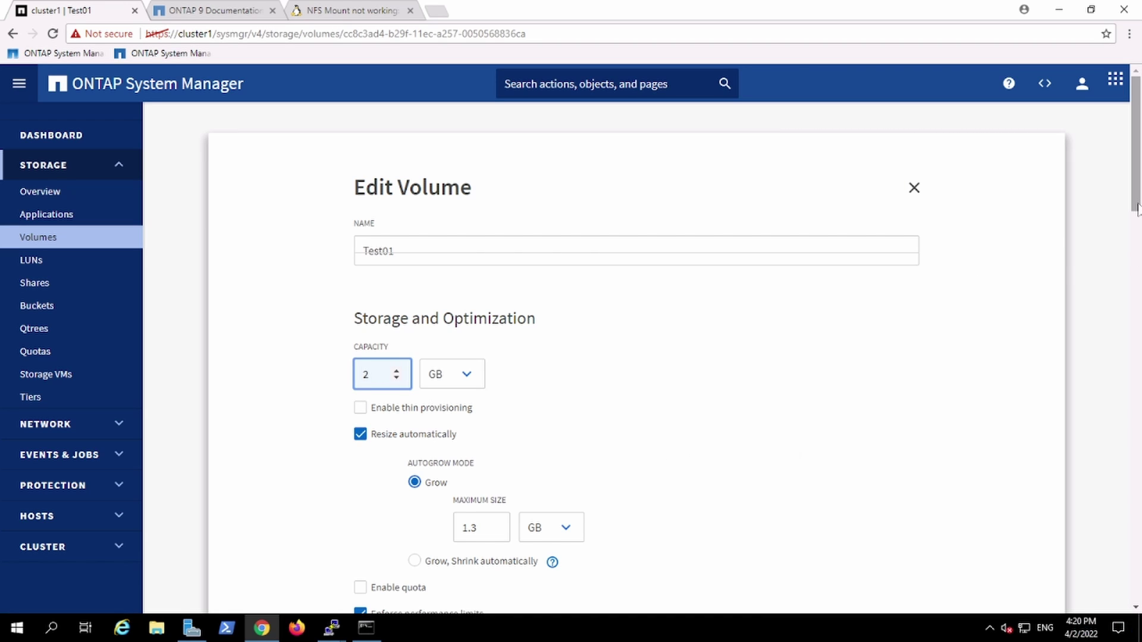
scroll(1140, 240, "down", 5)
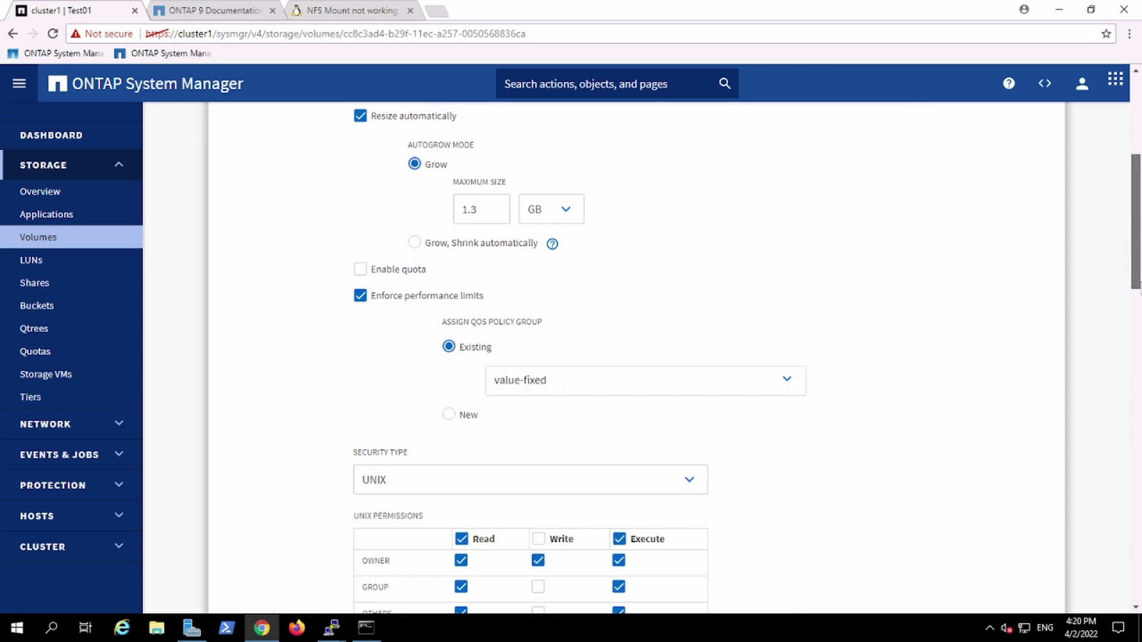
scroll(1128, 404, "down", 8)
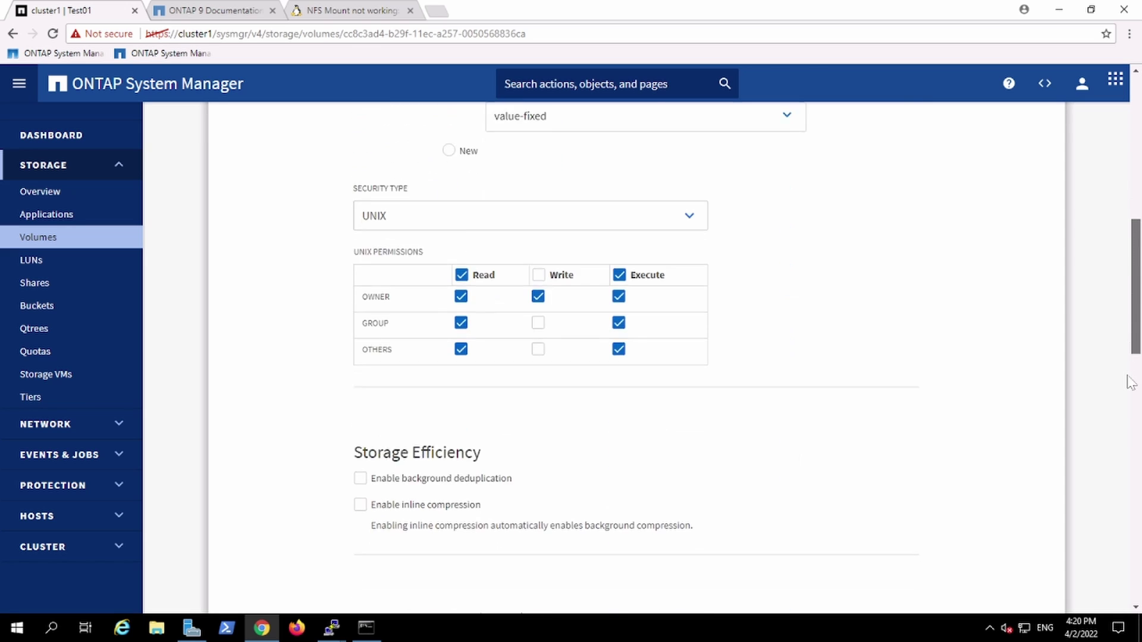
scroll(1127, 423, "down", 12)
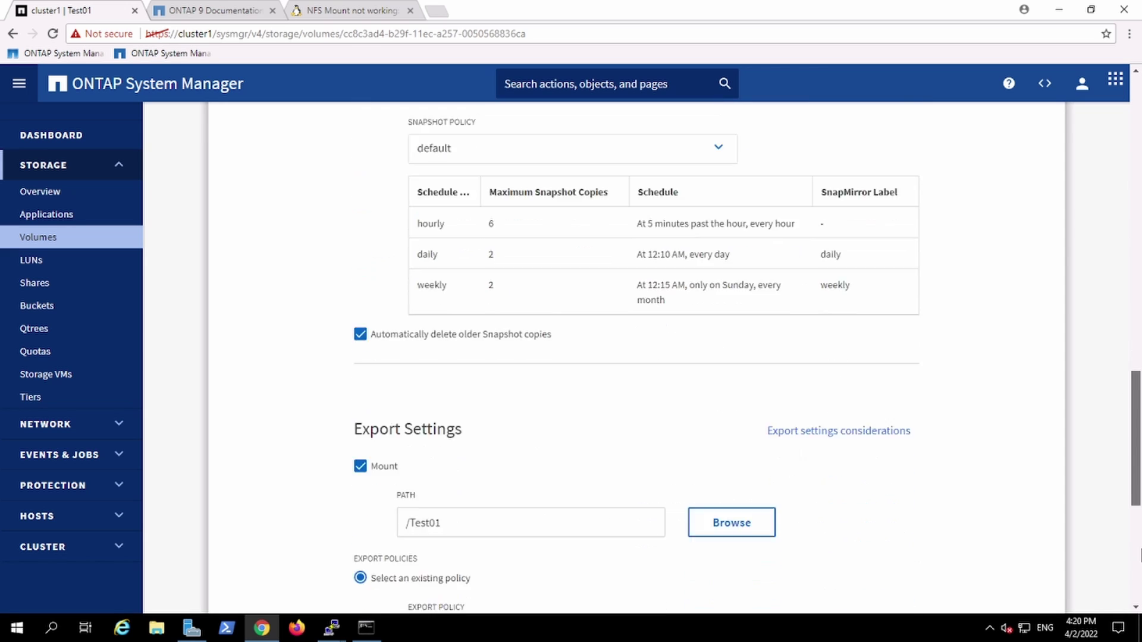
scroll(1128, 423, "down", 1)
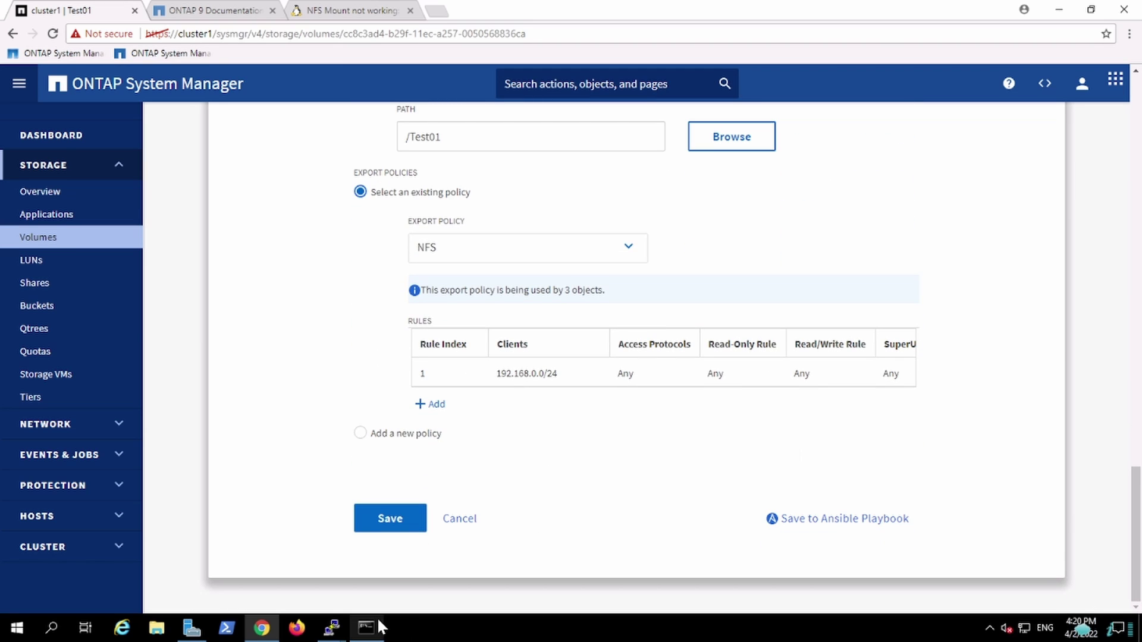
left_click(383, 526)
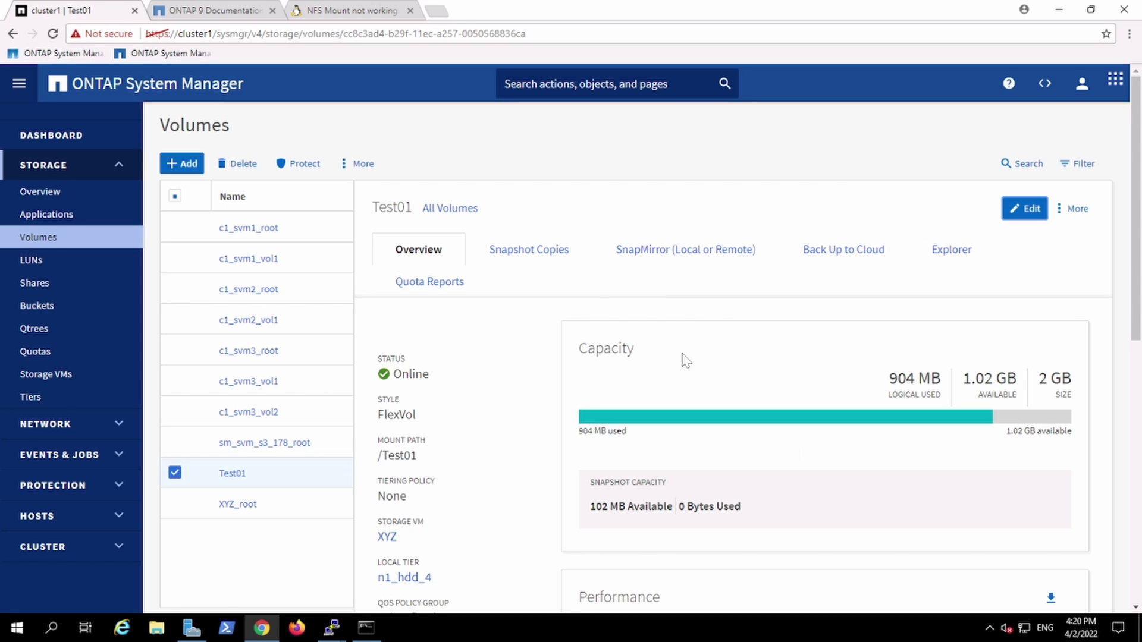
Step: Edit Test01, replace its 2 GB capacity with 1.5 GB, and save
left_click(1026, 210)
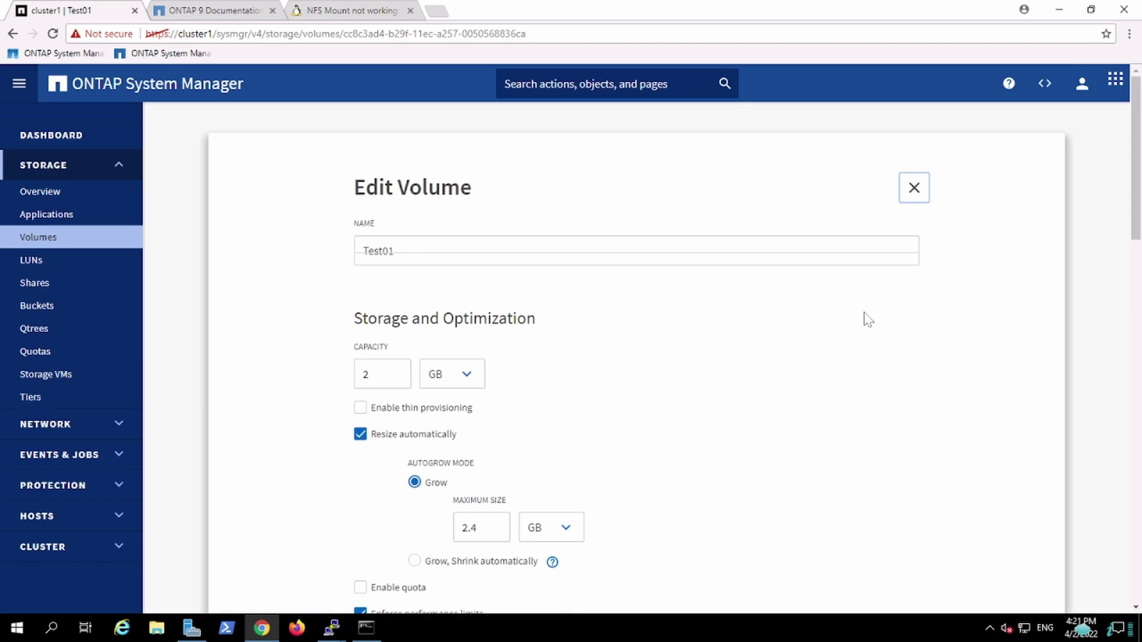
left_click(394, 374)
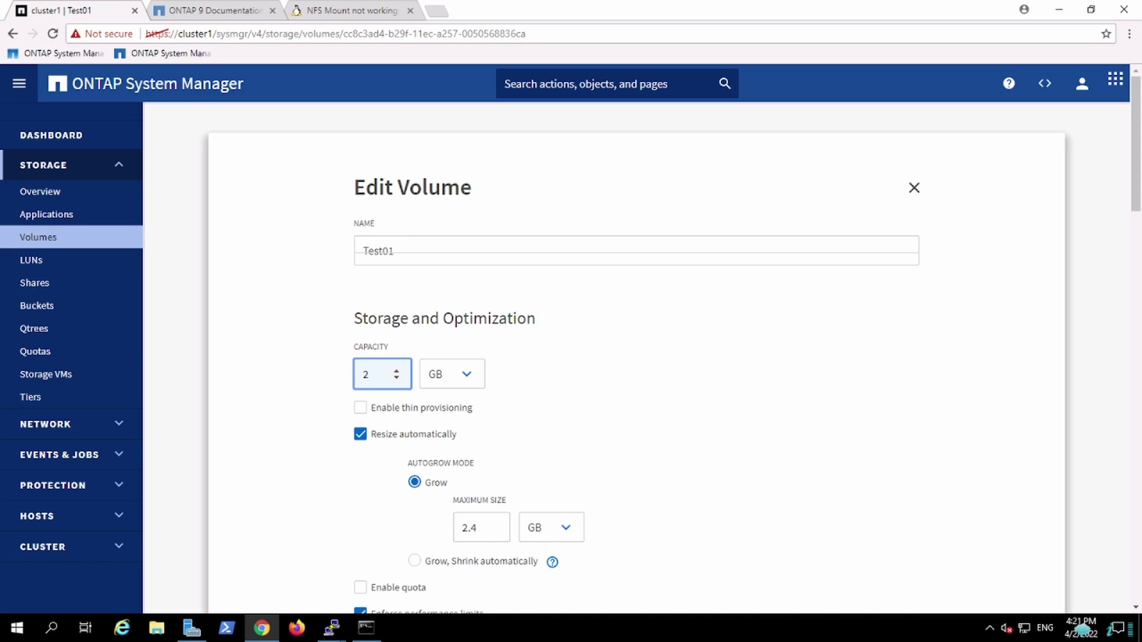
key("BackSpace")
type("1.5")
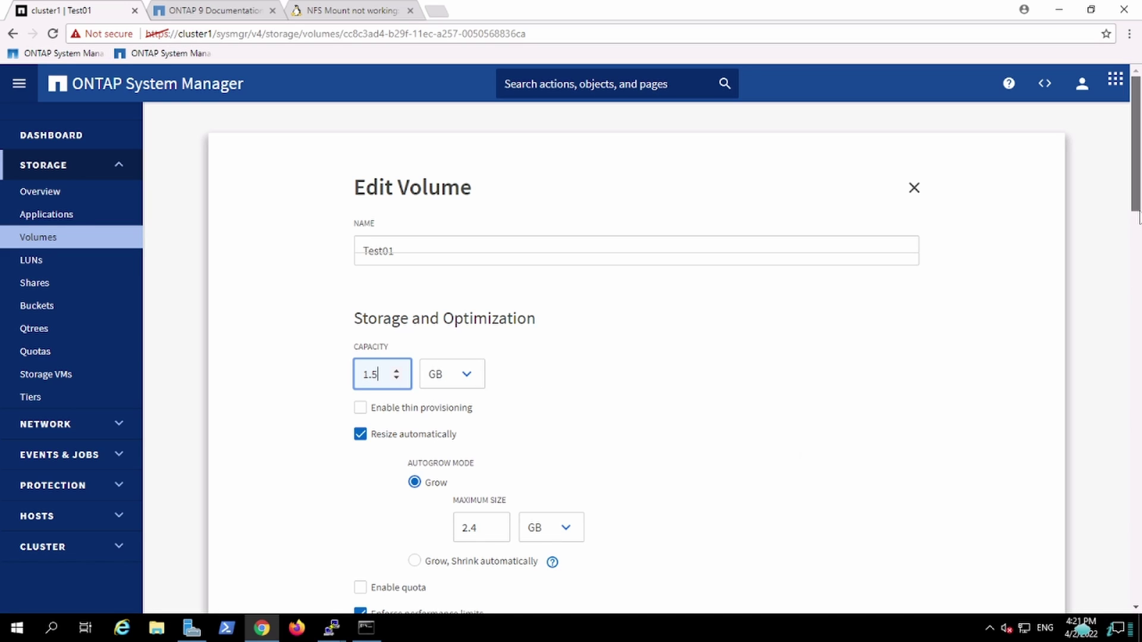
scroll(1138, 237, "down", 10)
scroll(1138, 236, "up", 10)
scroll(1135, 416, "down", 15)
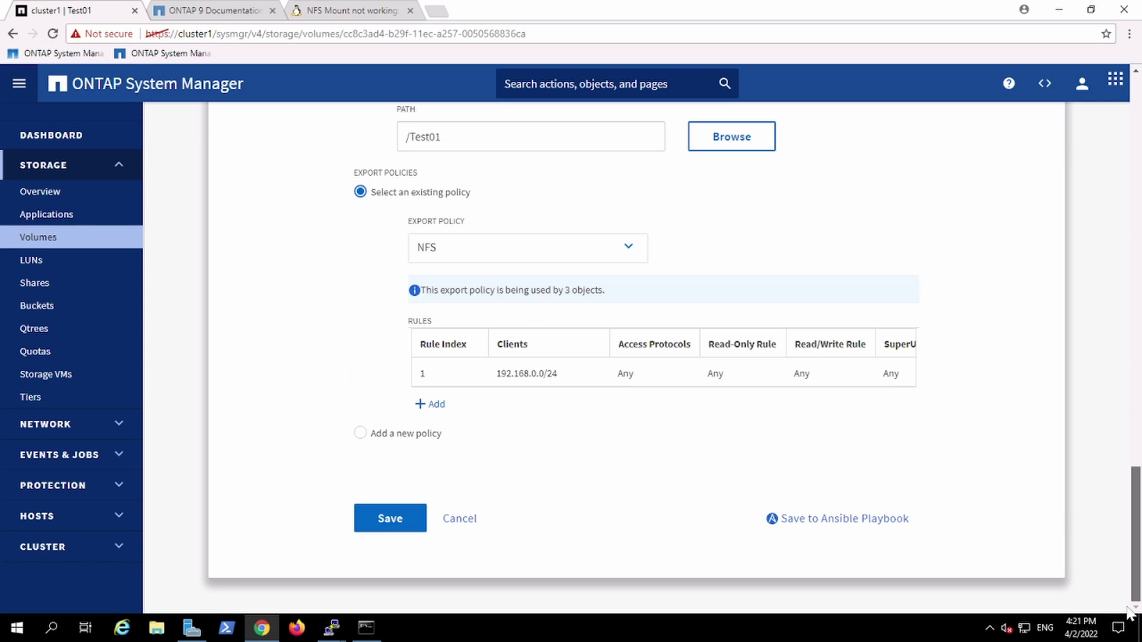
left_click(387, 520)
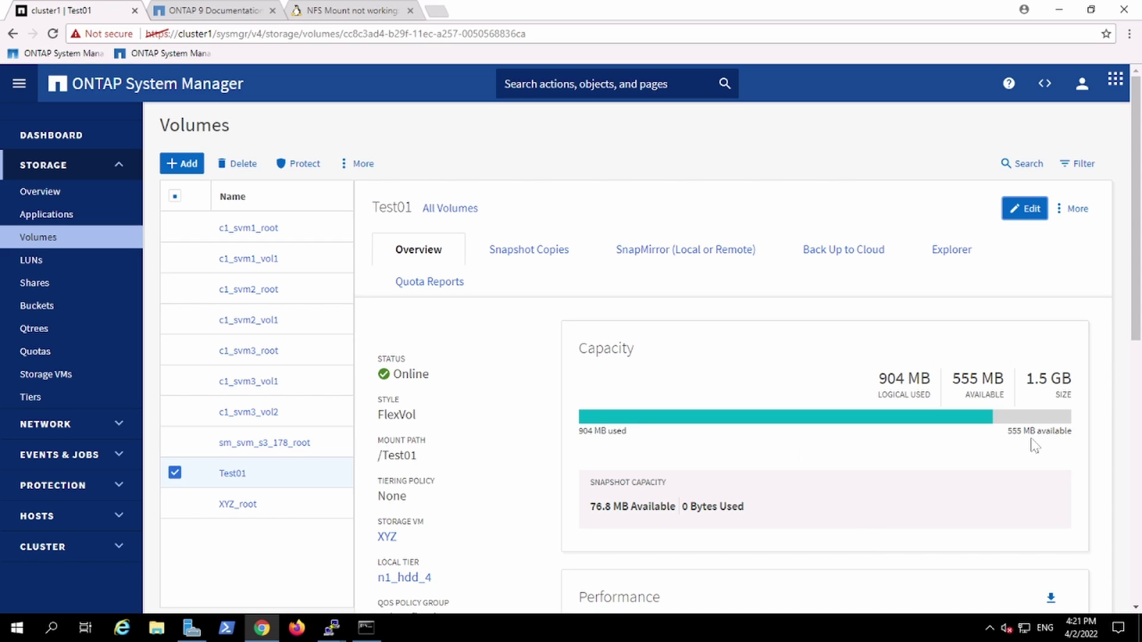
left_click_drag(1134, 327, 1136, 360)
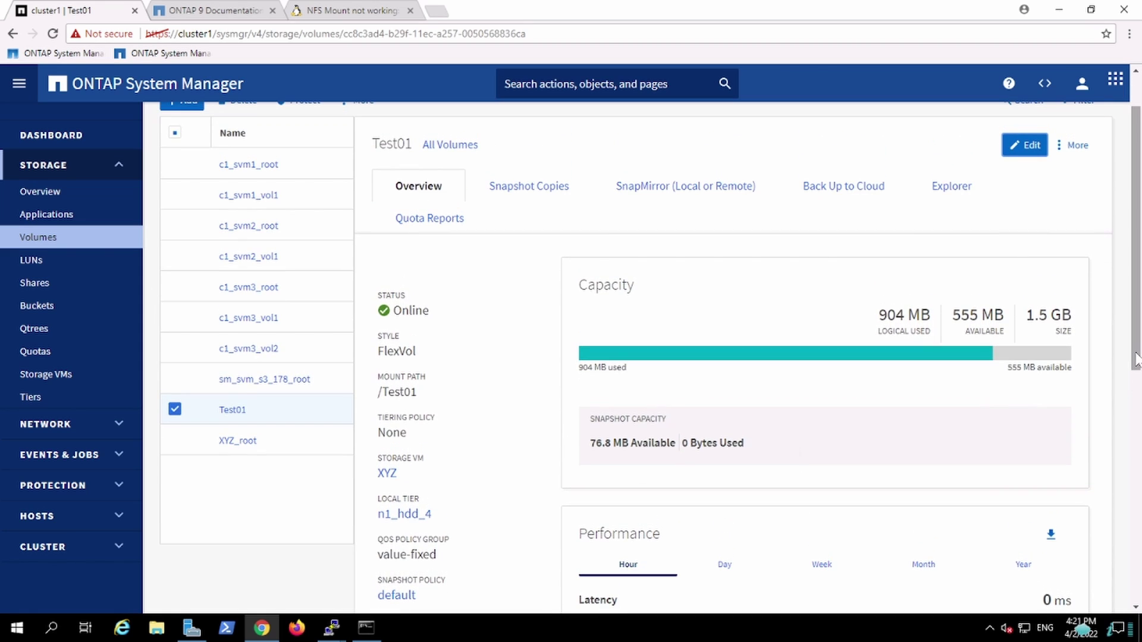